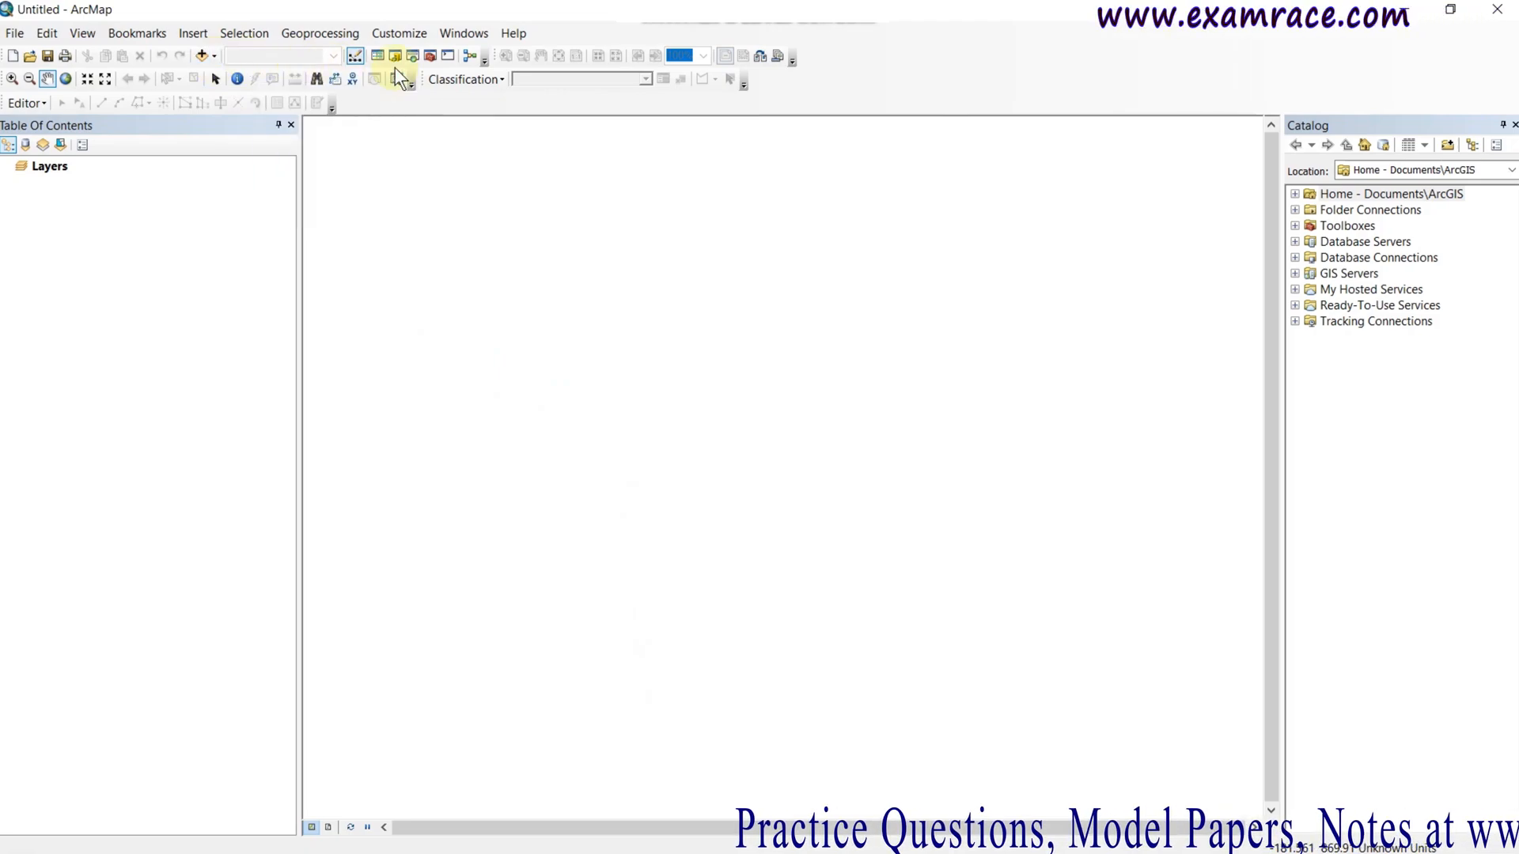
# Step: Add uttarakhand-lat-long-map.jpg from the F:\examrace folder to the map, accepting its missing spatial reference, and display the Georeferencing toolbar
pyautogui.click(1295, 209)
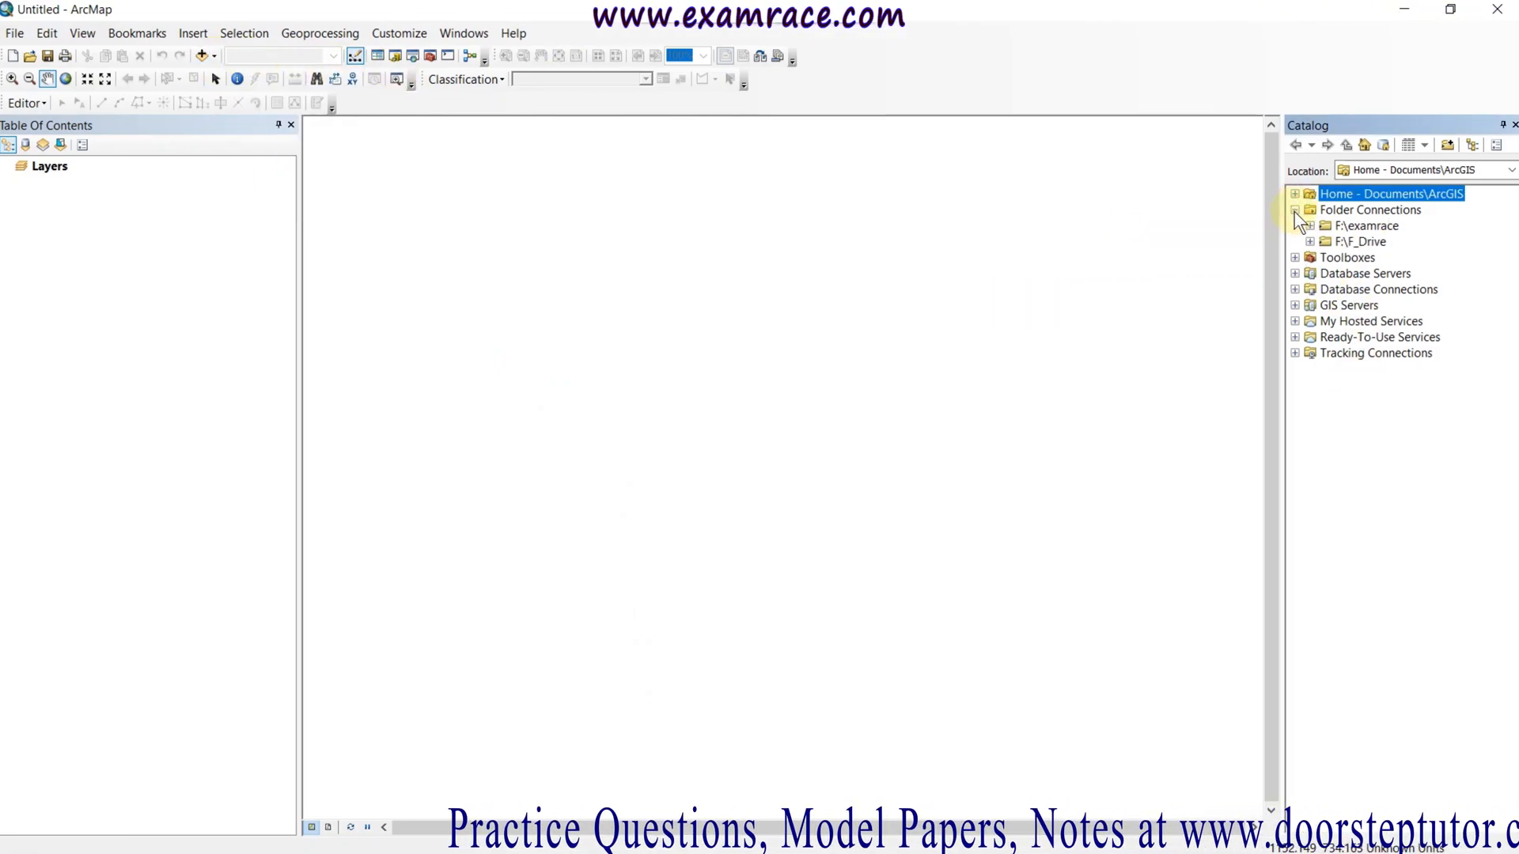
pyautogui.click(1311, 225)
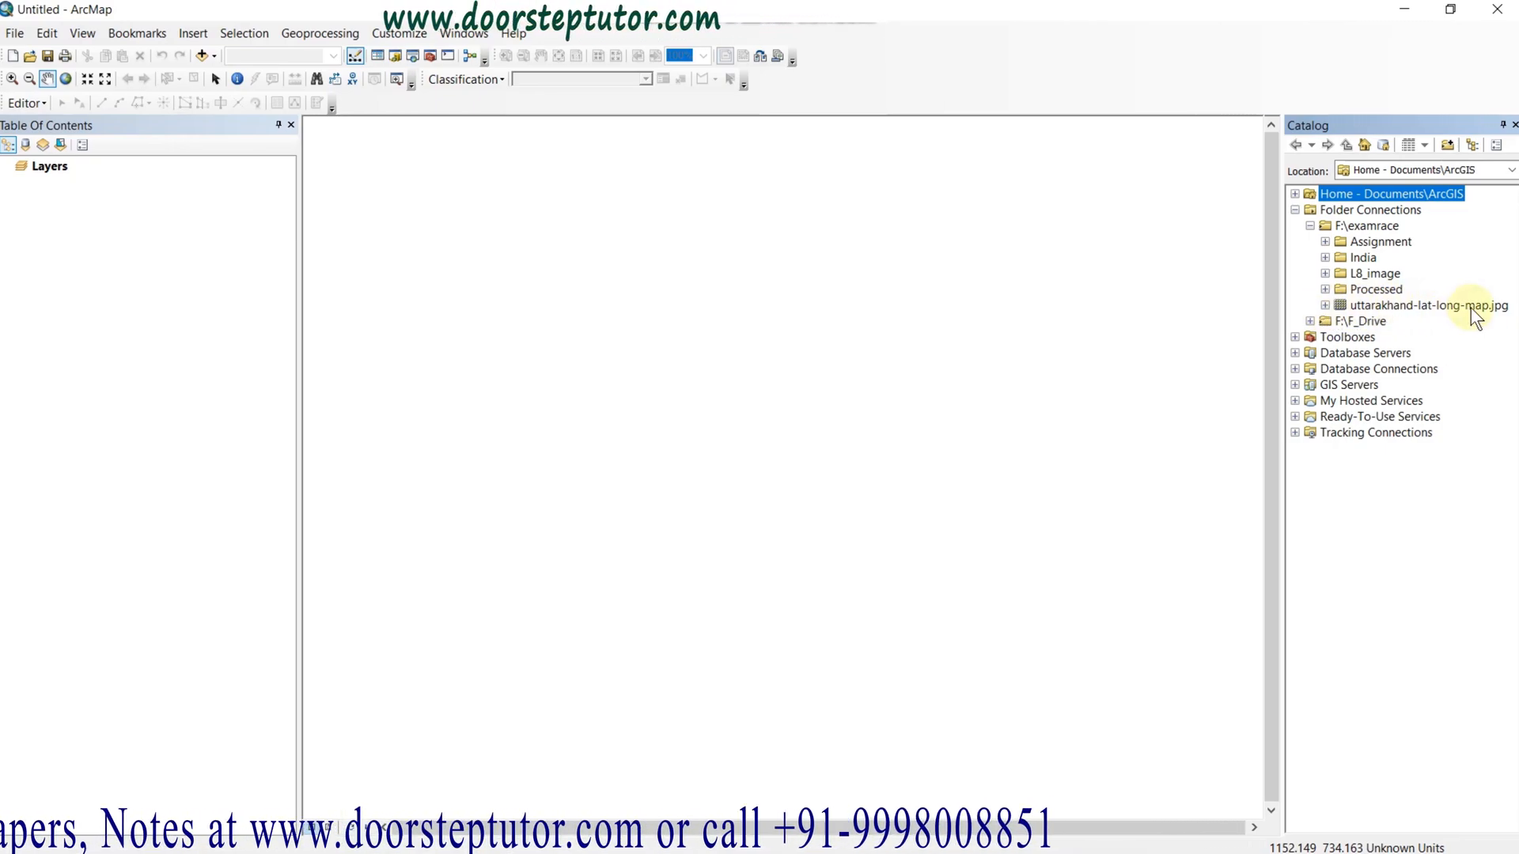
pyautogui.moveTo(1464, 307); pyautogui.dragTo(1060, 330)
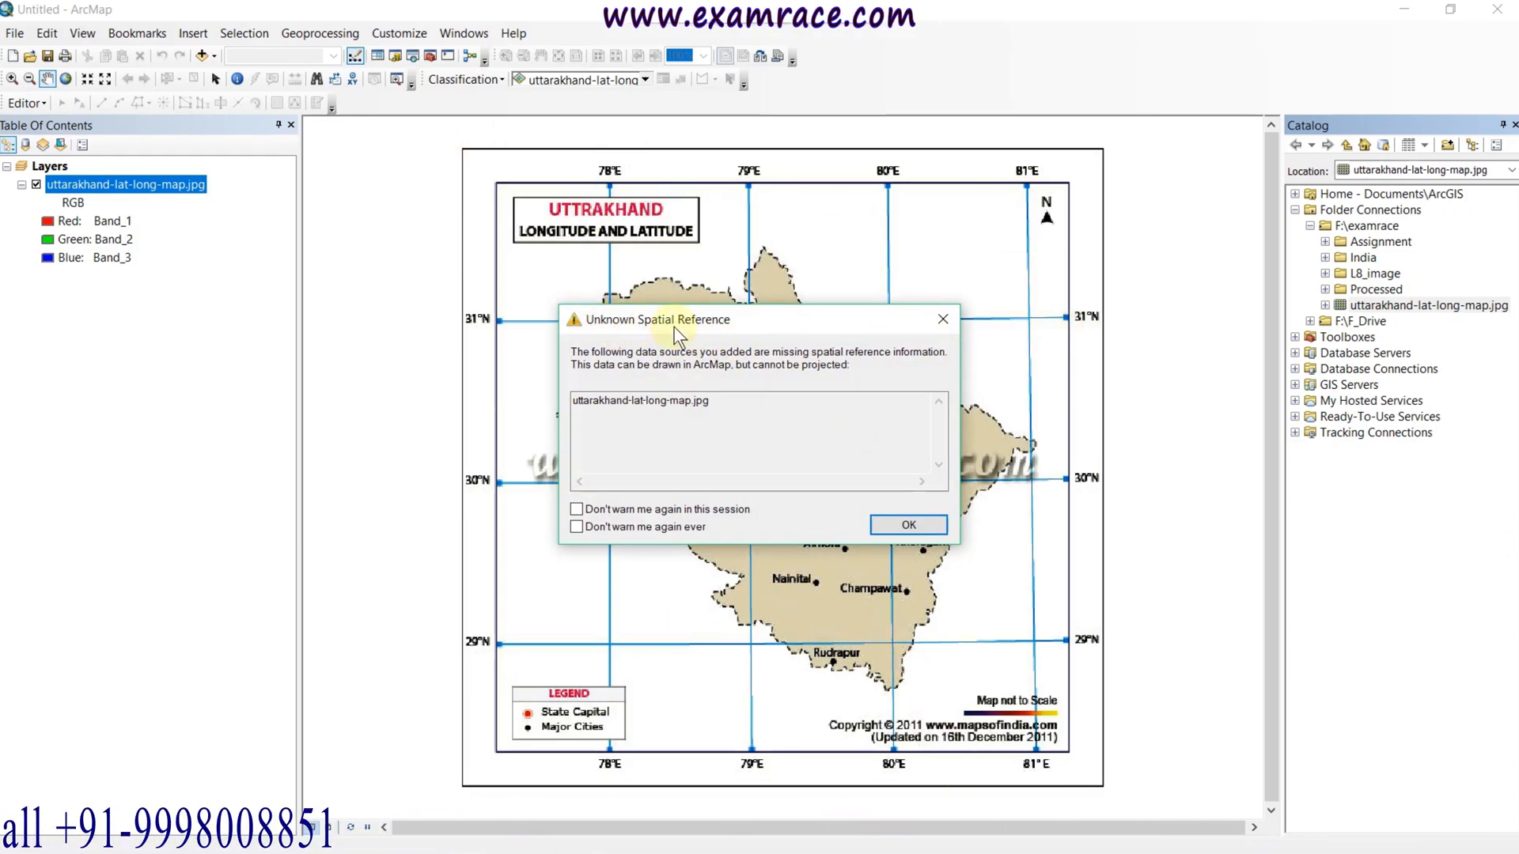
pyautogui.click(909, 525)
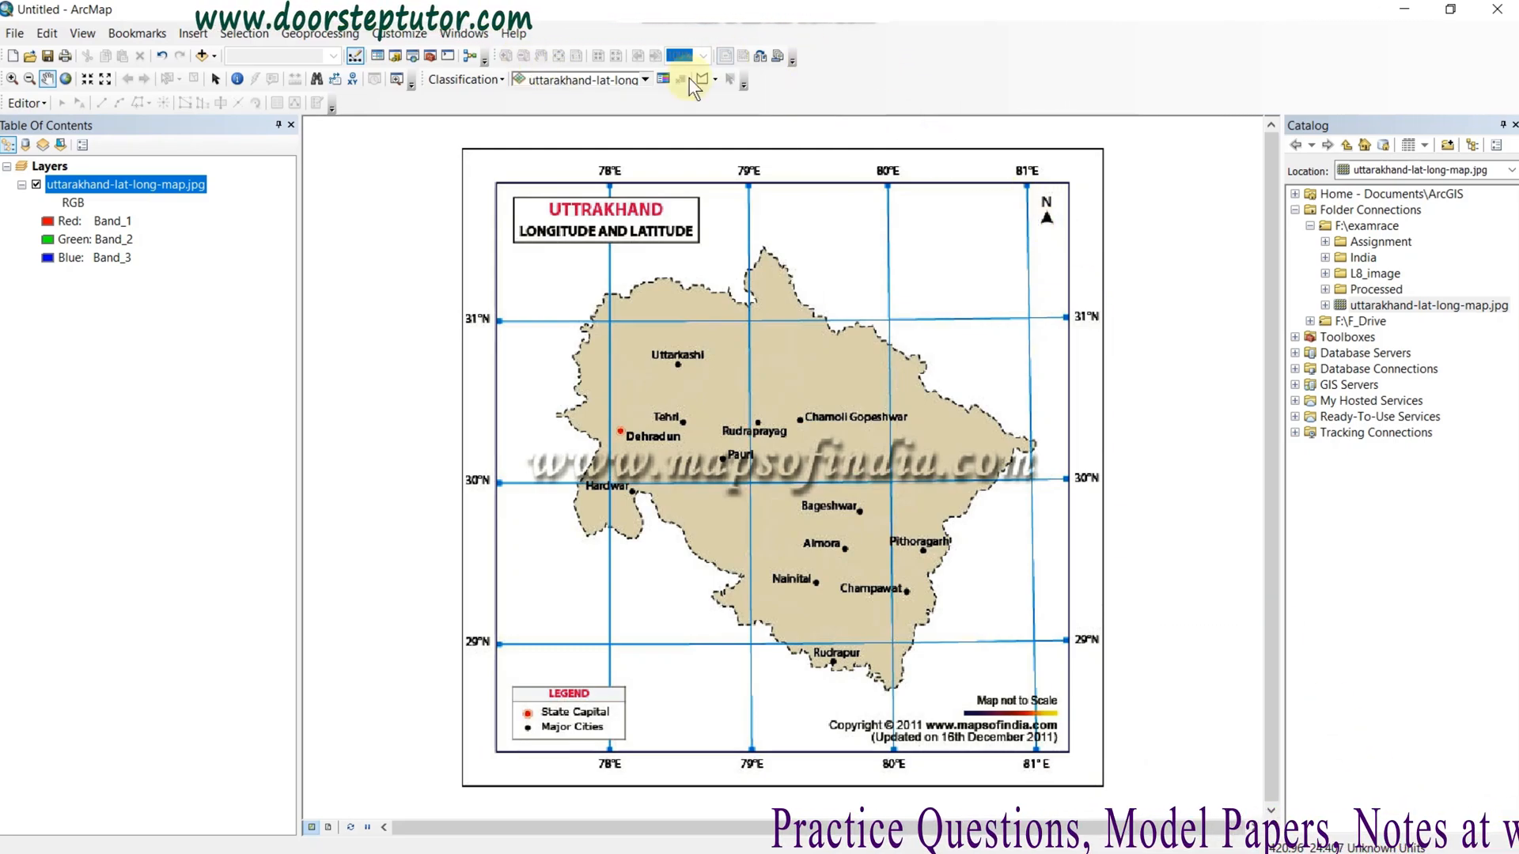
pyautogui.rightClick(880, 35)
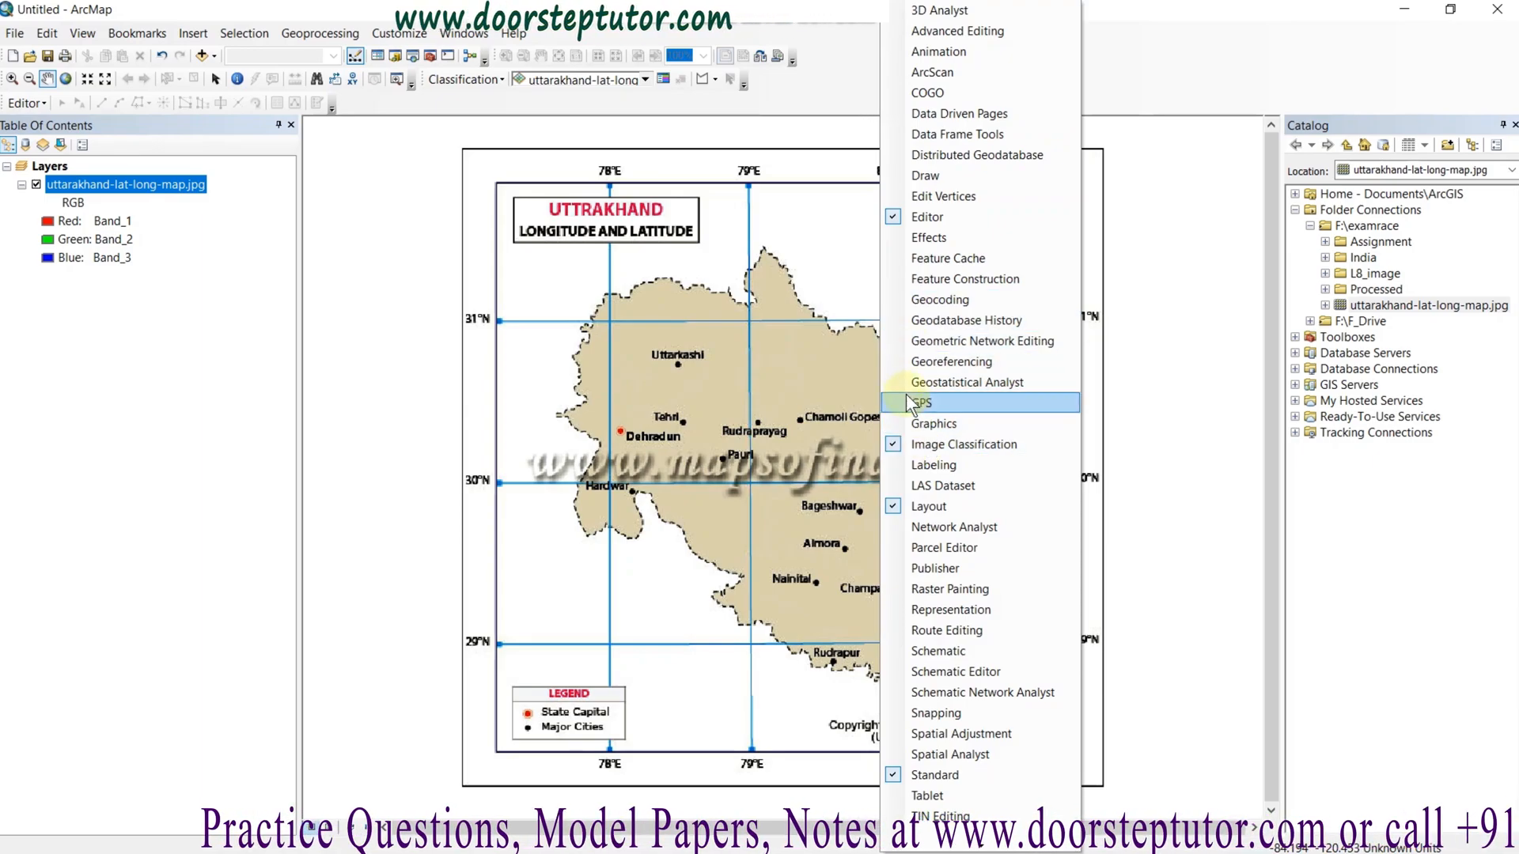
pyautogui.click(918, 361)
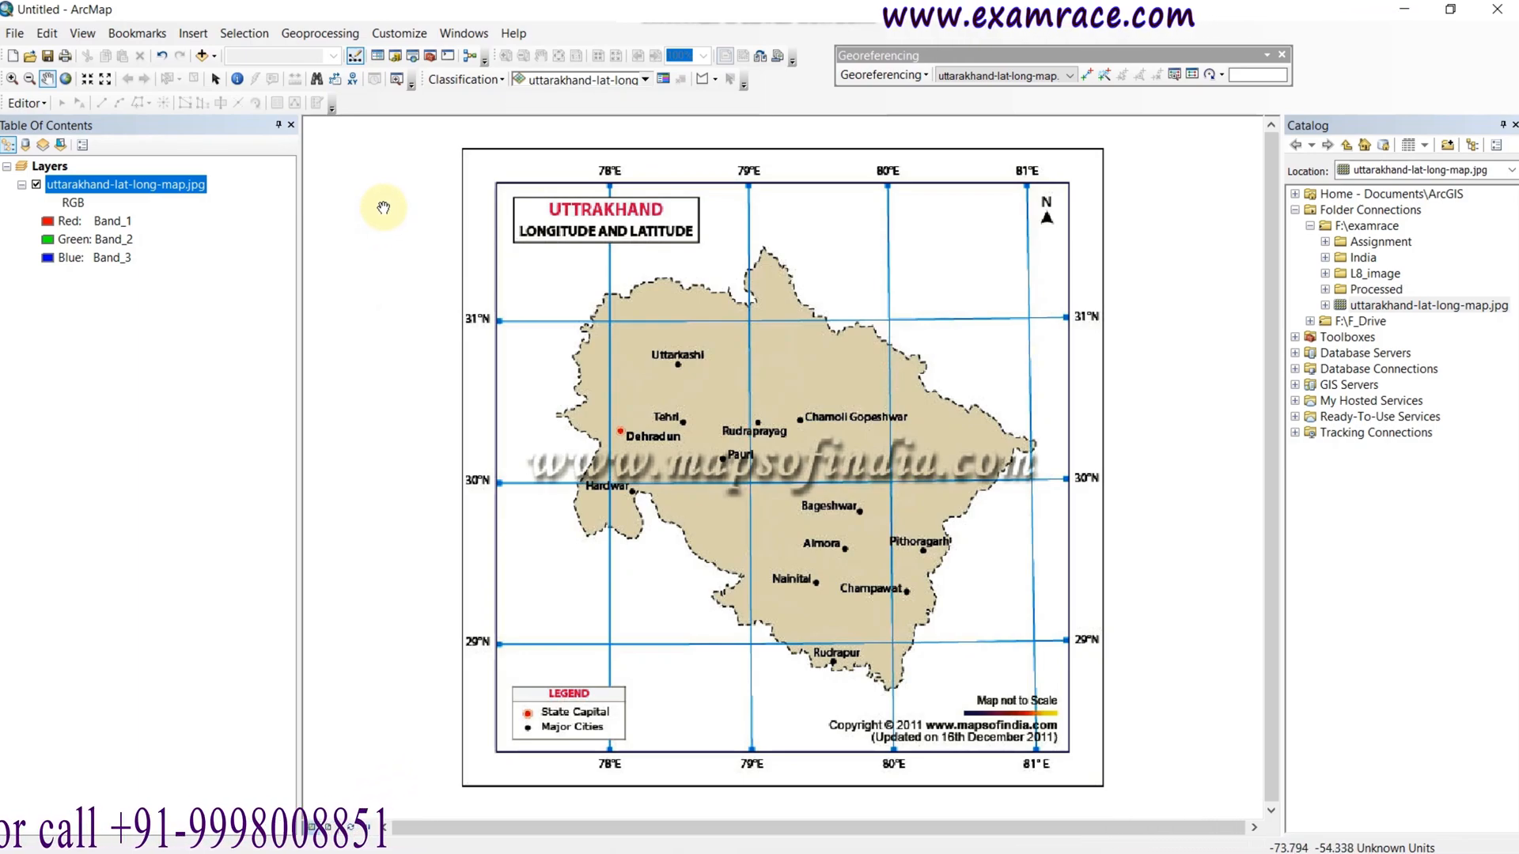
# Step: Set the data frame's coordinate system to the projected UTM system WGS 1984 UTM Zone 44N in the Northern Hemisphere
pyautogui.rightClick(386, 211)
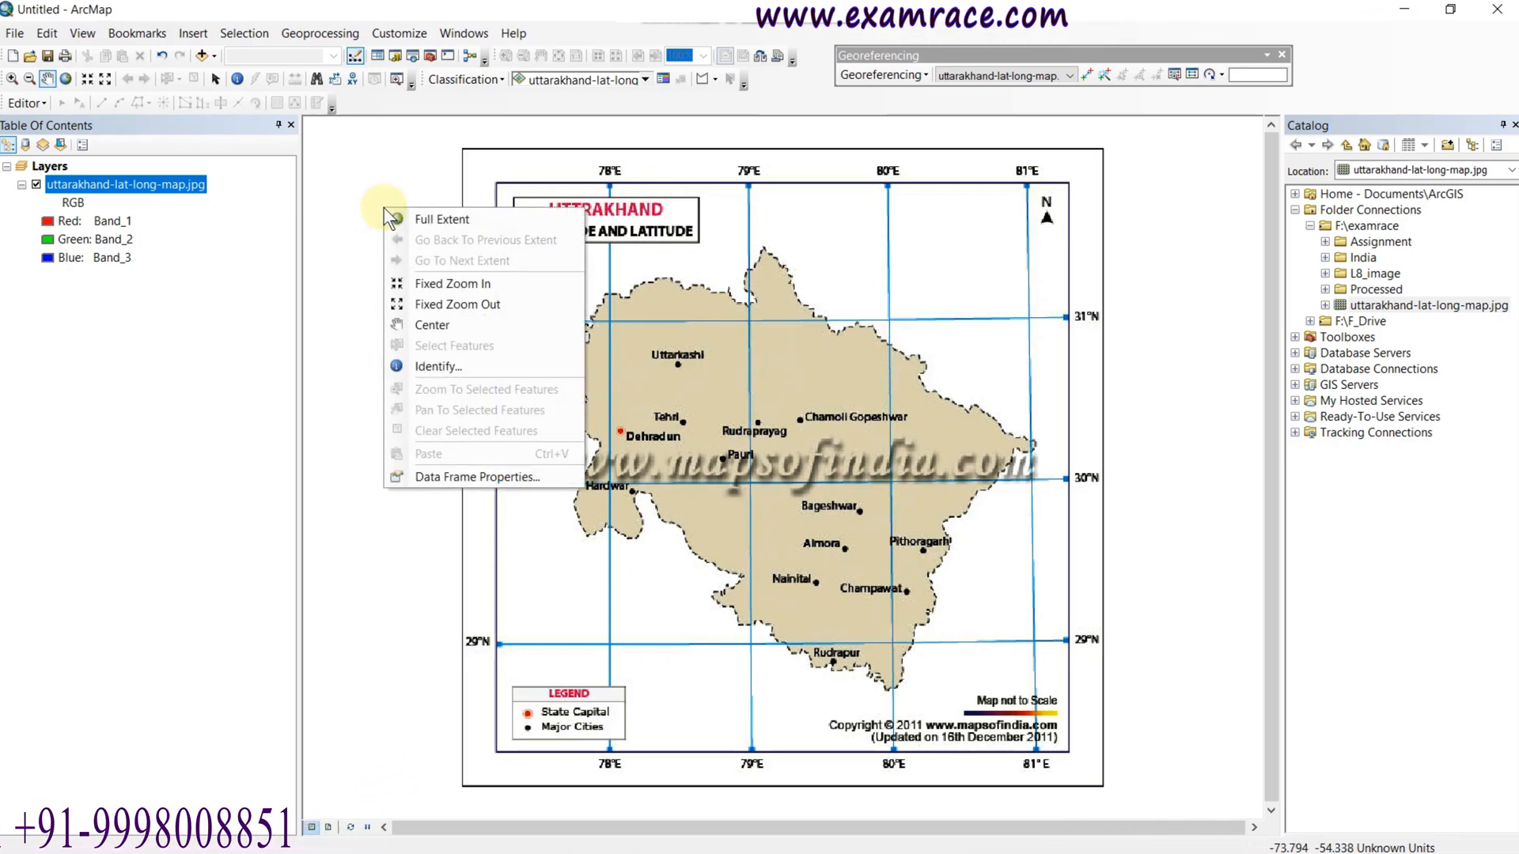
pyautogui.click(411, 476)
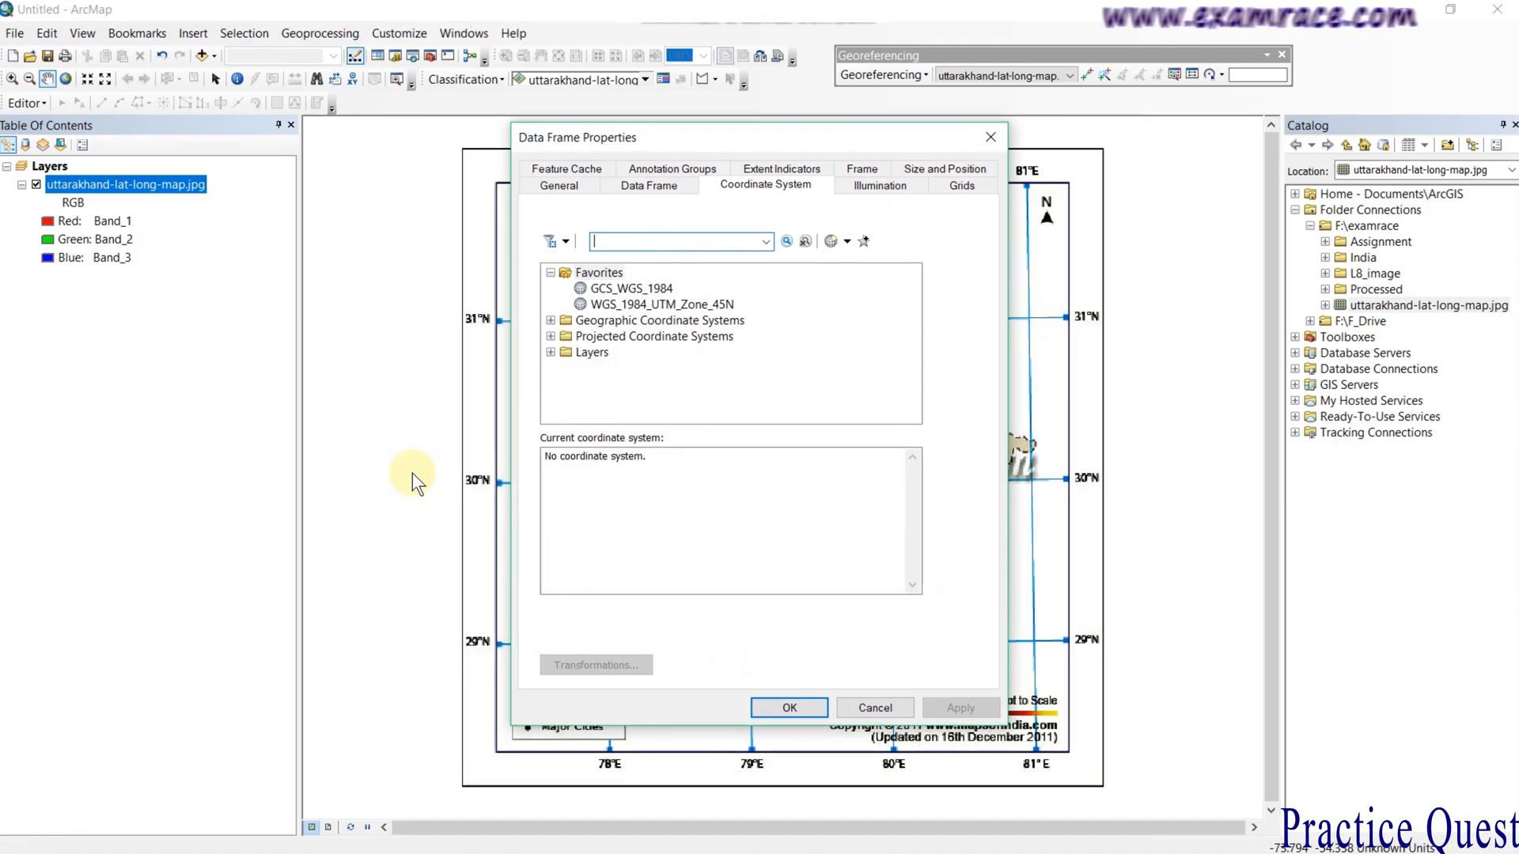
pyautogui.click(551, 336)
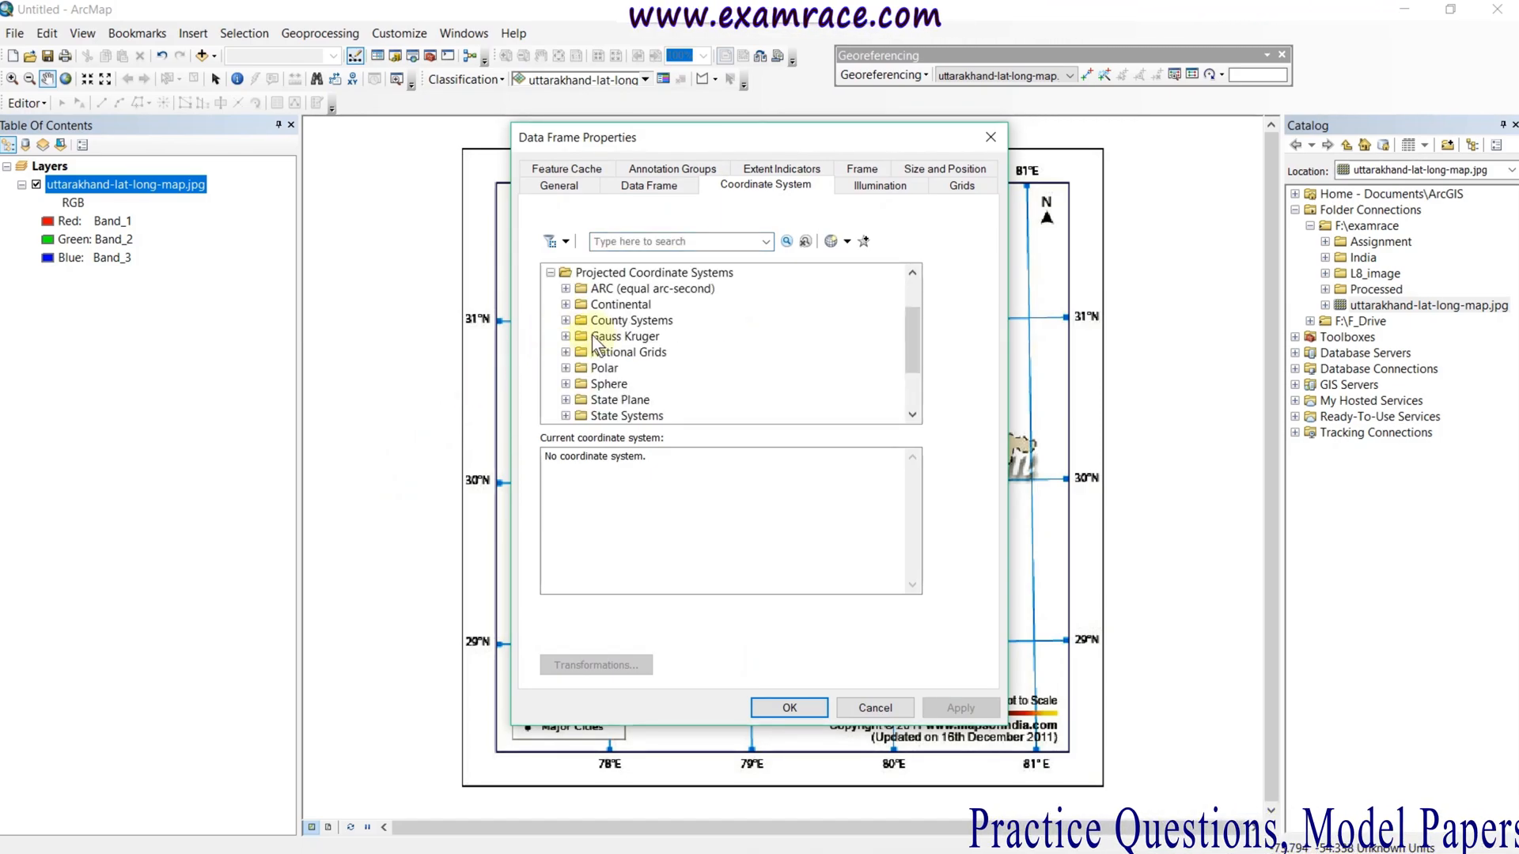
pyautogui.scroll(-2, 653, 333)
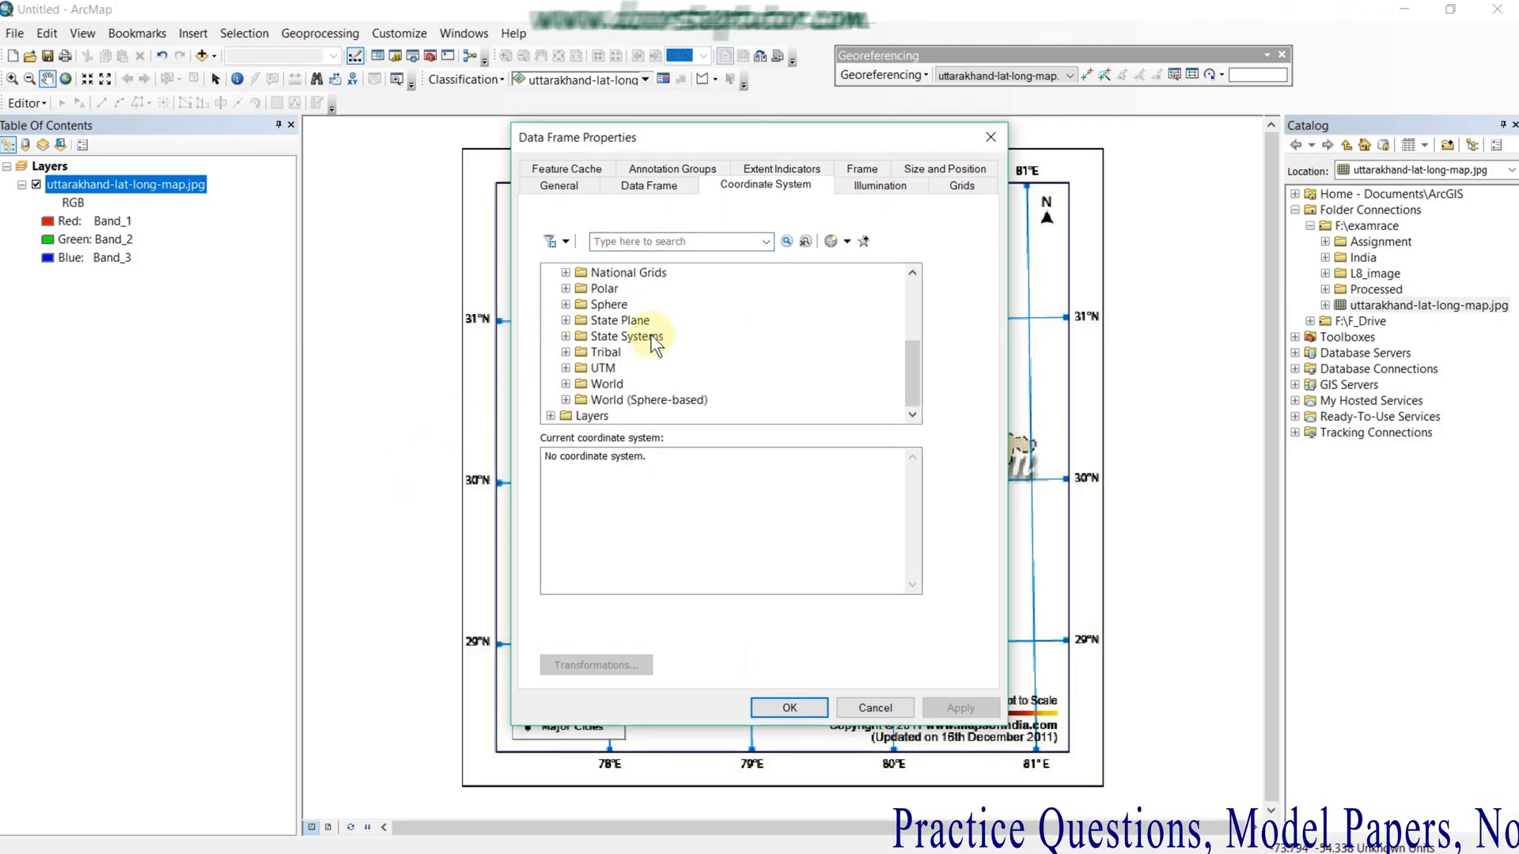
pyautogui.click(565, 368)
pyautogui.scroll(-3, 634, 370)
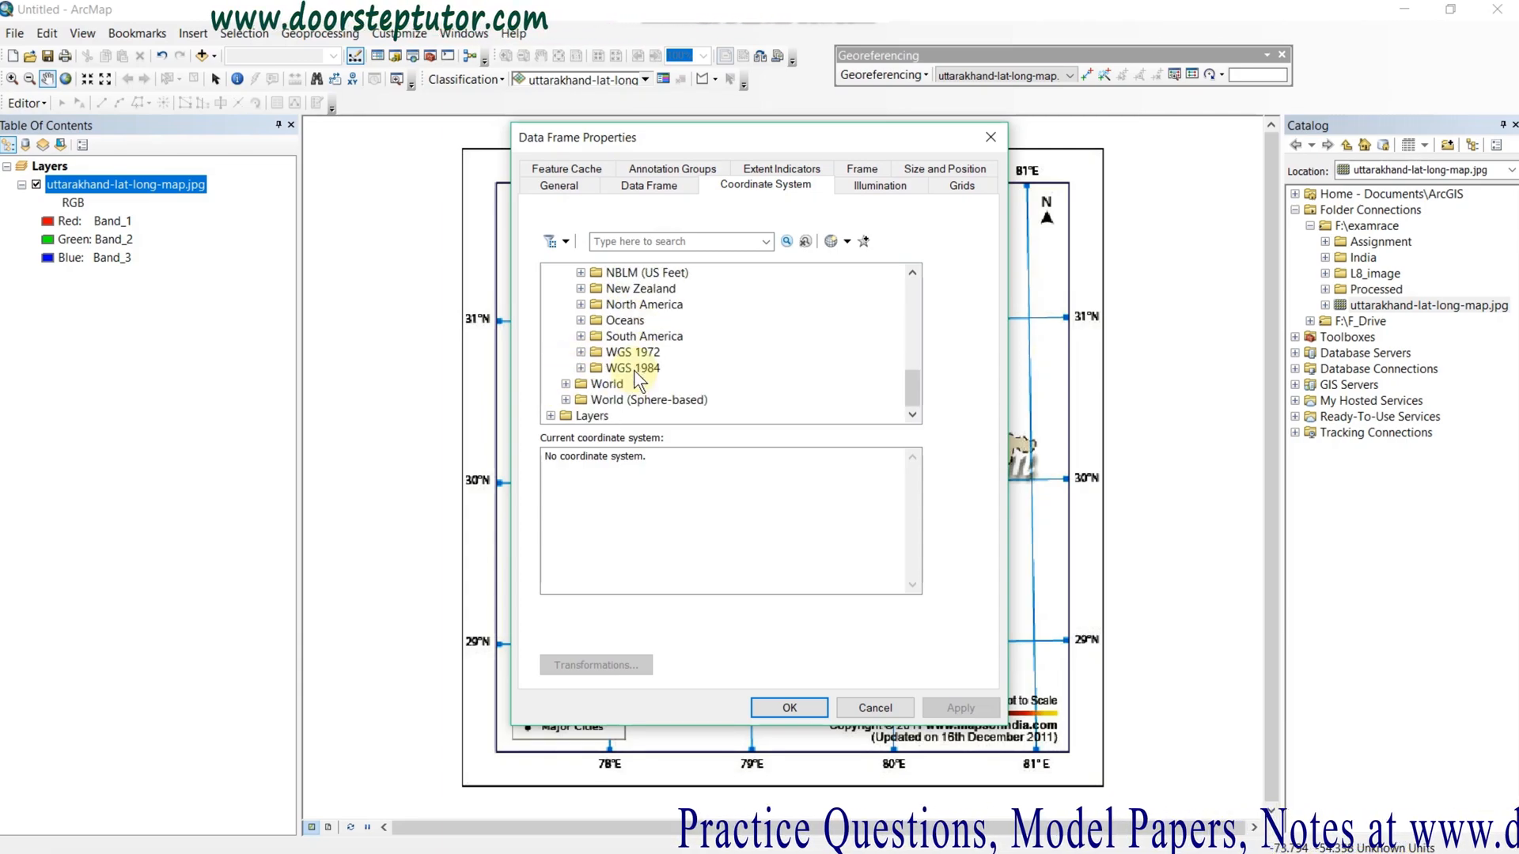
pyautogui.click(581, 368)
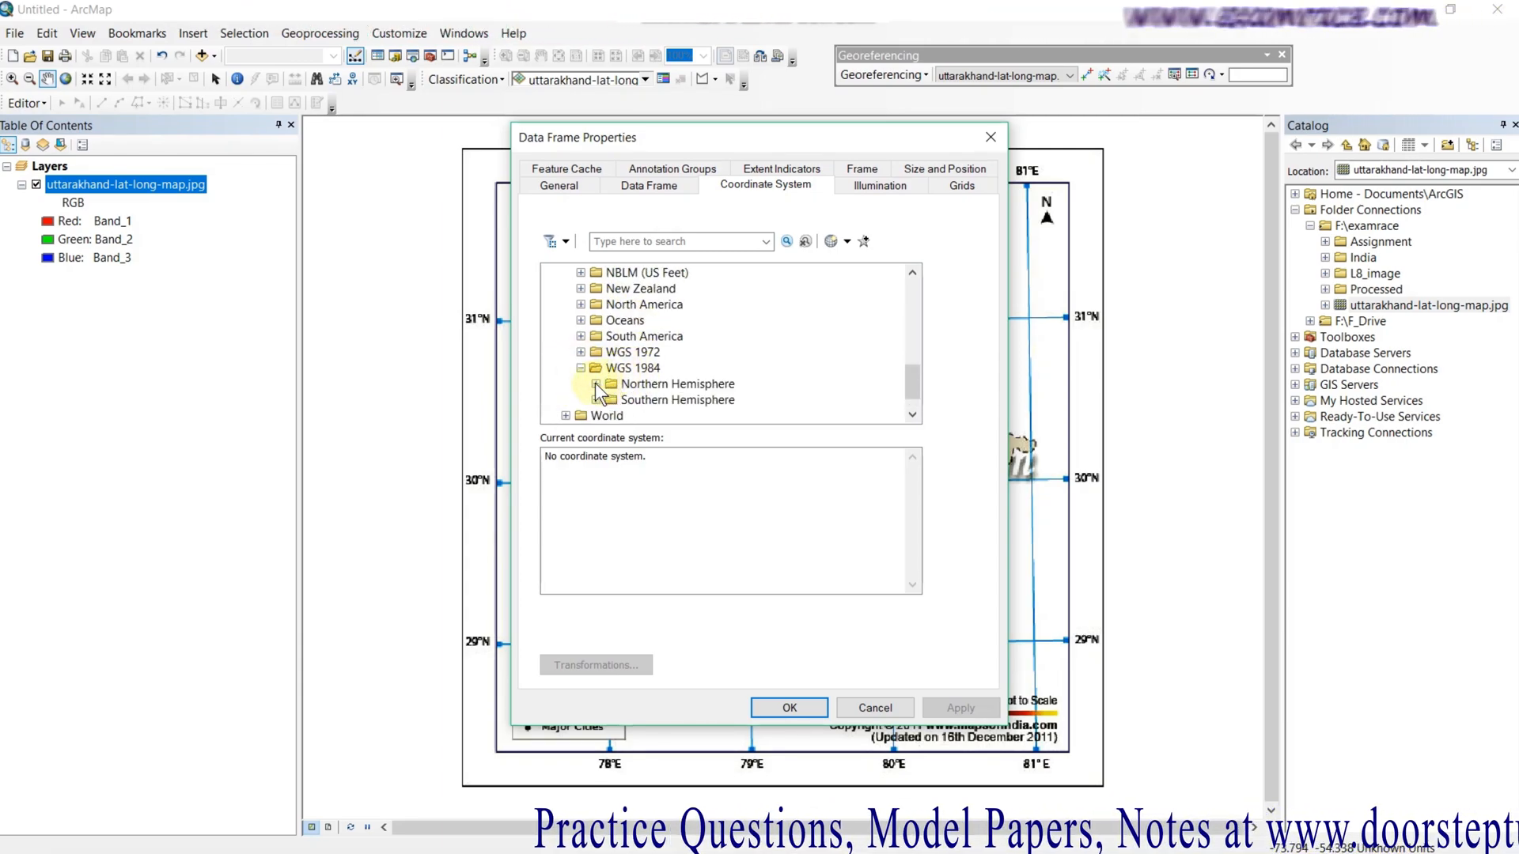
pyautogui.click(595, 384)
pyautogui.scroll(-2, 673, 372)
pyautogui.scroll(-7, 776, 369)
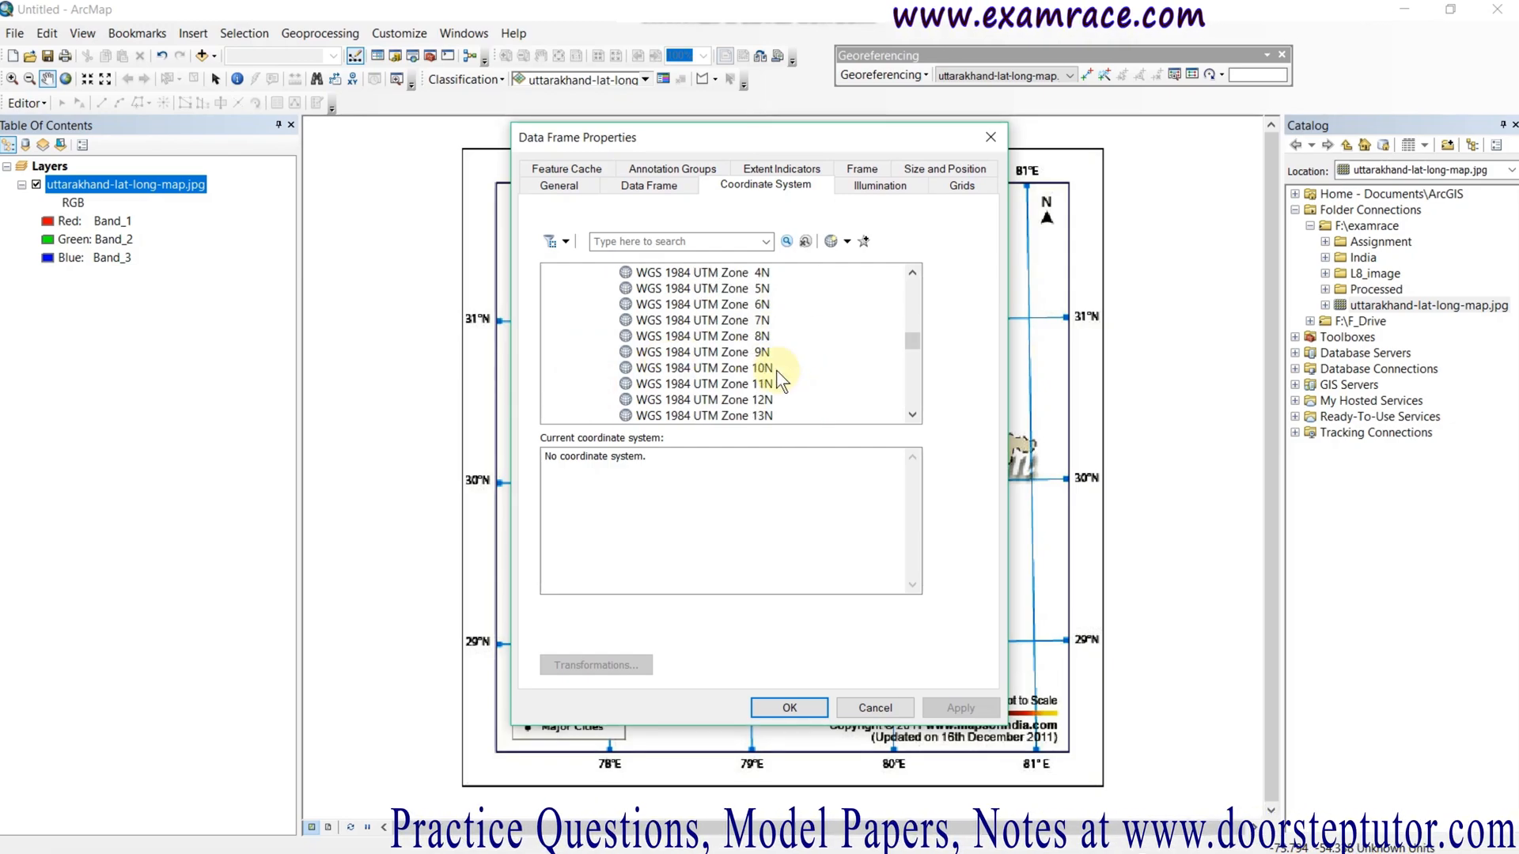
pyautogui.scroll(-4, 776, 368)
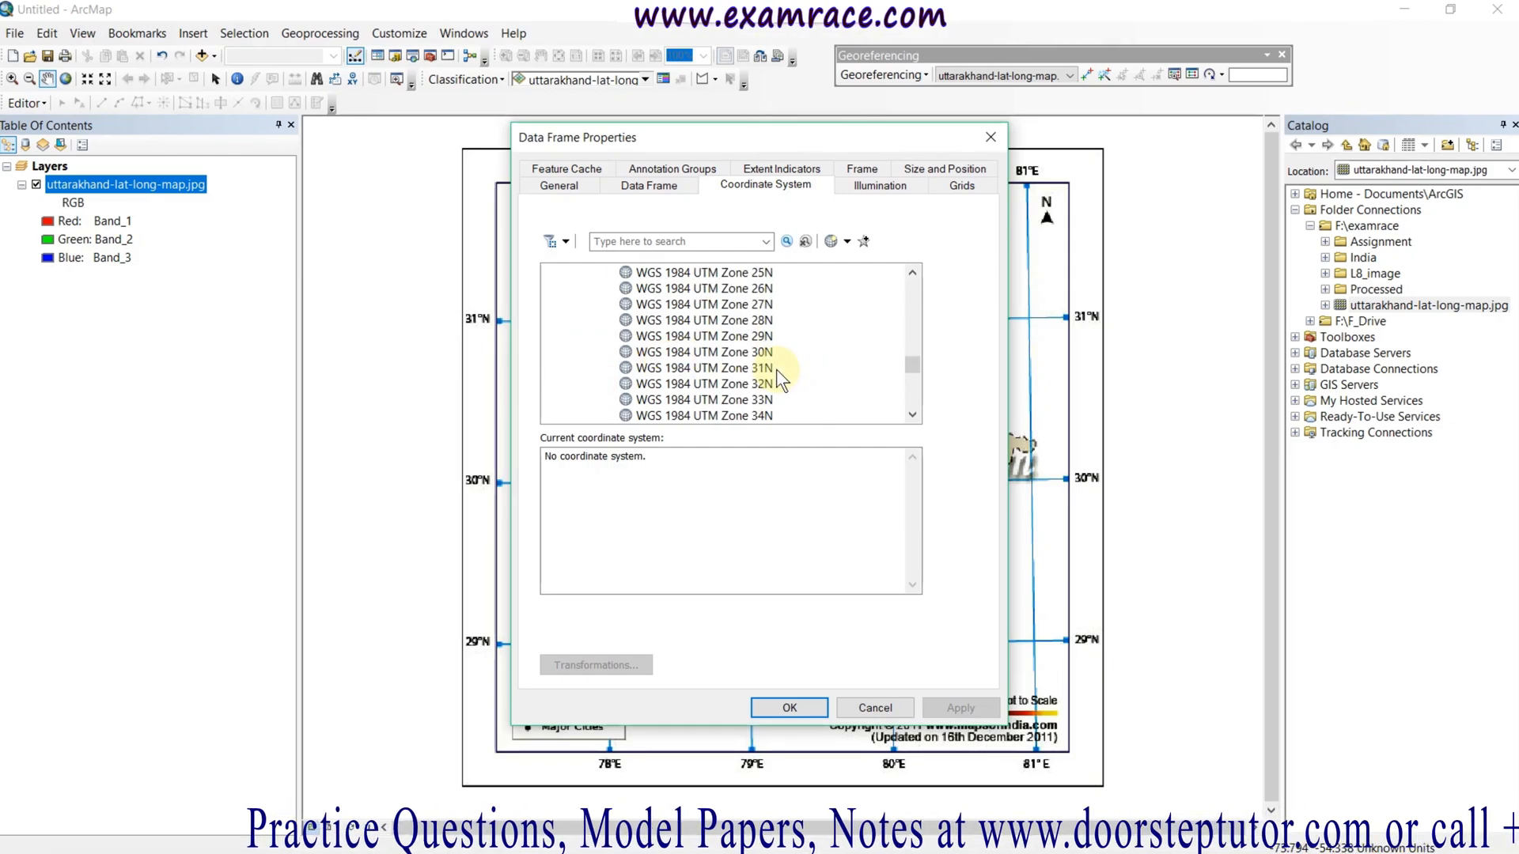
pyautogui.scroll(-4, 776, 369)
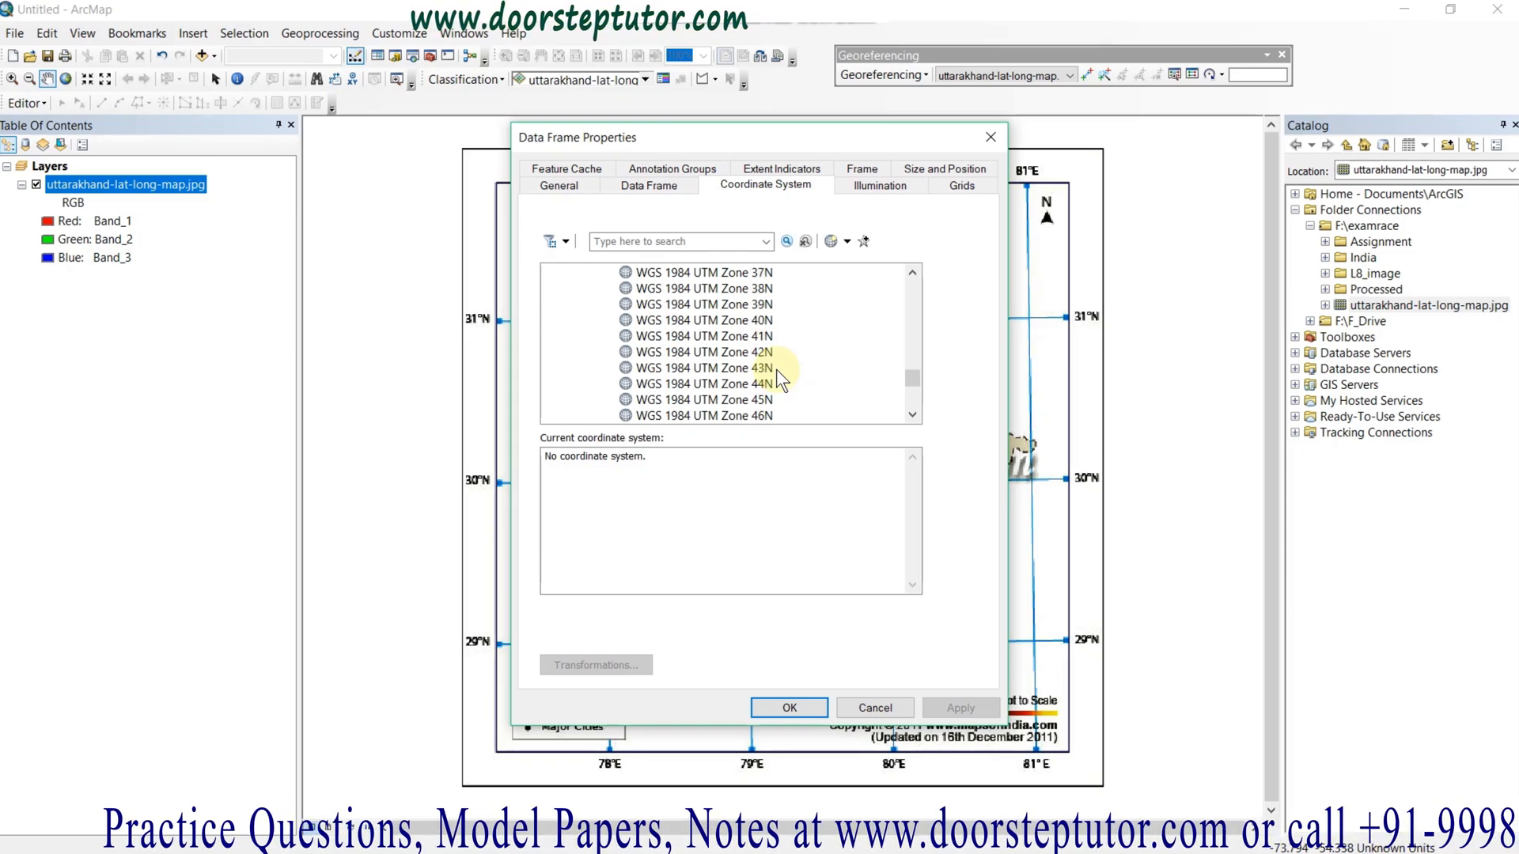
pyautogui.click(763, 337)
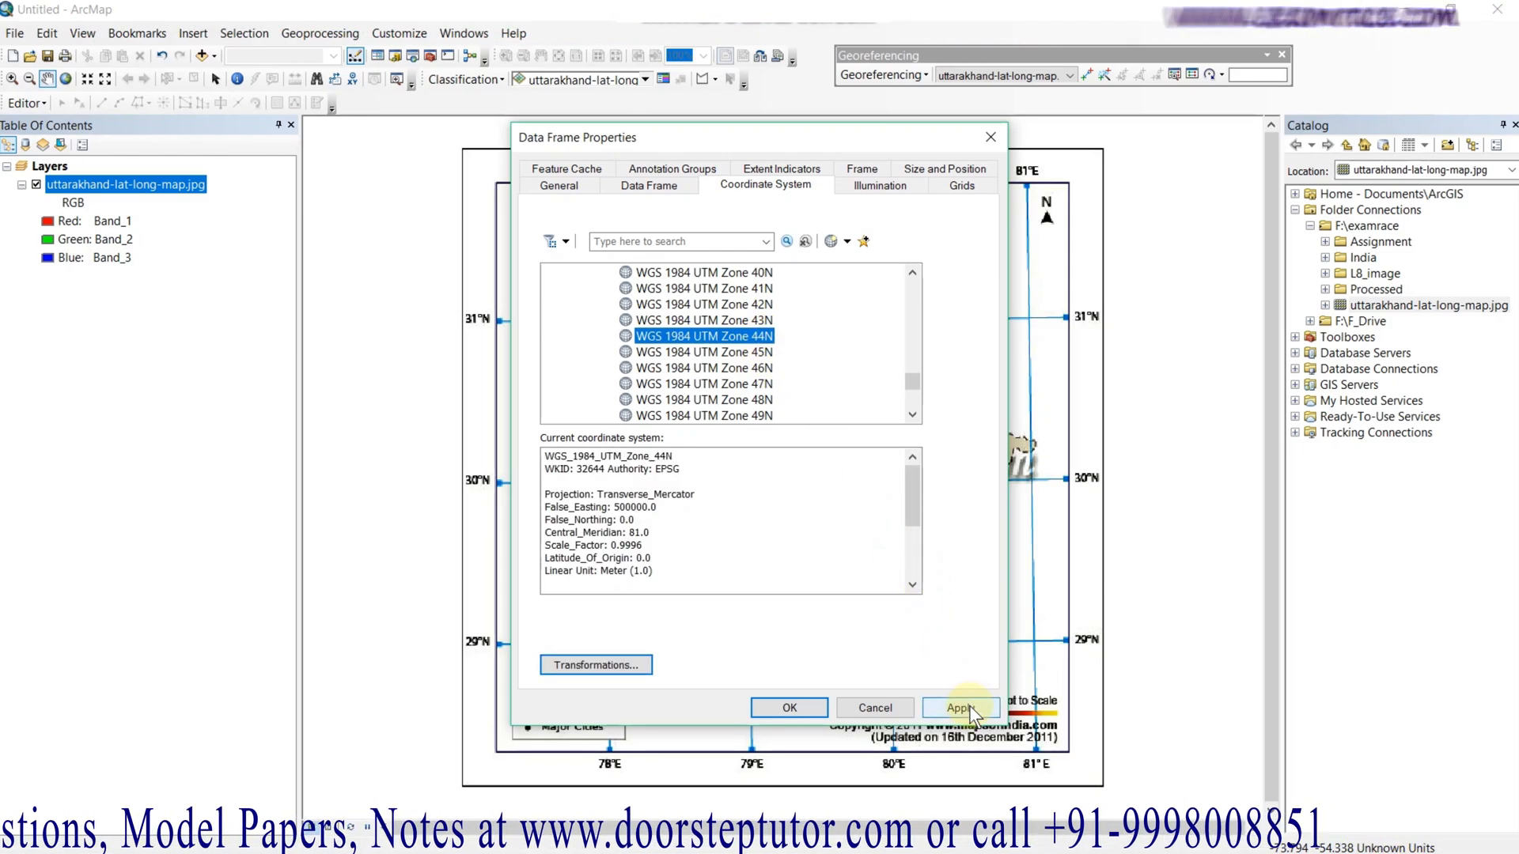
pyautogui.click(970, 706)
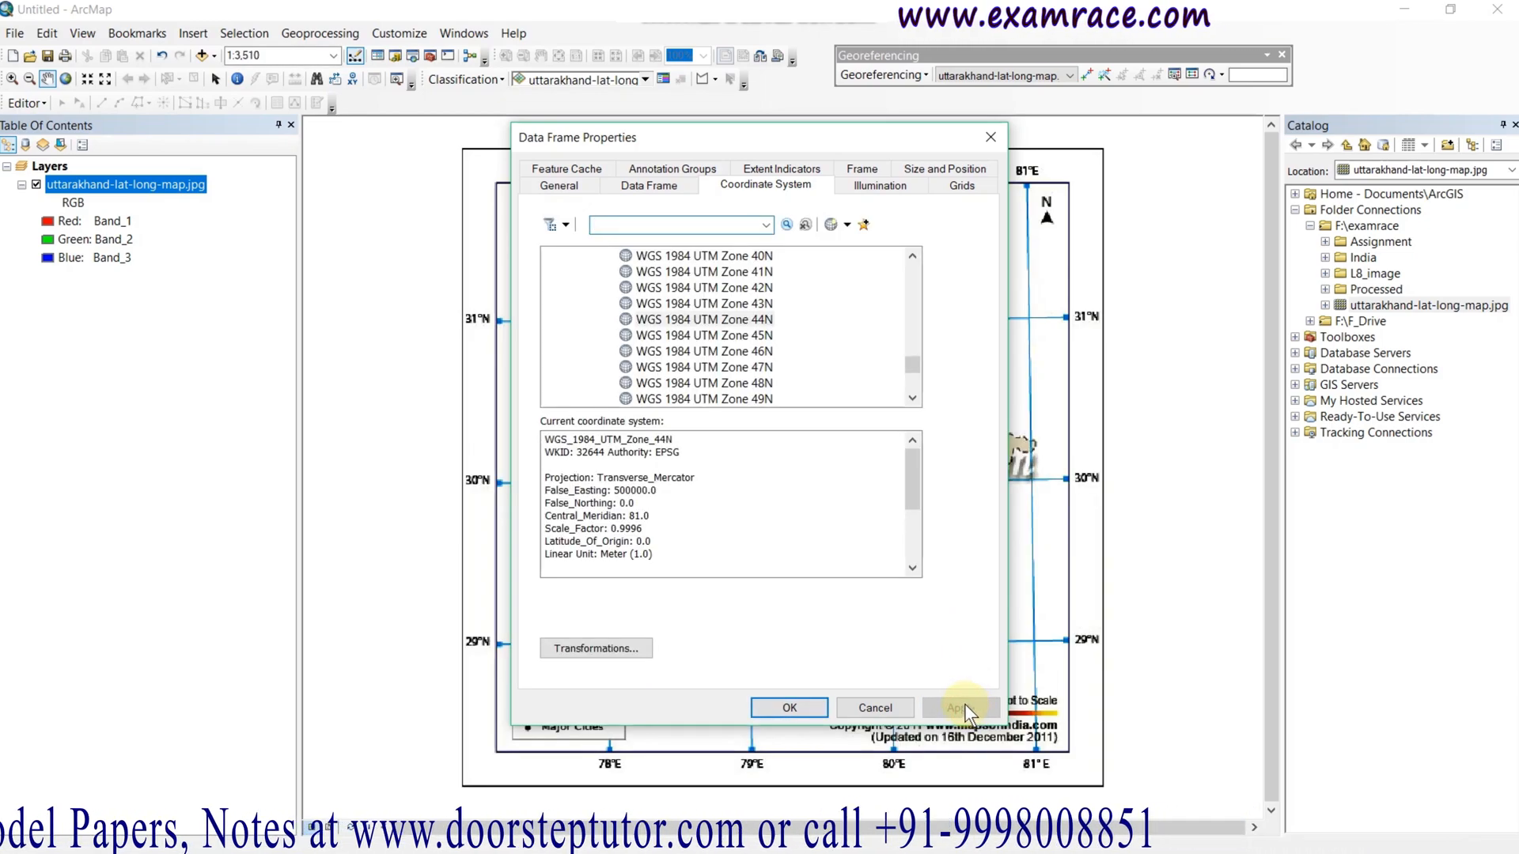
pyautogui.click(815, 708)
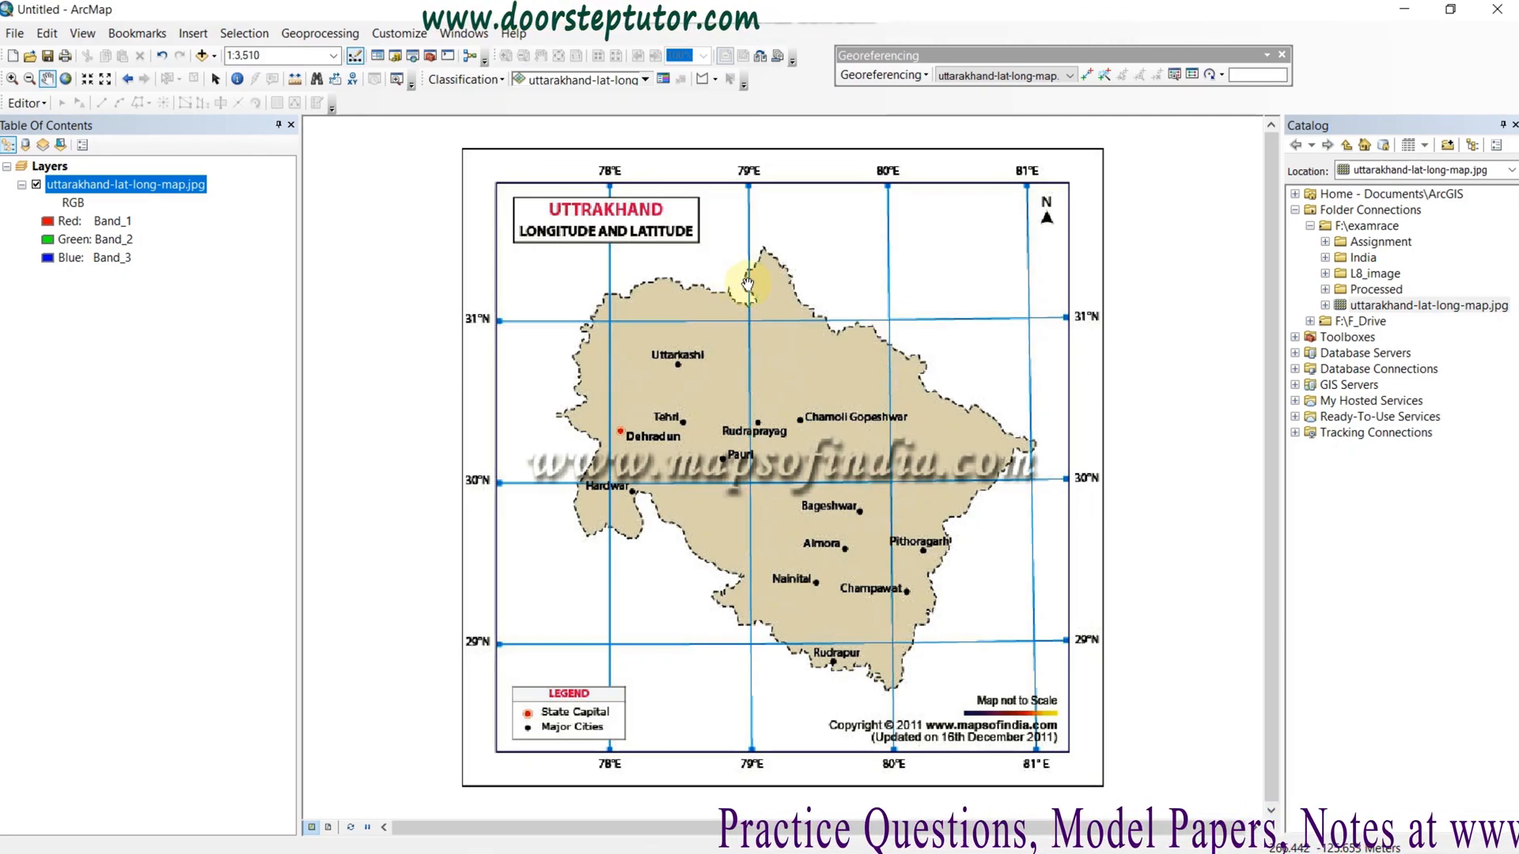
# Step: Place the first georeferencing control point exactly where the 78°E meridian crosses the 31°N parallel
pyautogui.click(1089, 76)
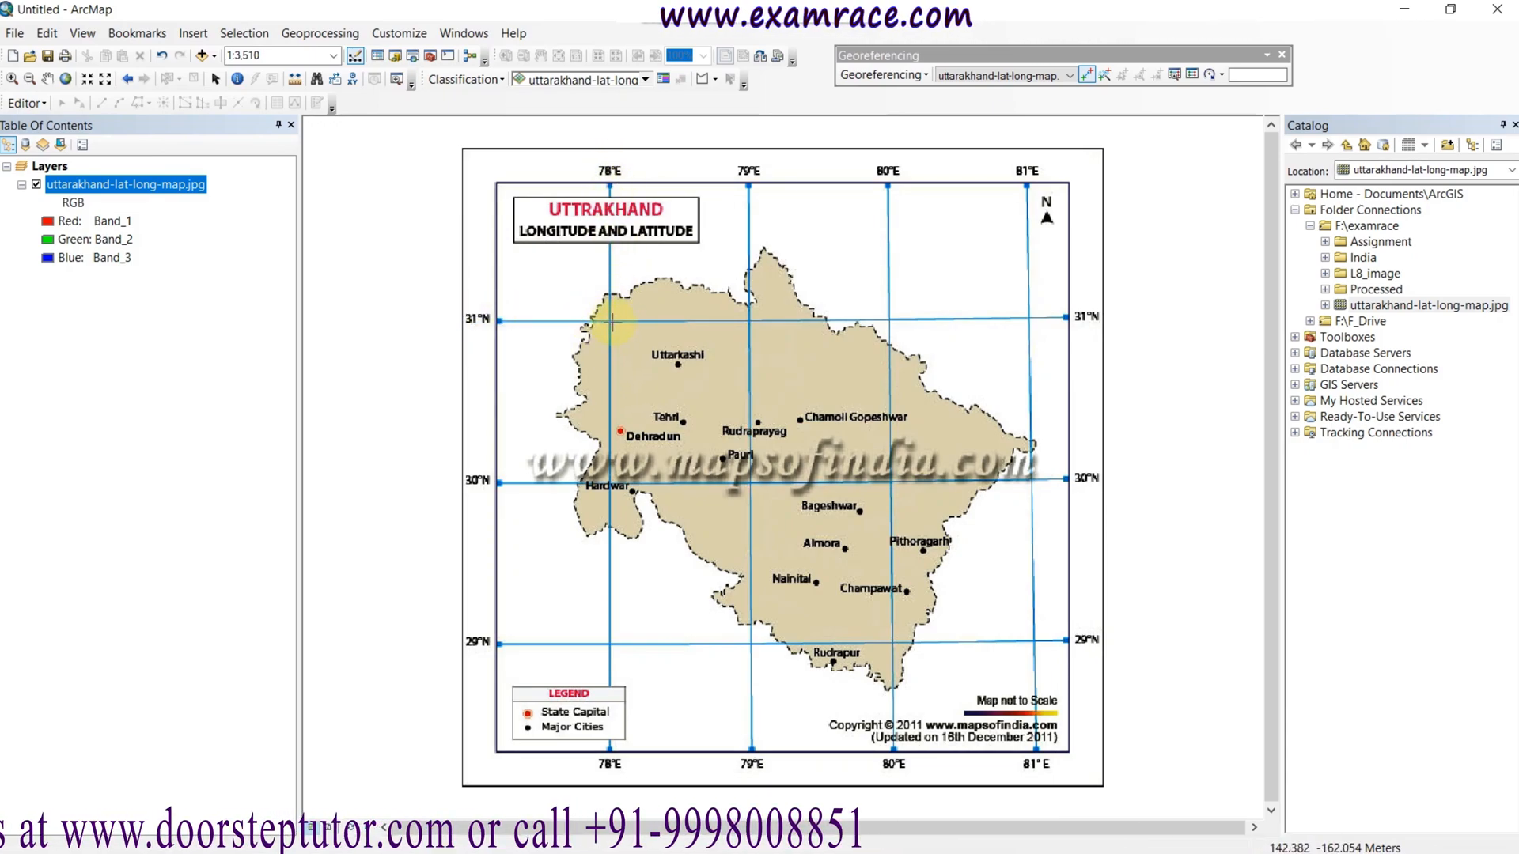
pyautogui.scroll(-4, 611, 320)
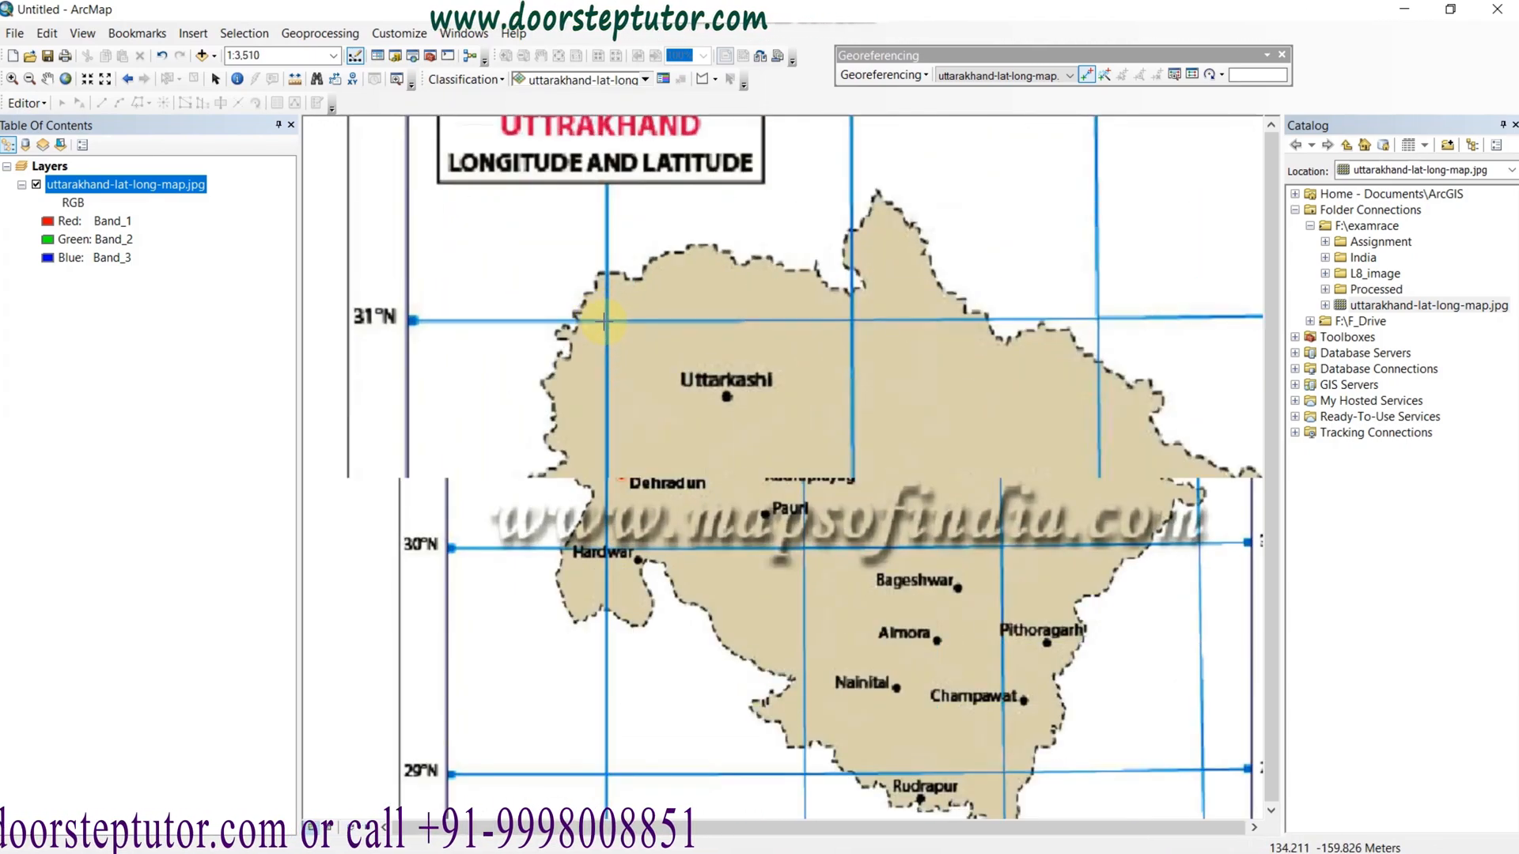
pyautogui.scroll(-4, 604, 320)
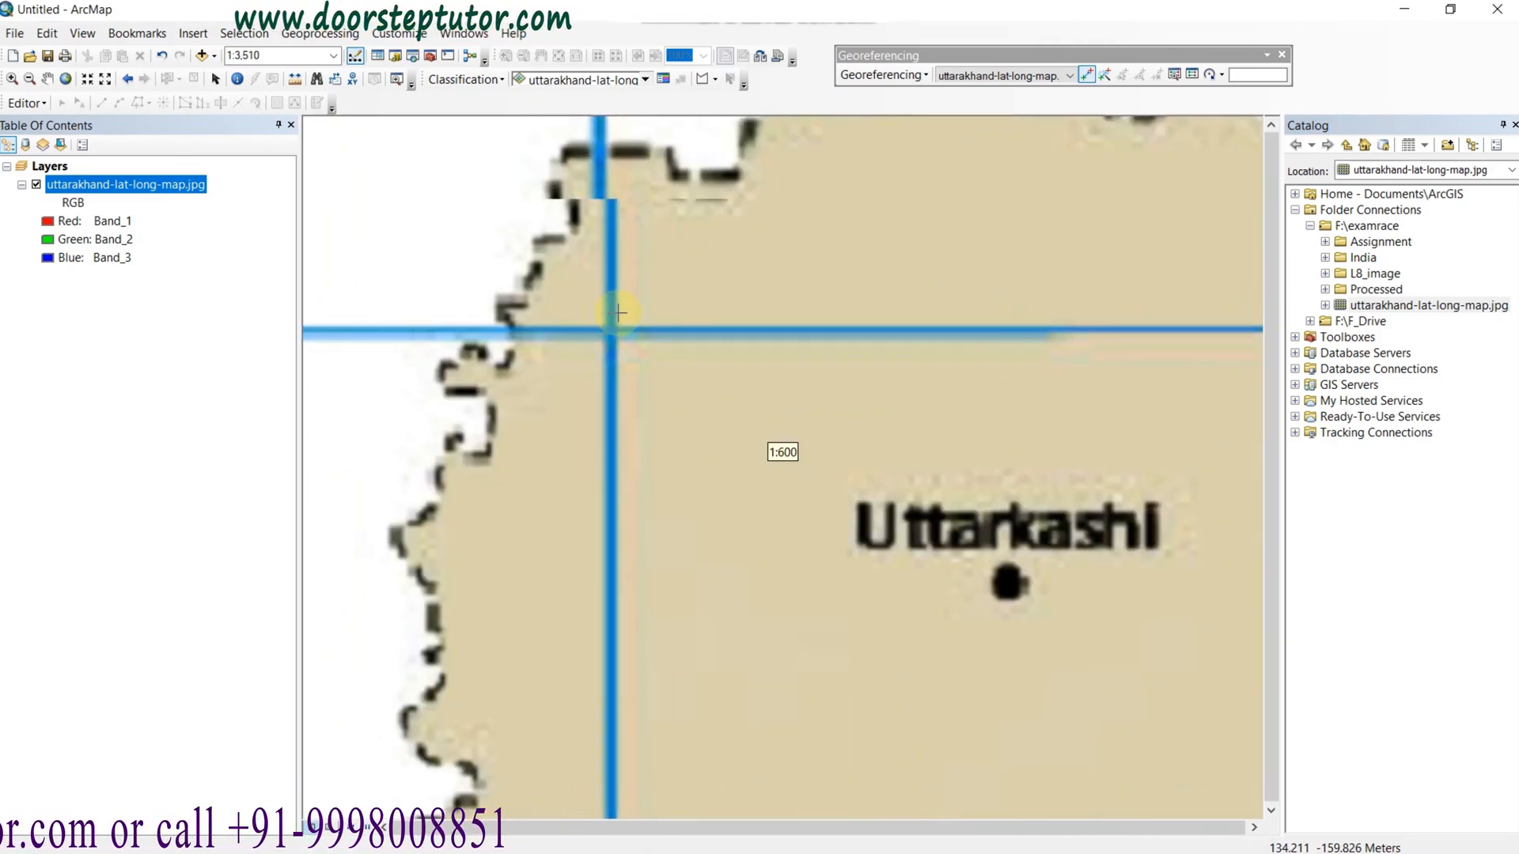
pyautogui.scroll(-3, 619, 312)
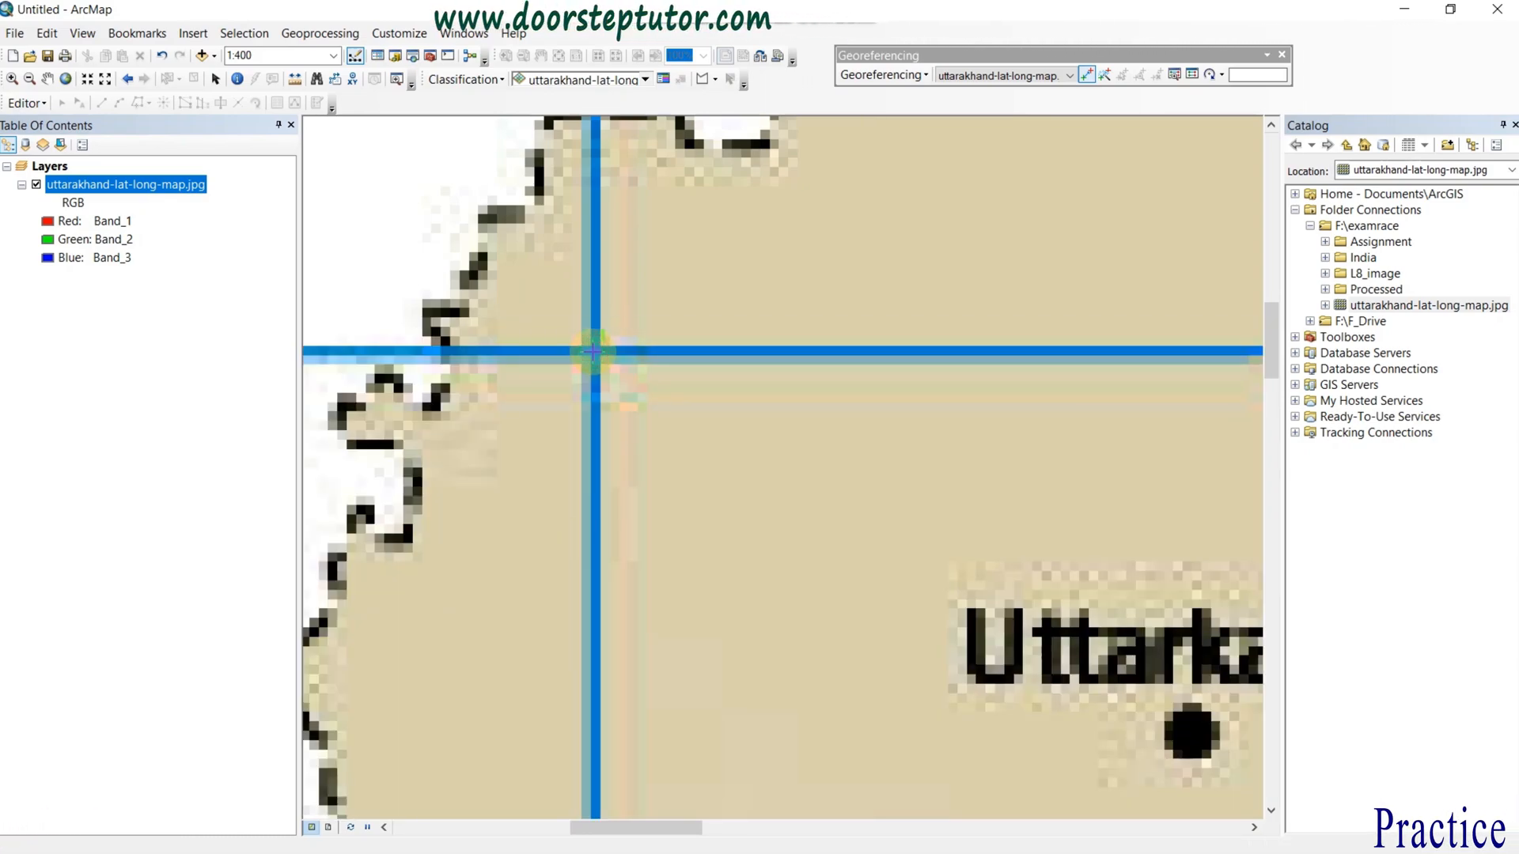
pyautogui.rightClick(592, 351)
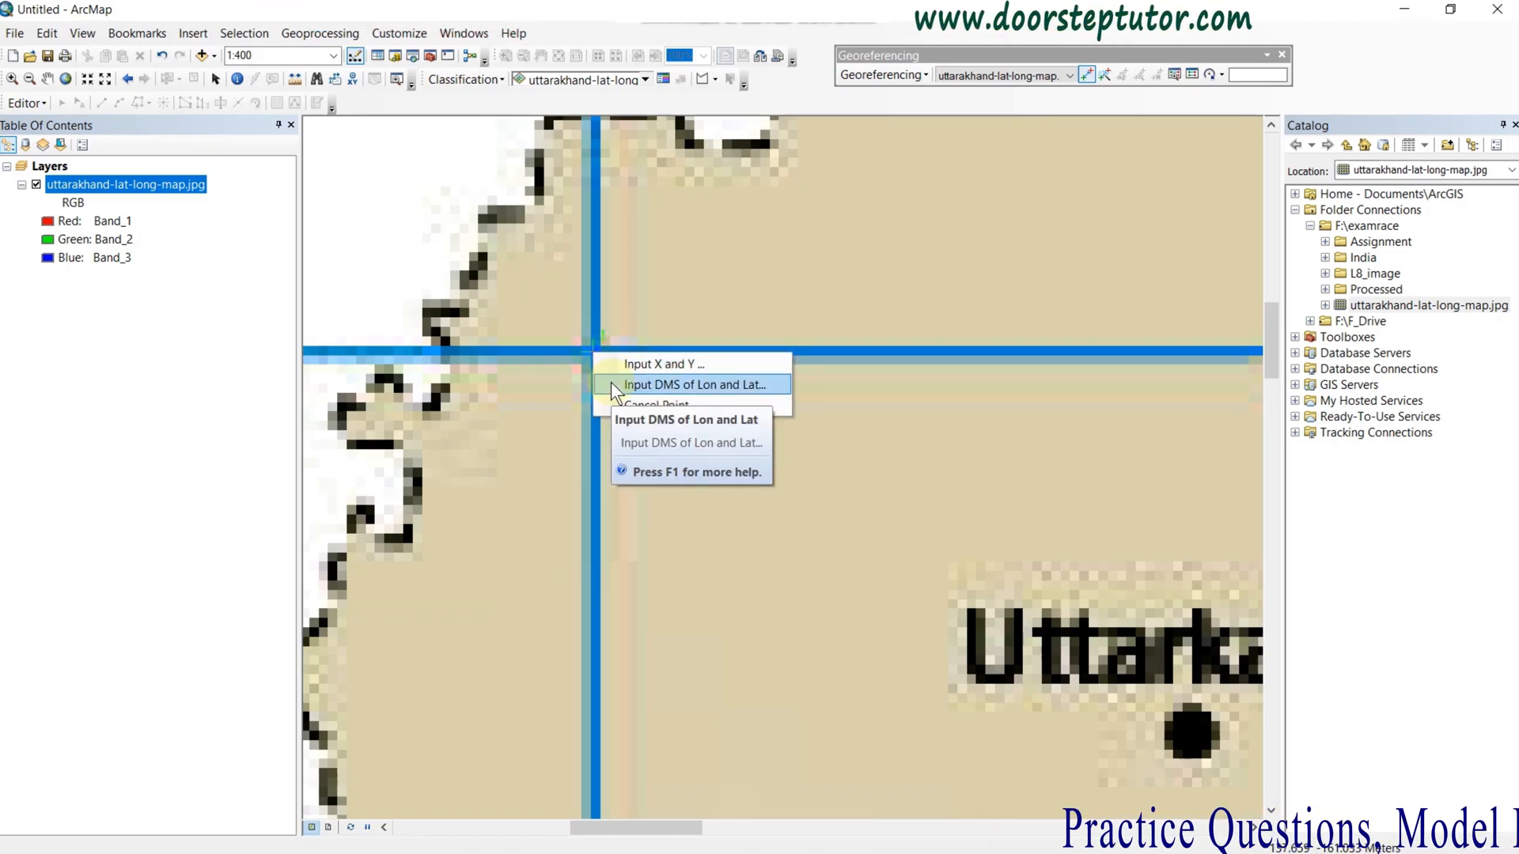
# Step: Enter the control point's DMS coordinates as longitude 78° 00' 0" East and latitude 31° 0' North
pyautogui.click(610, 384)
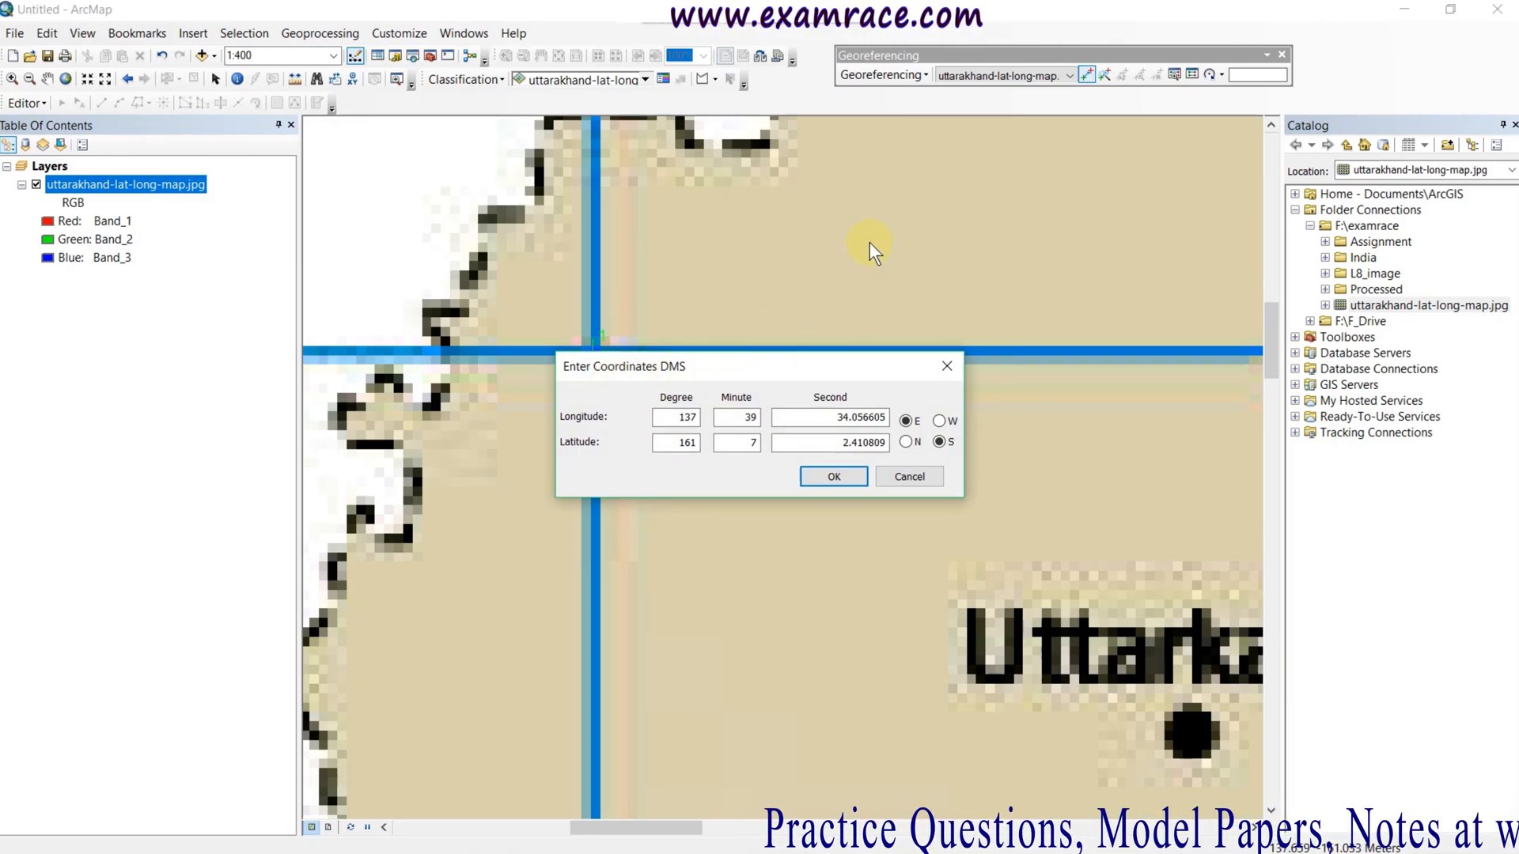
pyautogui.moveTo(819, 368)
pyautogui.mouseDown()
pyautogui.moveTo(845, 419)
pyautogui.moveTo(875, 400)
pyautogui.moveTo(857, 401)
pyautogui.mouseUp()
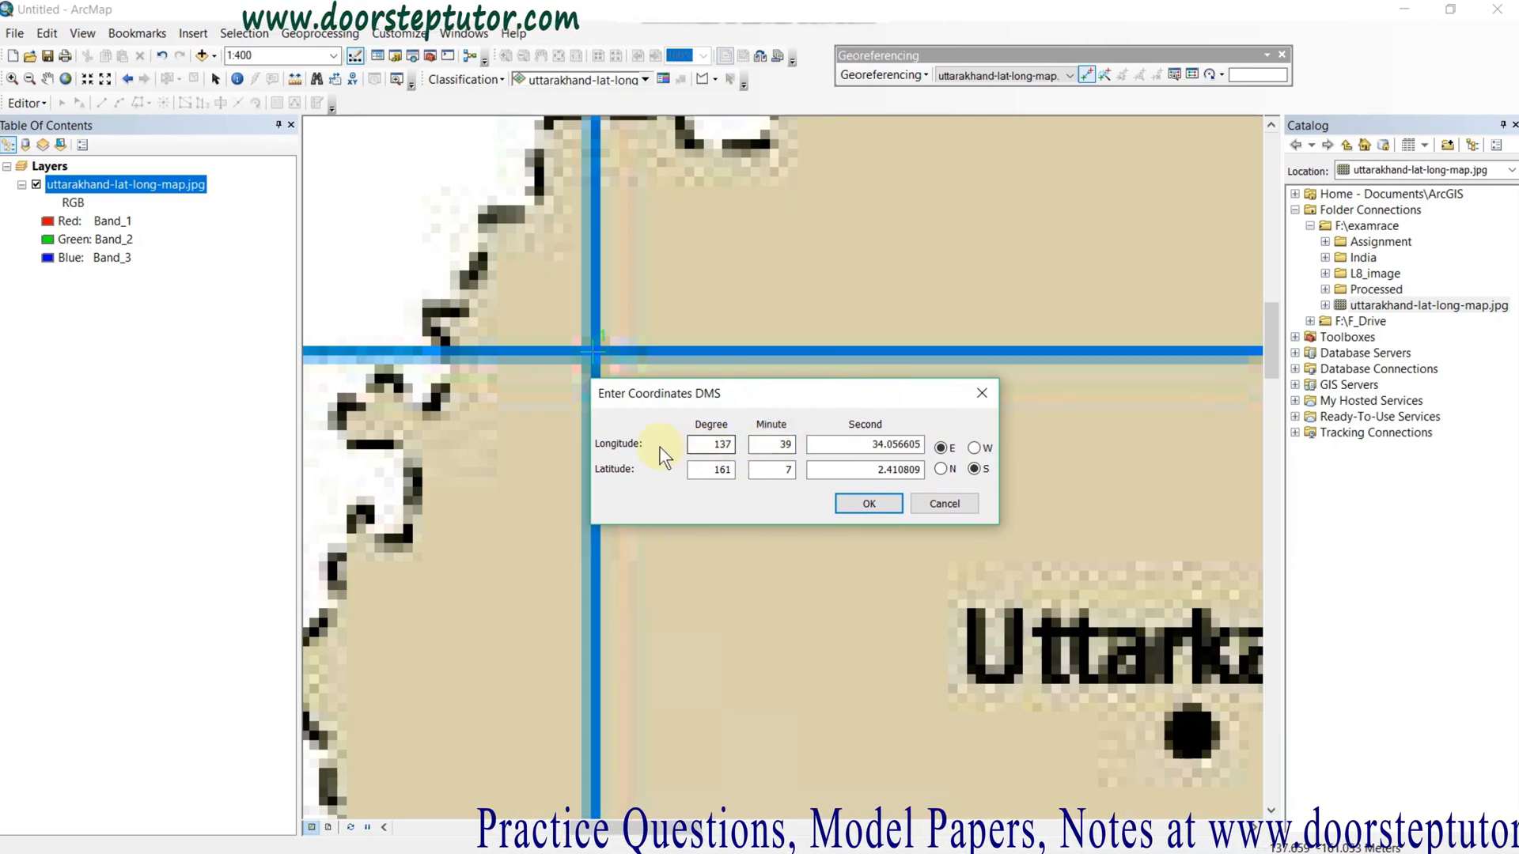
pyautogui.doubleClick(706, 445)
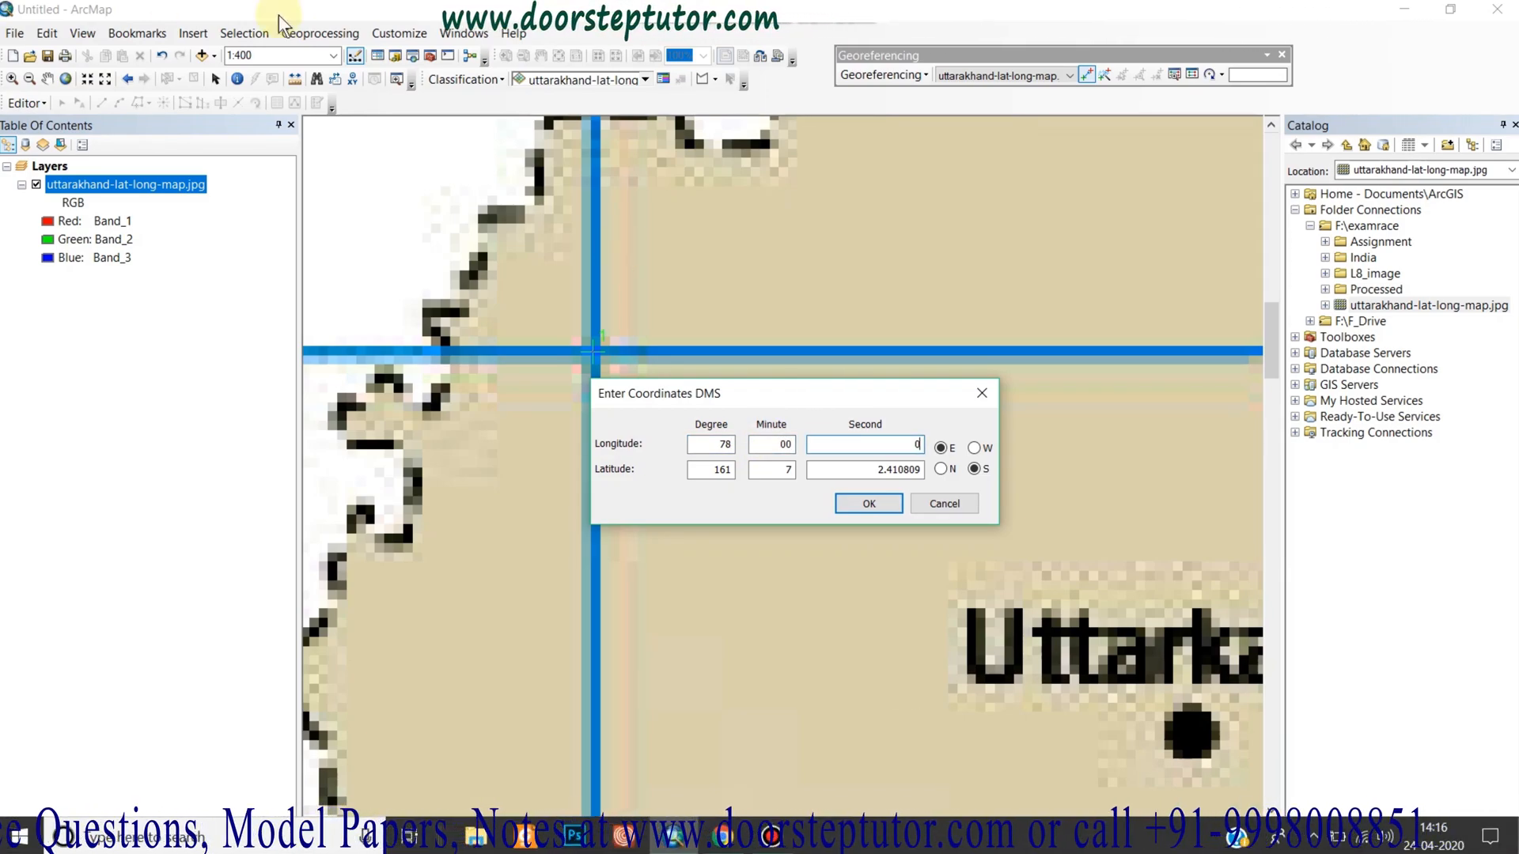
pyautogui.doubleClick(711, 470)
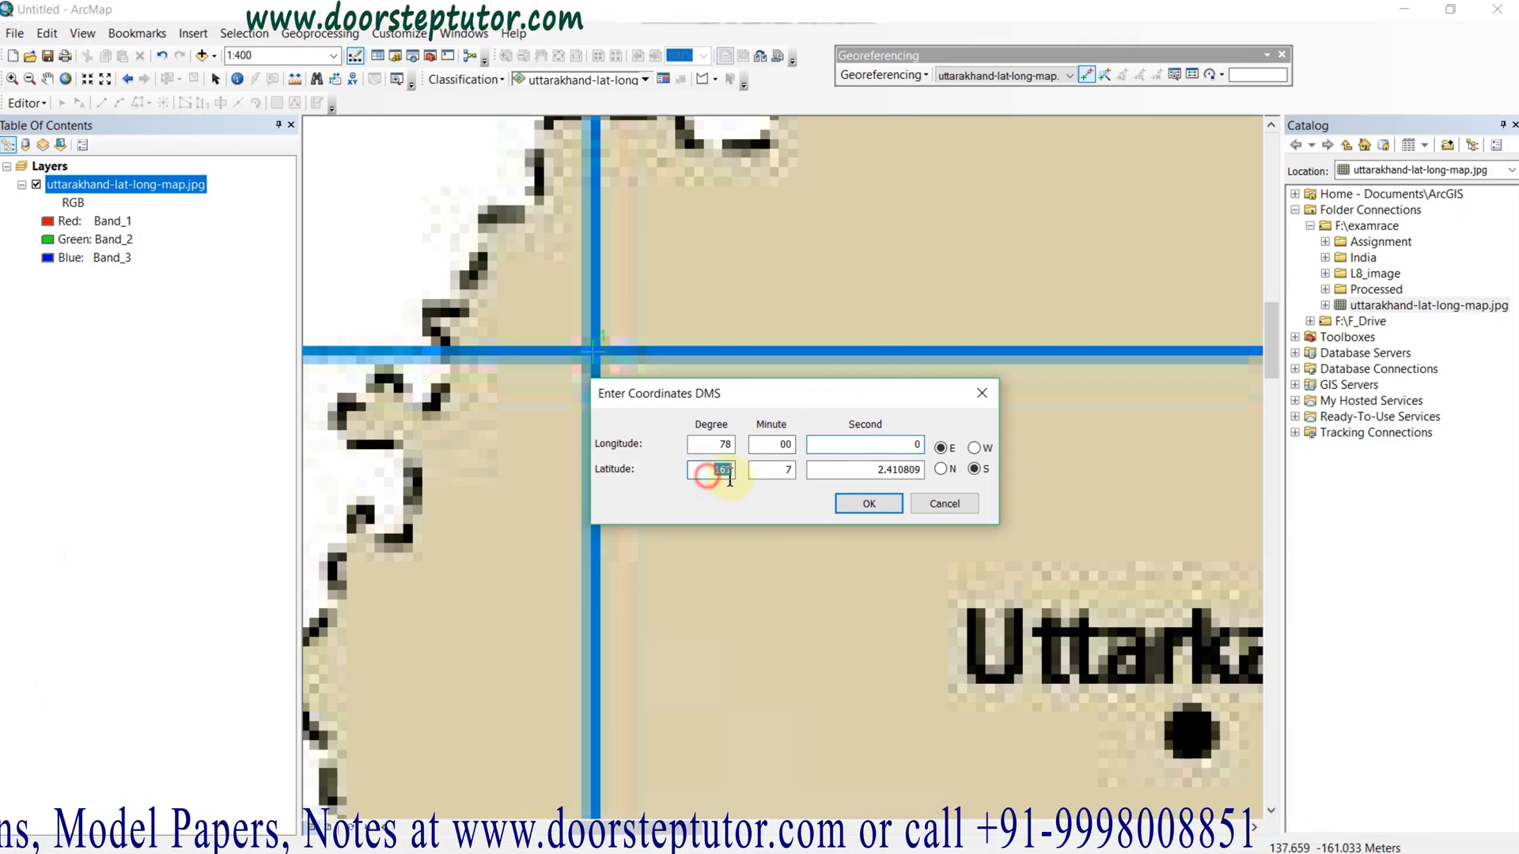
pyautogui.write('31')
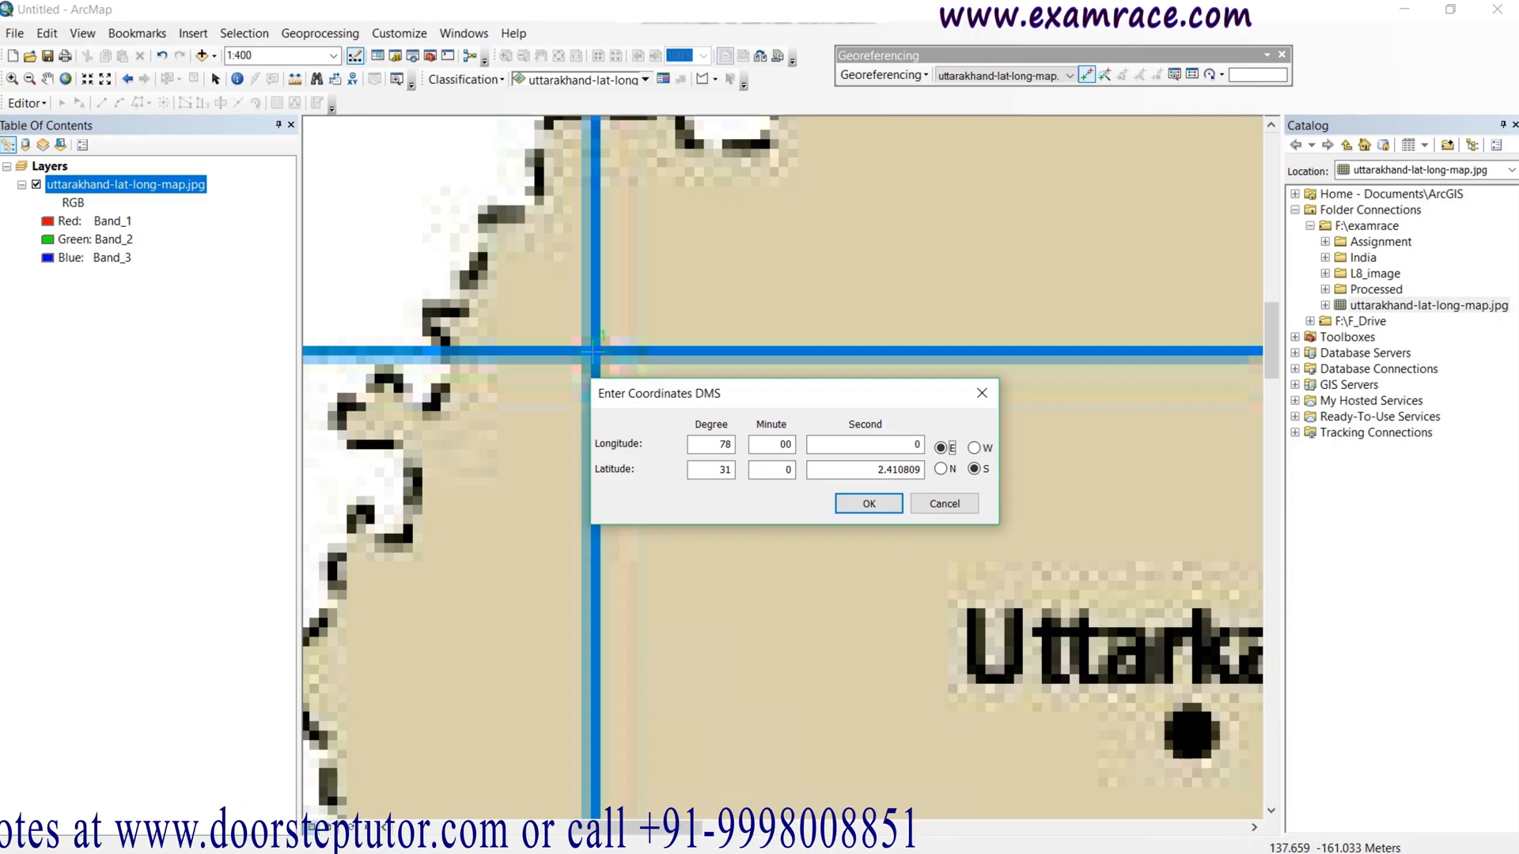
pyautogui.click(944, 468)
pyautogui.click(863, 504)
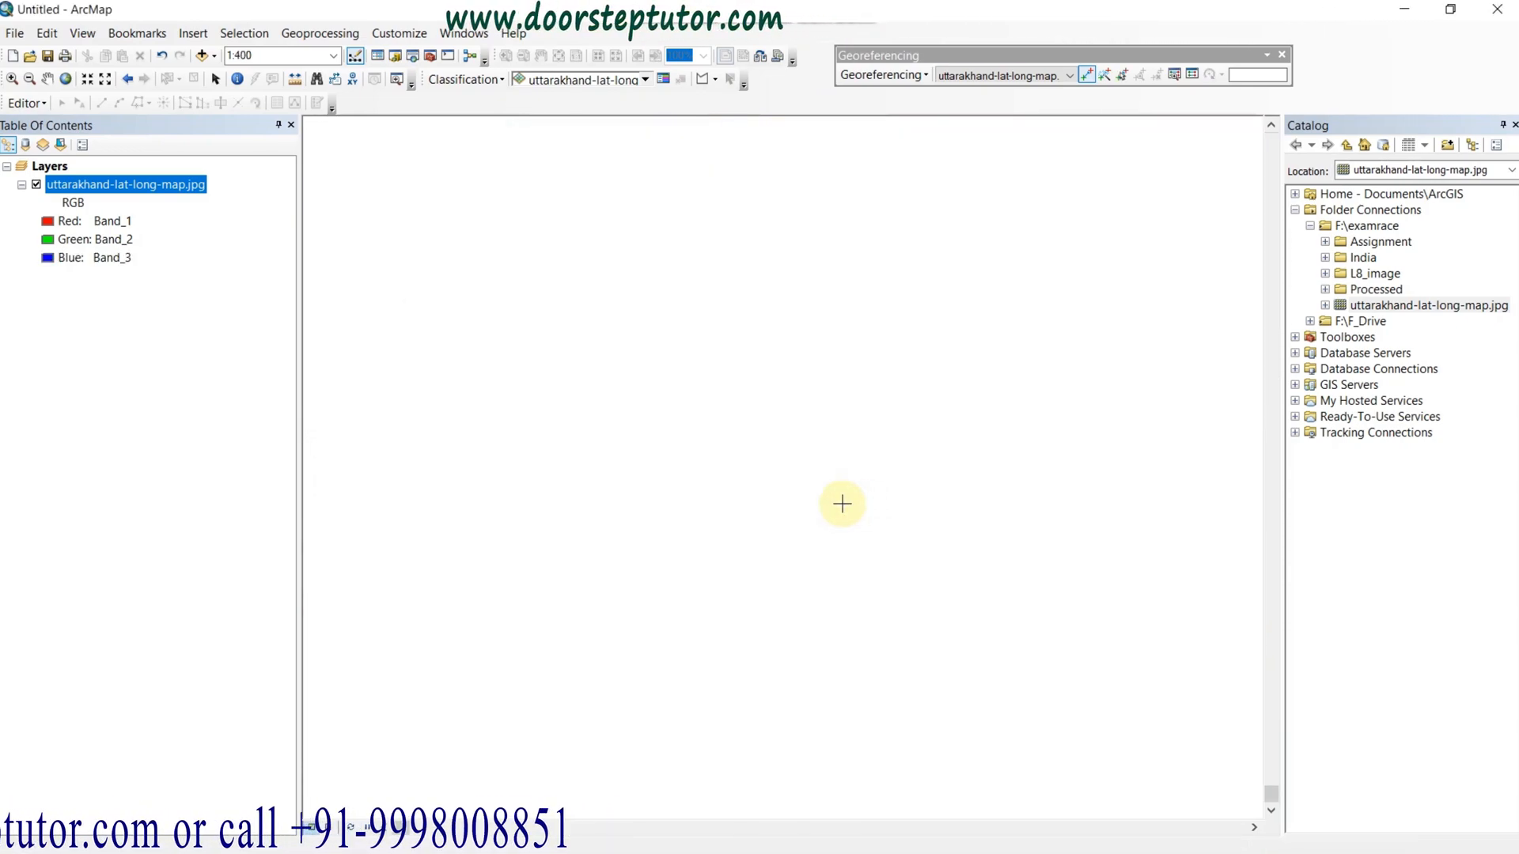
# Step: Place the second georeferencing control point exactly where the 81°E meridian crosses the 31°N parallel
pyautogui.rightClick(160, 190)
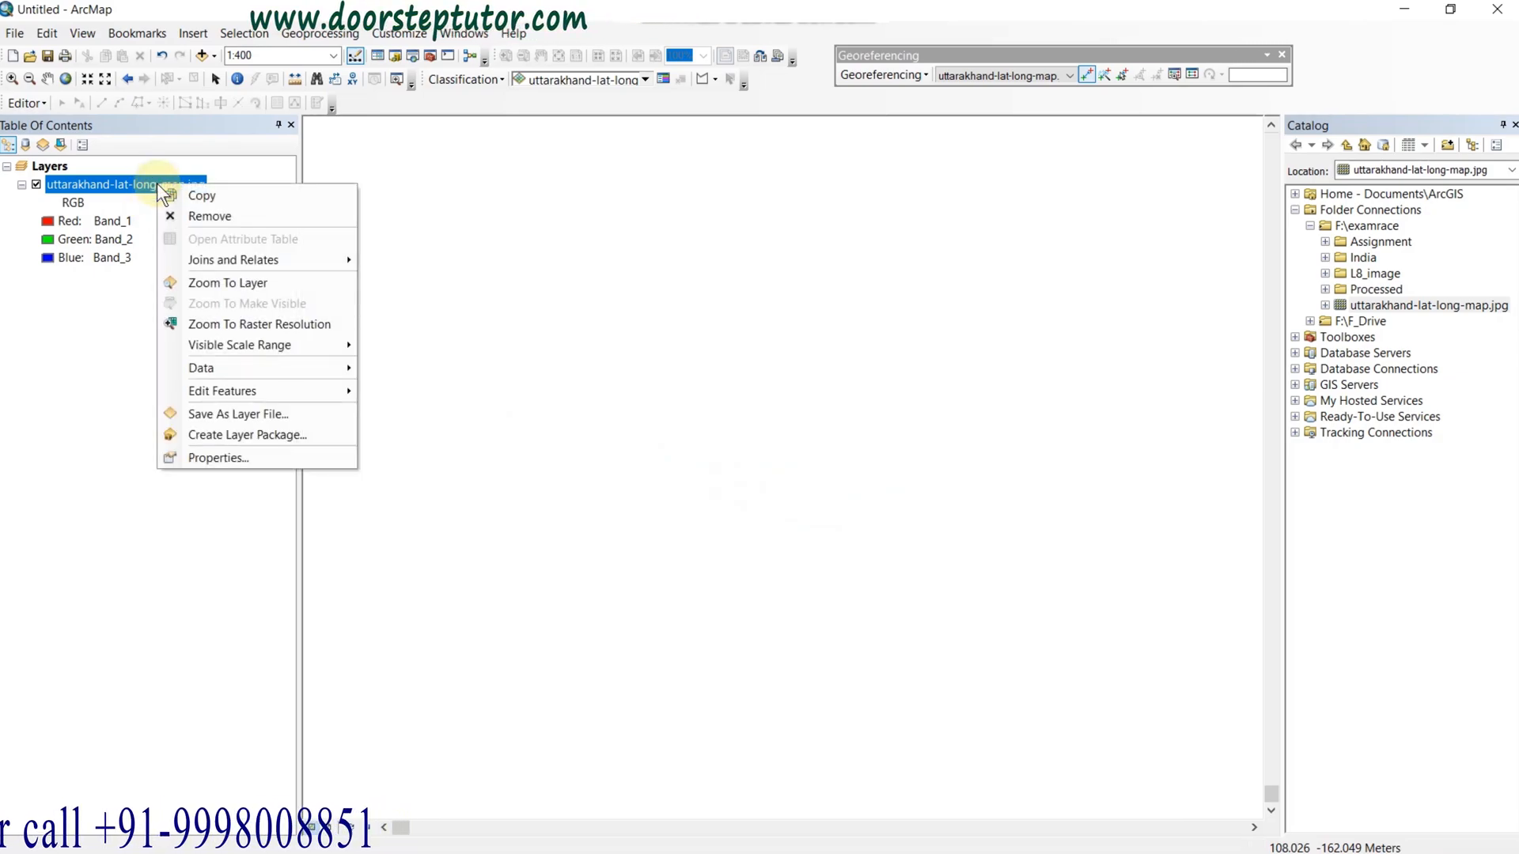
pyautogui.click(185, 284)
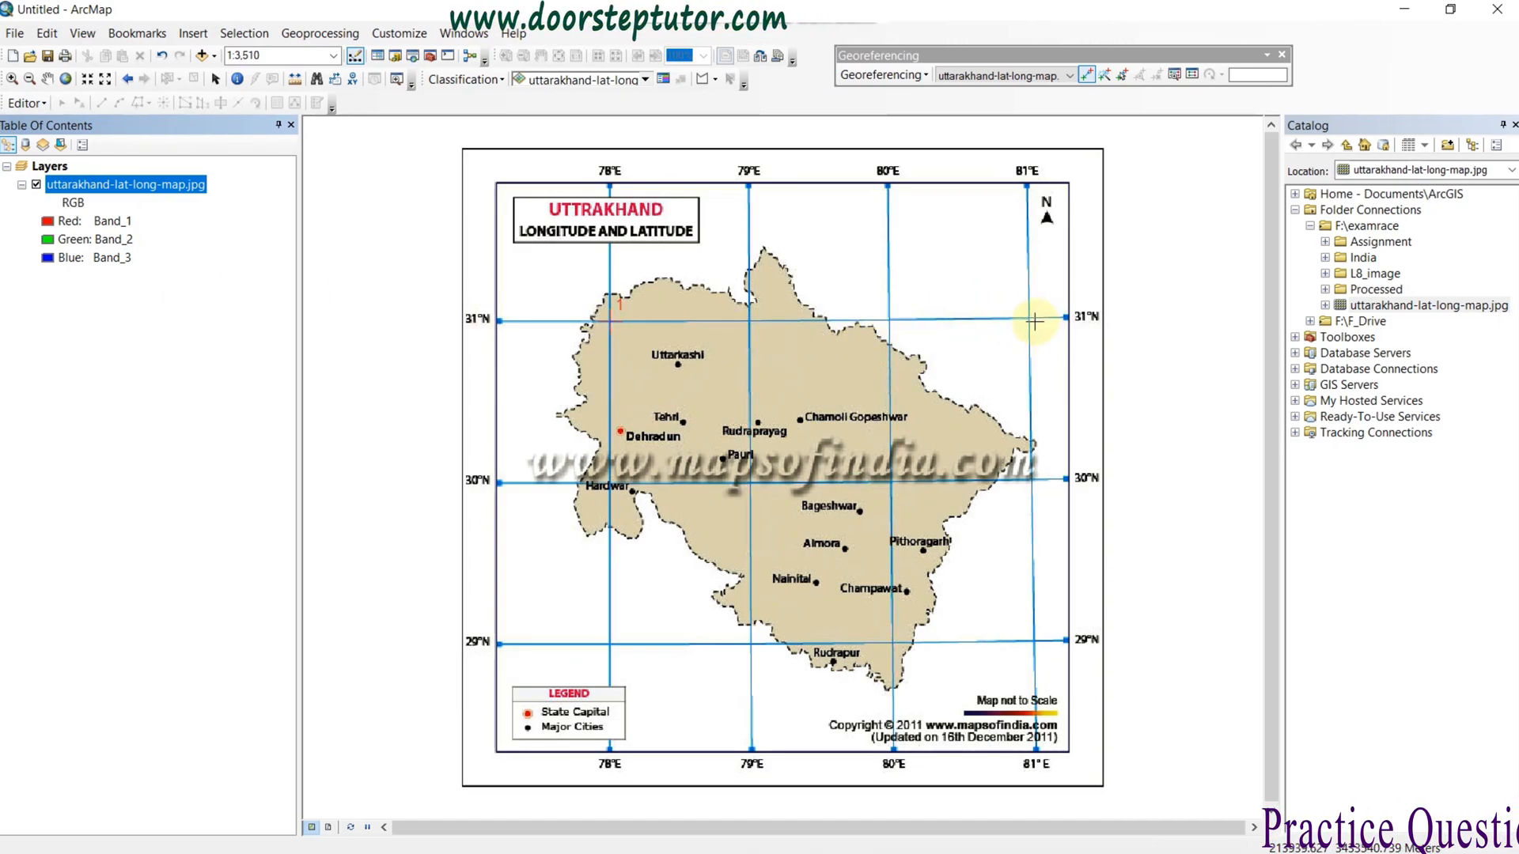
pyautogui.scroll(1, 1033, 322)
pyautogui.scroll(-5, 1033, 322)
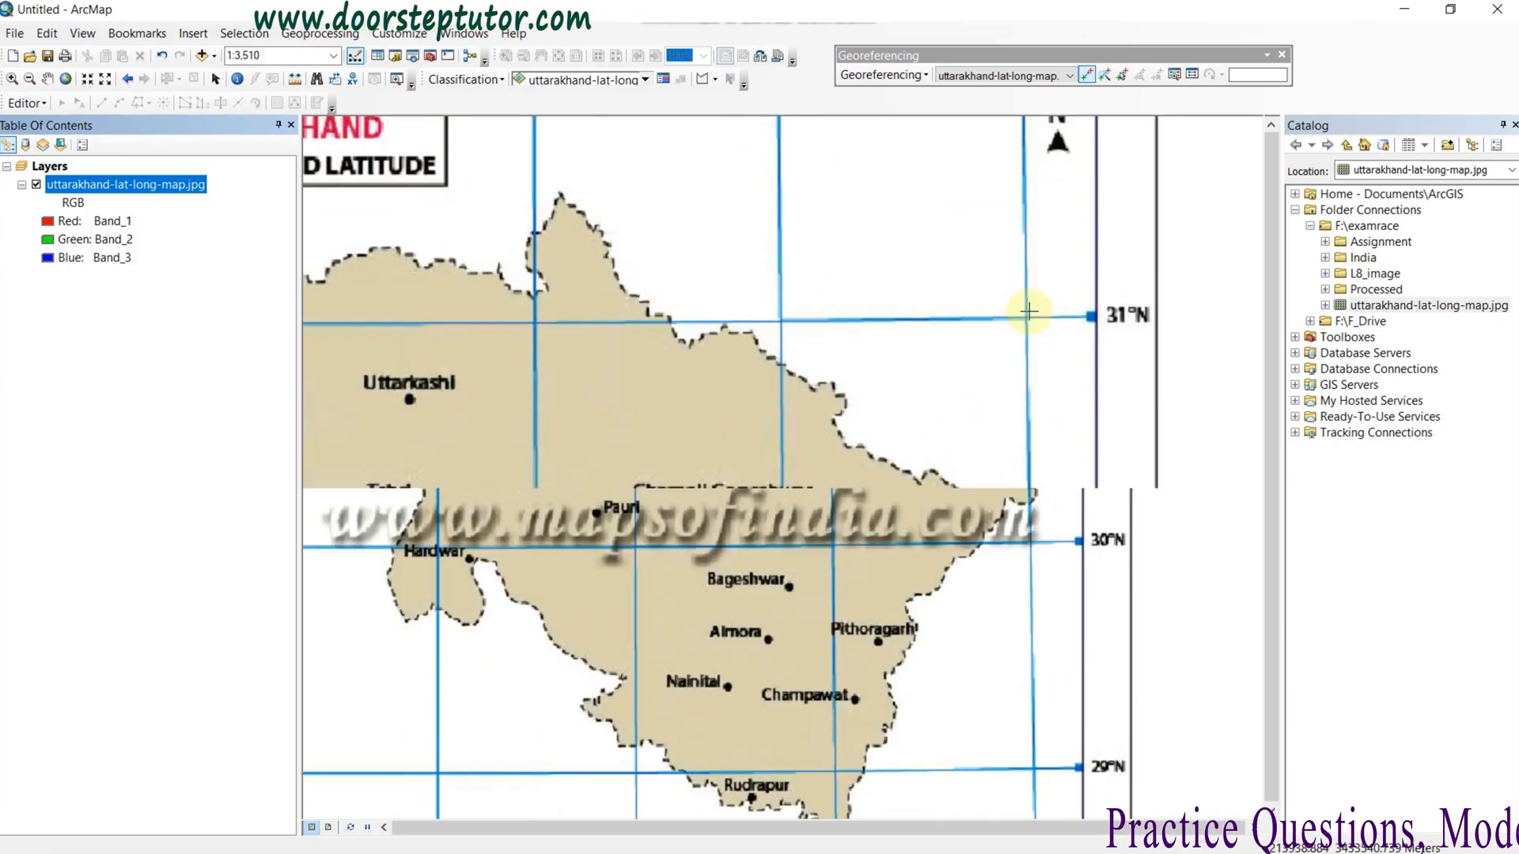
pyautogui.scroll(3, 1031, 313)
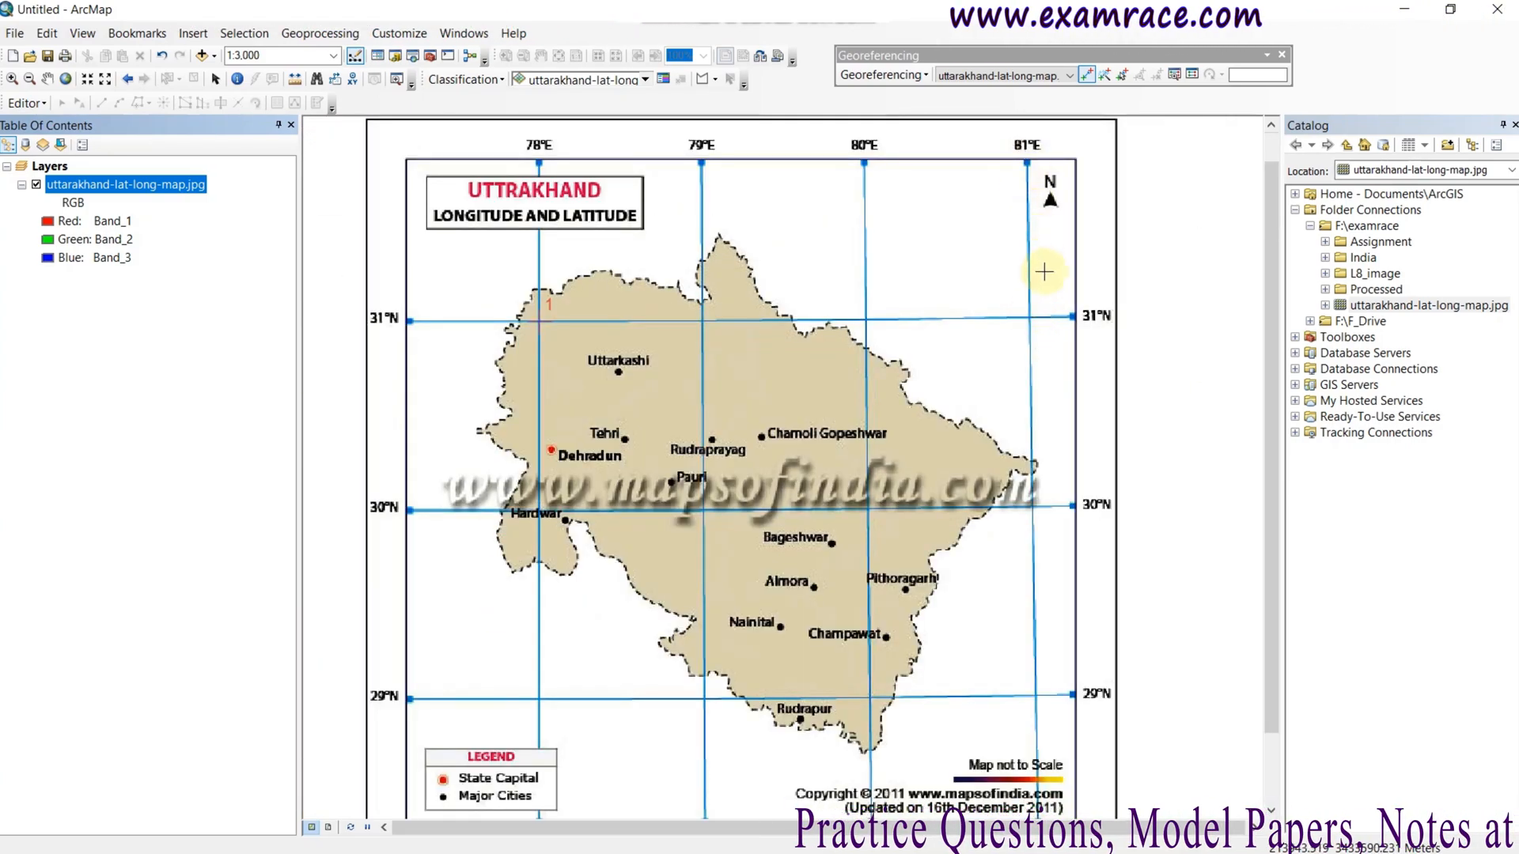
pyautogui.scroll(-1, 1037, 313)
pyautogui.scroll(-4, 1036, 314)
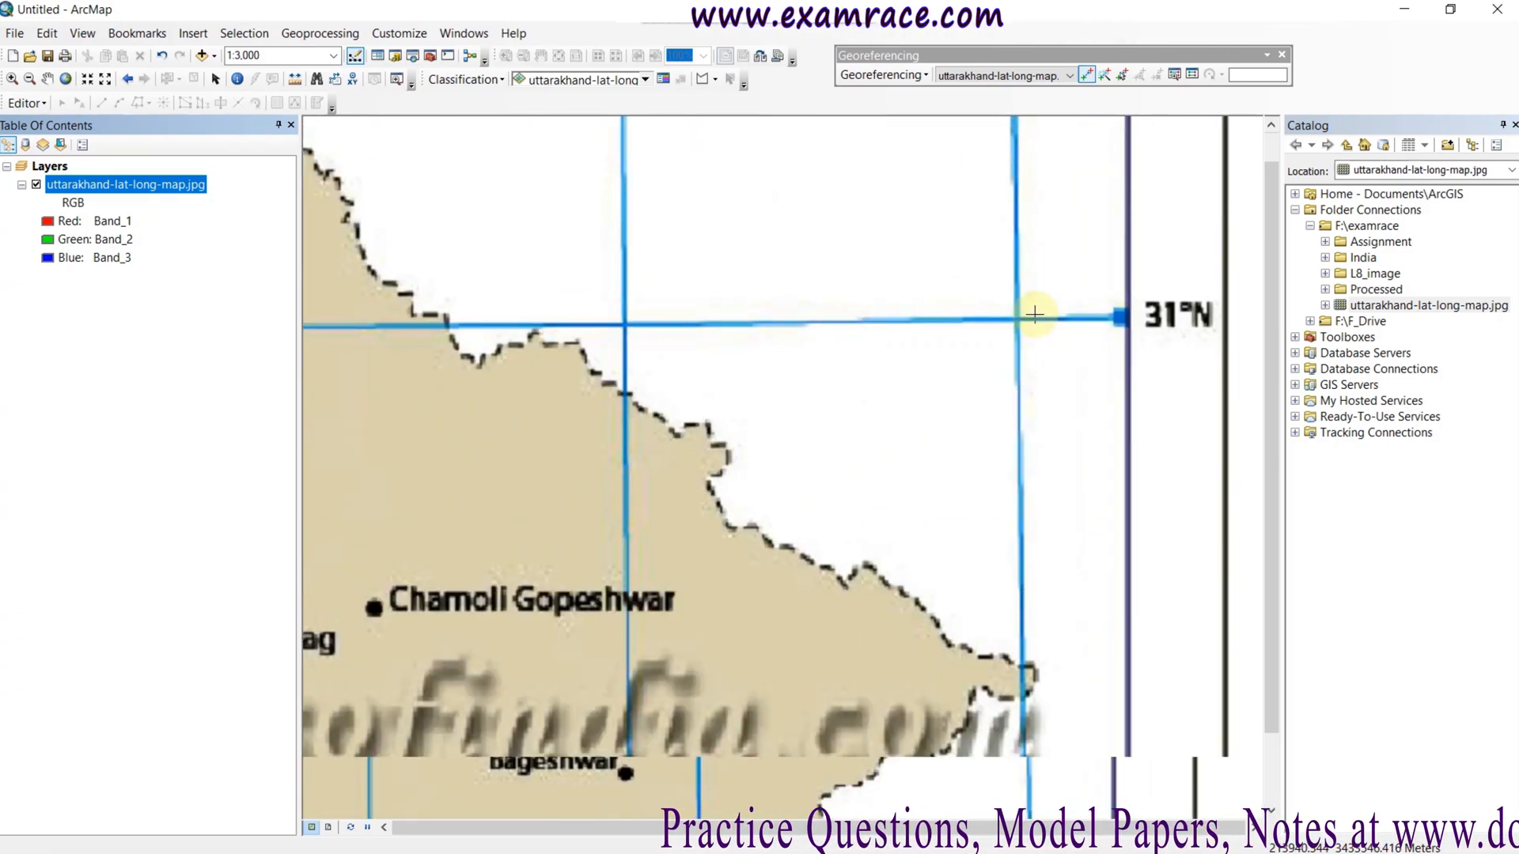
pyautogui.scroll(-4, 1029, 314)
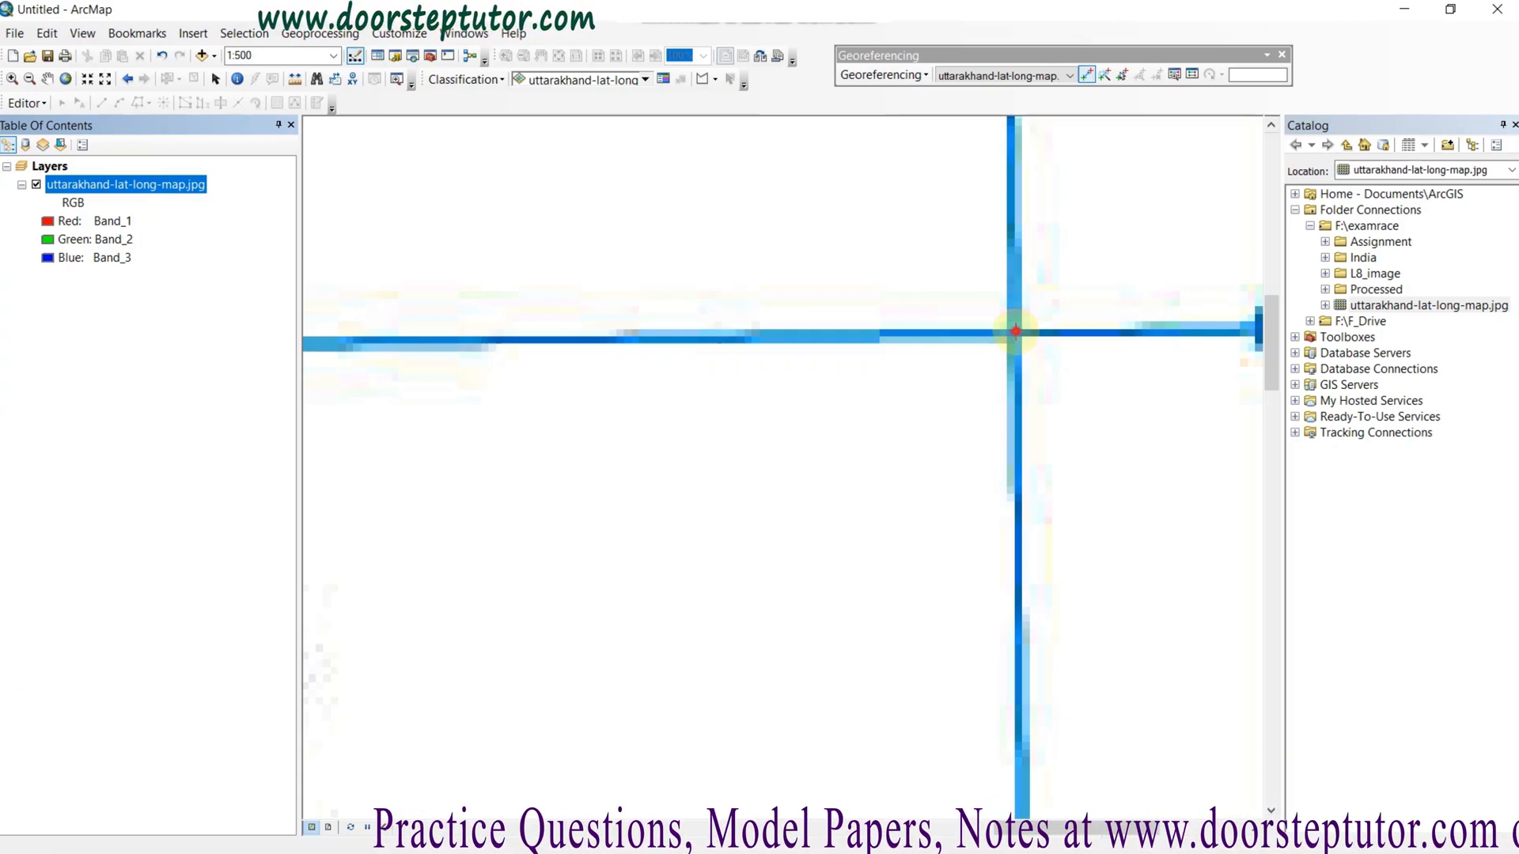
pyautogui.click(1013, 327)
# Step: Enter the second control point's DMS coordinates as longitude 81° 0' 0" East and latitude 31° 0' 0" North
pyautogui.rightClick(1015, 332)
pyautogui.click(1028, 363)
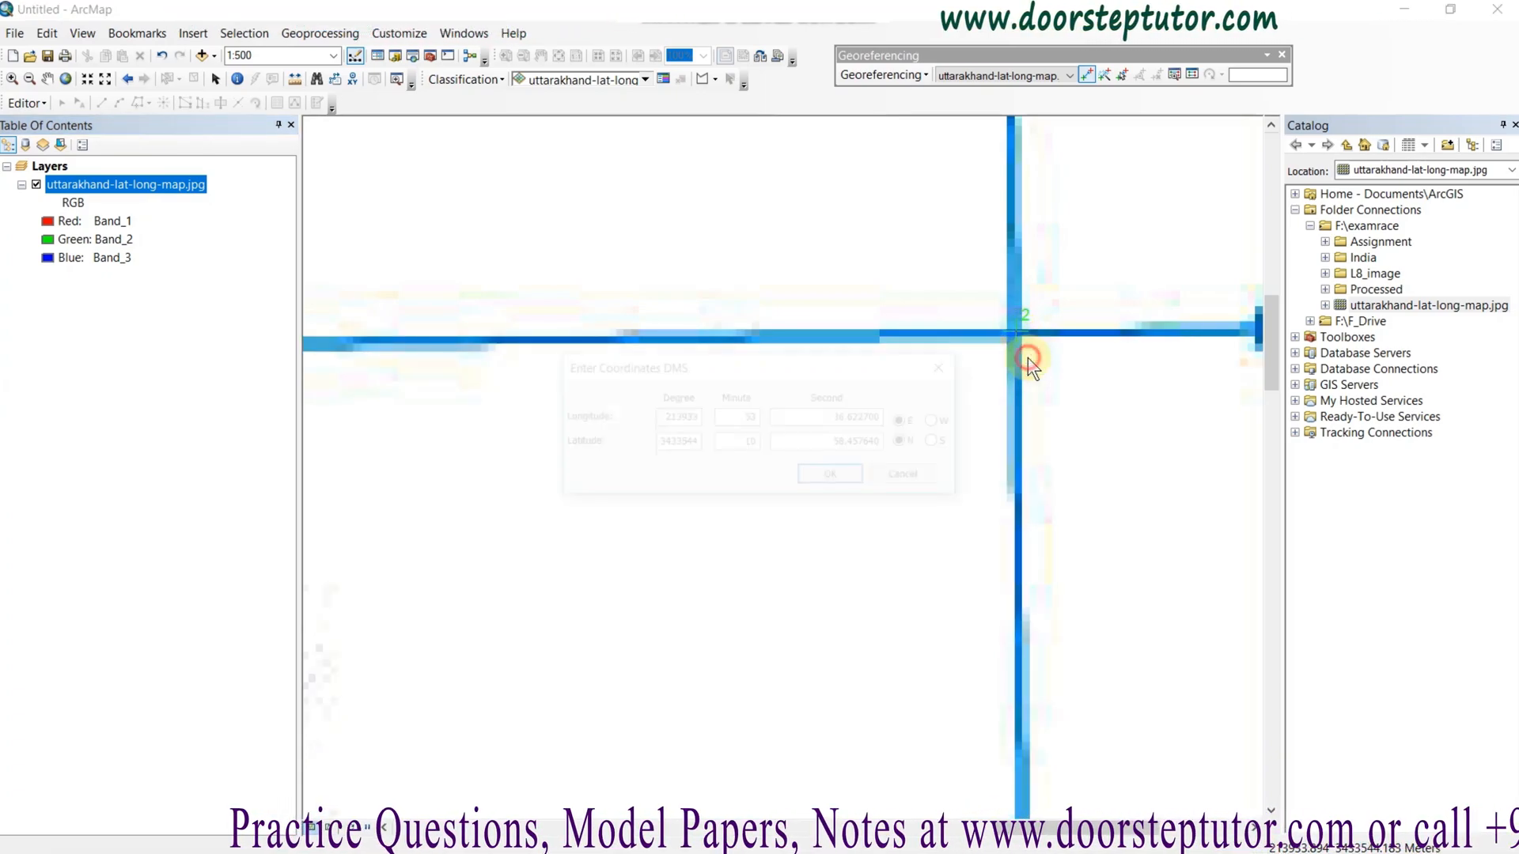
pyautogui.moveTo(667, 418); pyautogui.dragTo(709, 421)
pyautogui.write('81')
pyautogui.press('Tab')
pyautogui.write('0')
pyautogui.press('Tab')
pyautogui.press('Tab')
pyautogui.press('Tab')
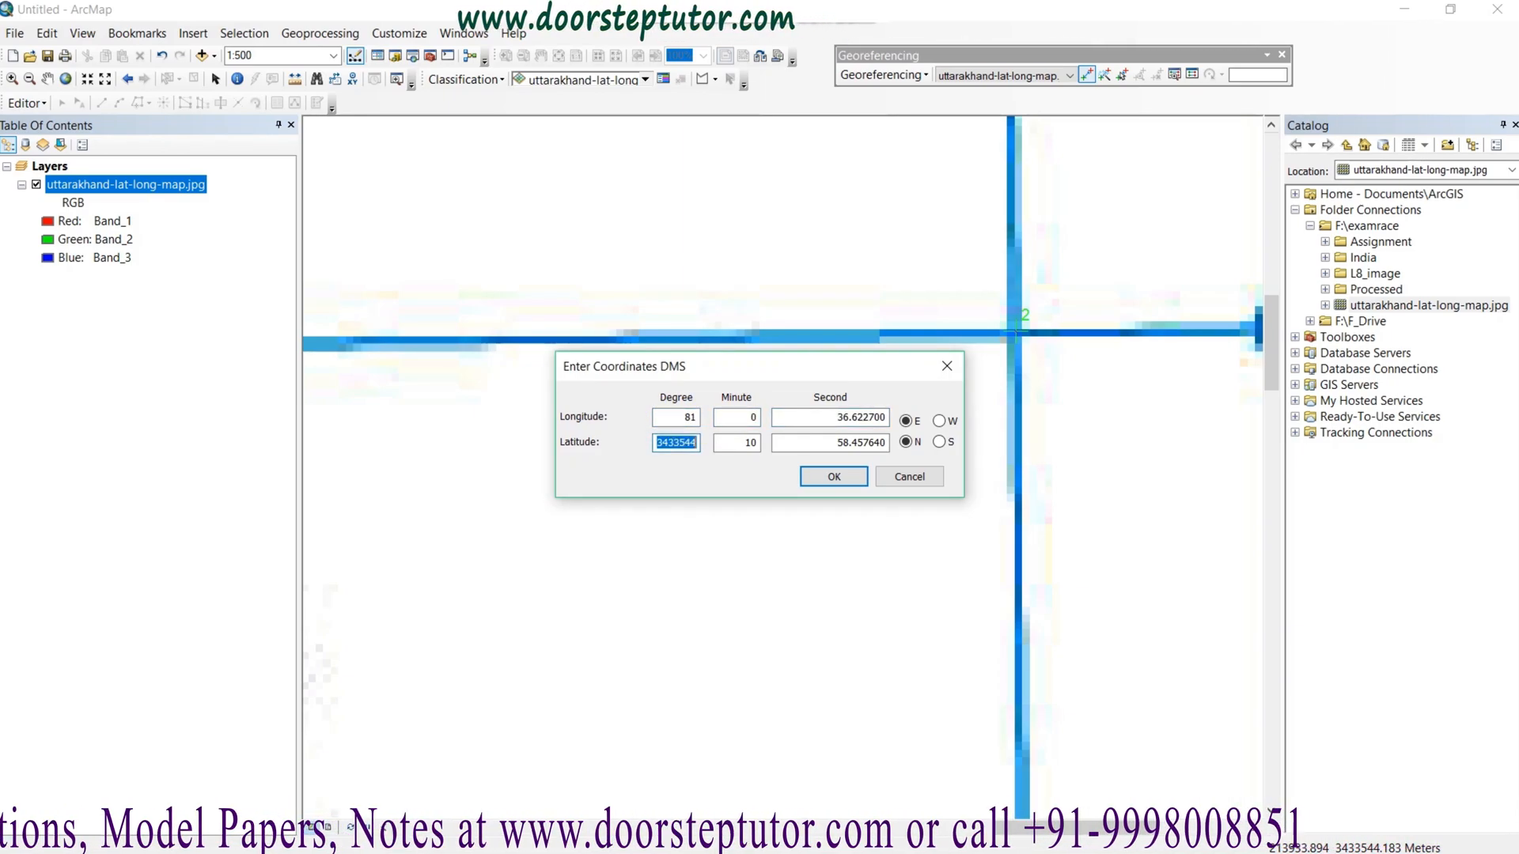
pyautogui.moveTo(830, 413); pyautogui.dragTo(891, 417)
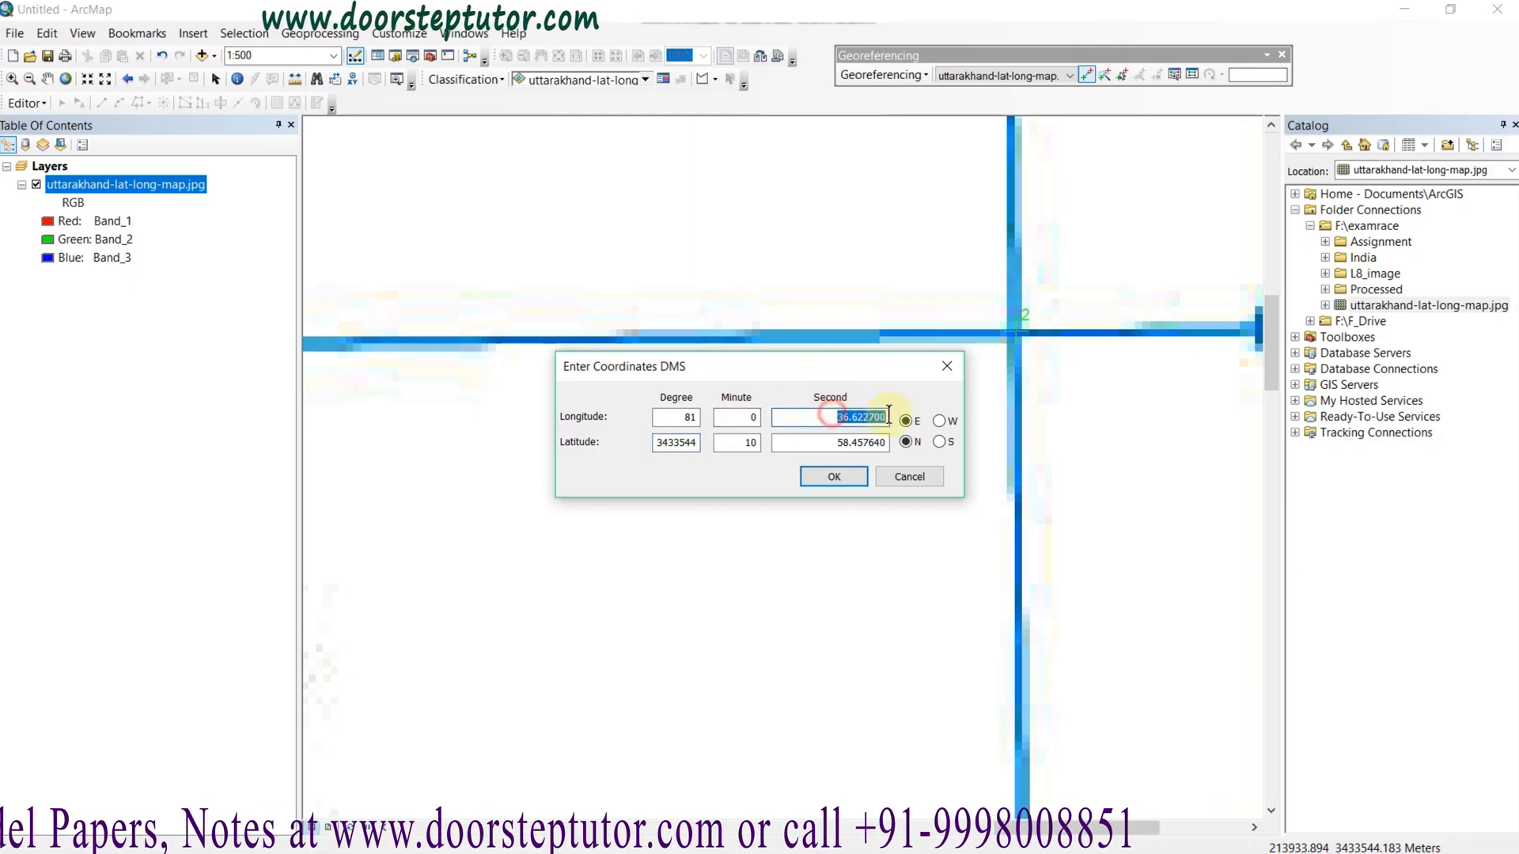
pyautogui.write('0')
pyautogui.doubleClick(661, 442)
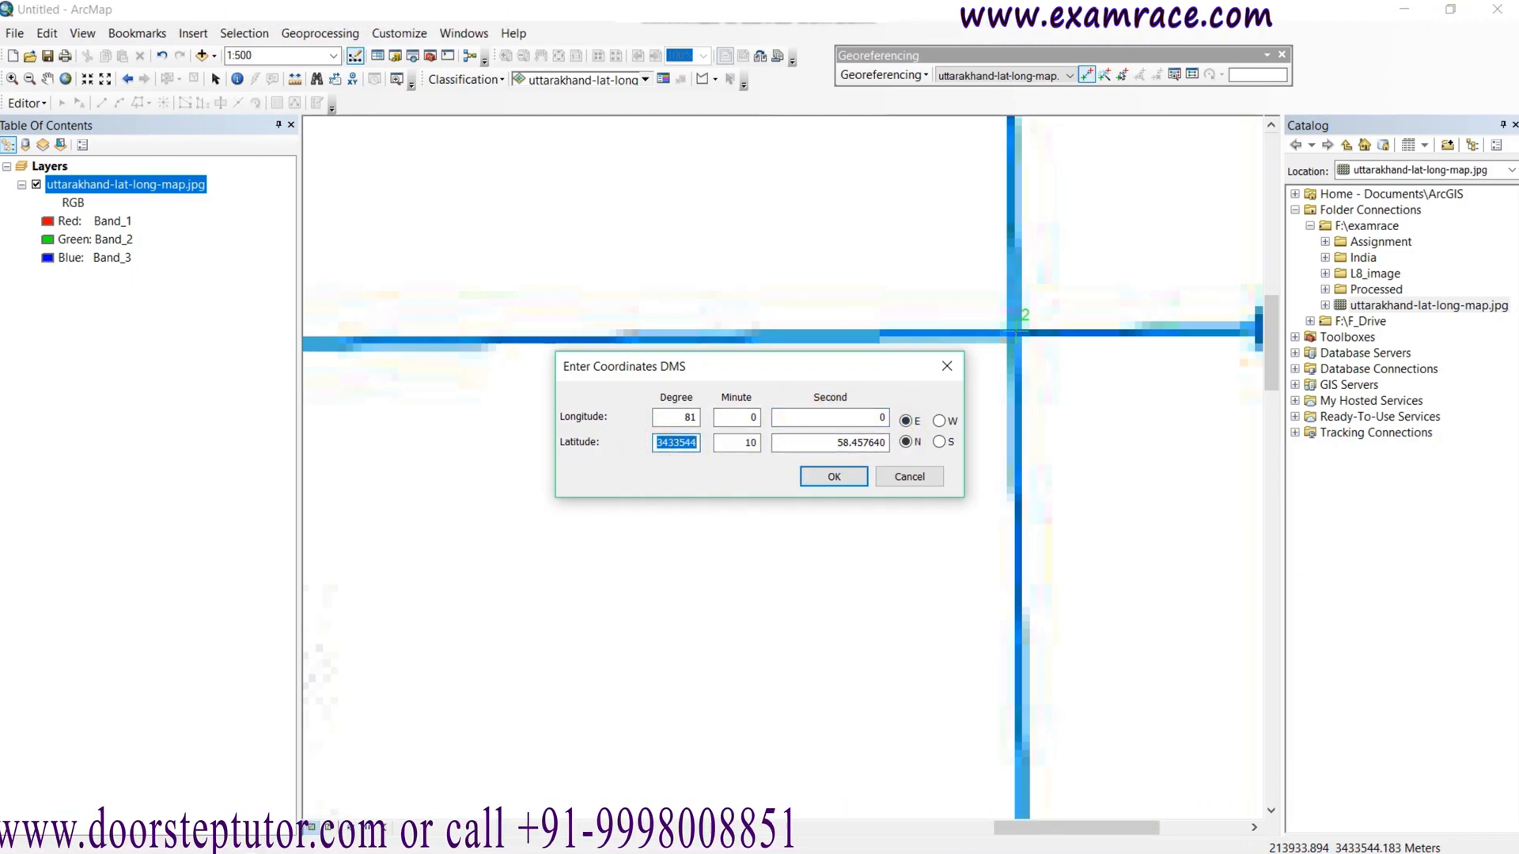
pyautogui.press('Tab')
pyautogui.write('0')
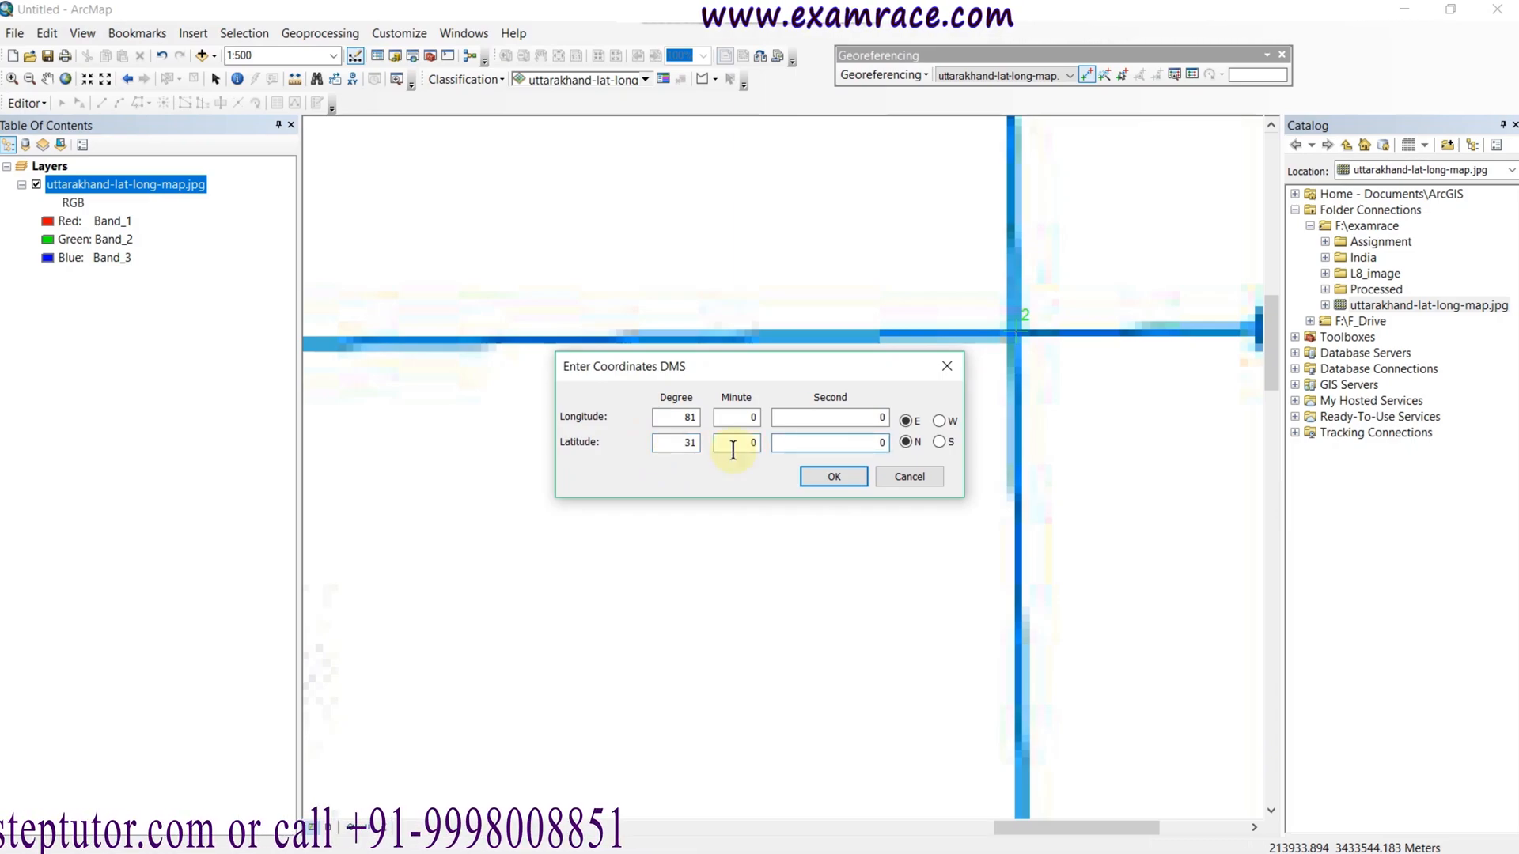
pyautogui.click(833, 476)
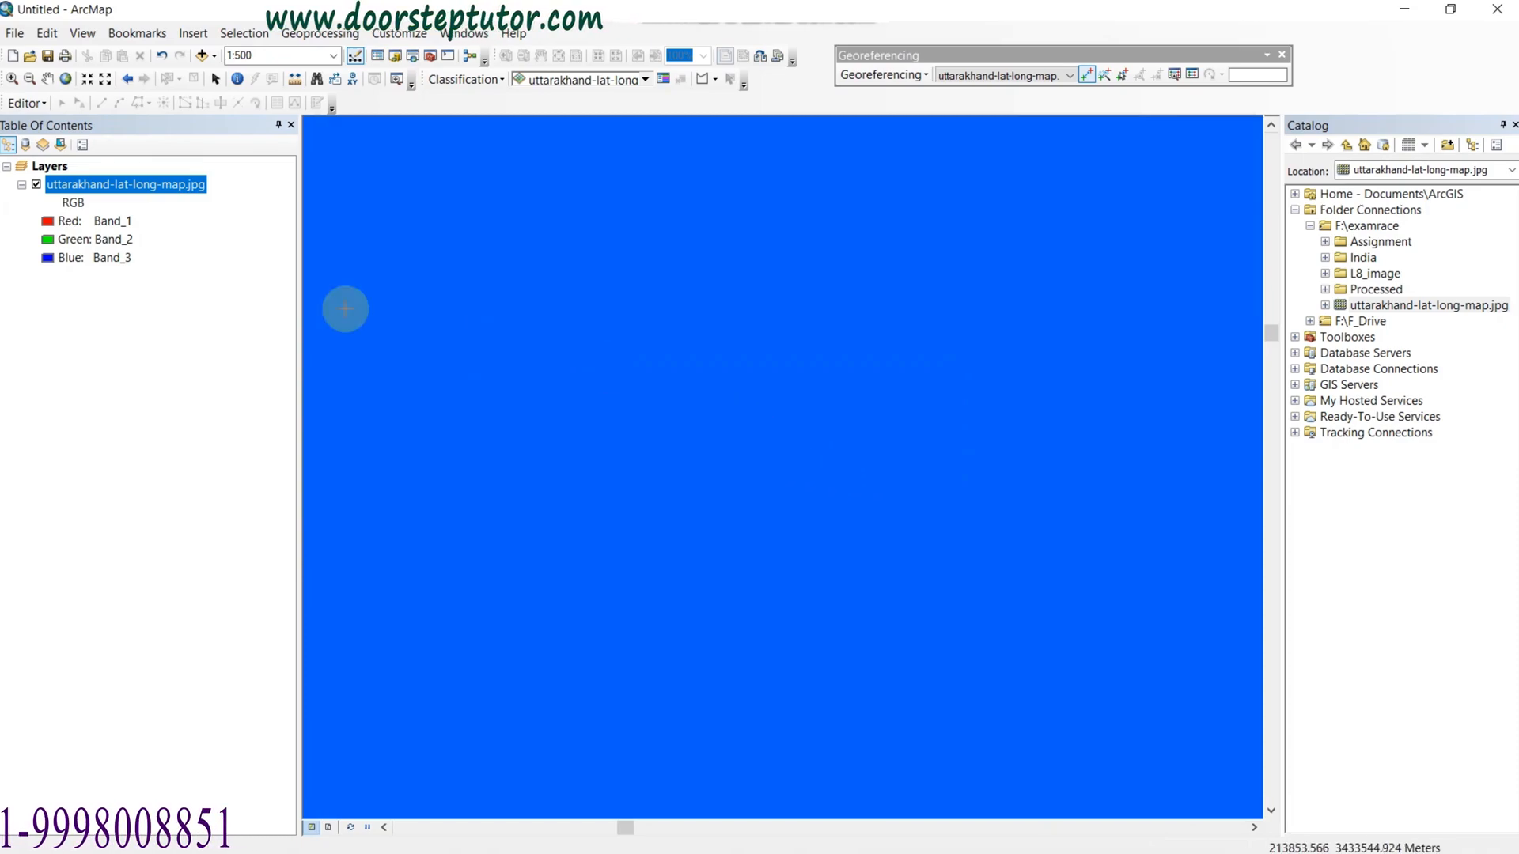
# Step: Place the third control point exactly where the 81°E meridian crosses the 29°N parallel
pyautogui.rightClick(165, 185)
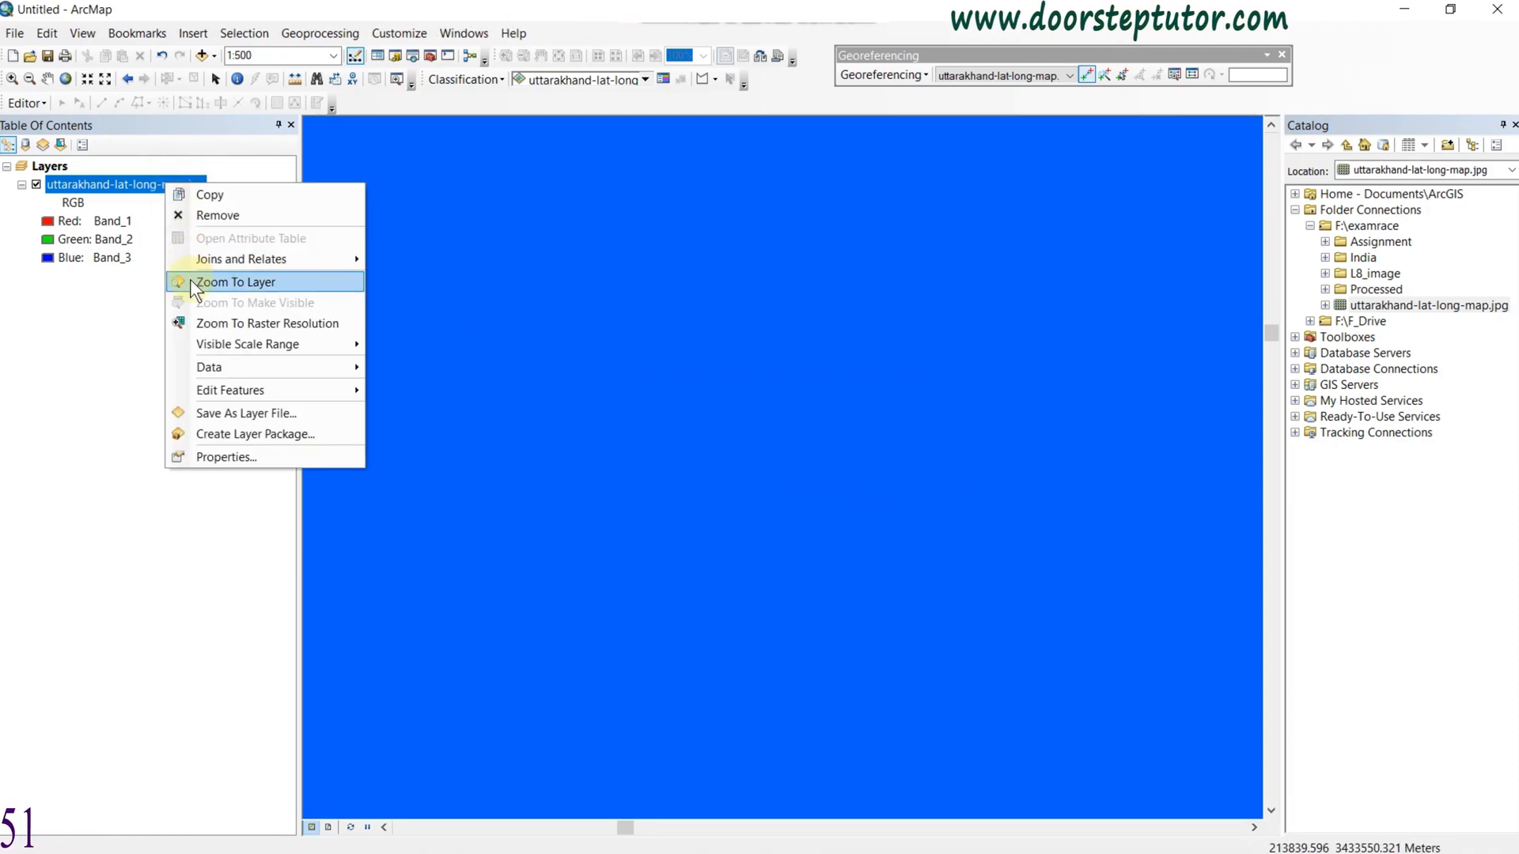
pyautogui.click(193, 284)
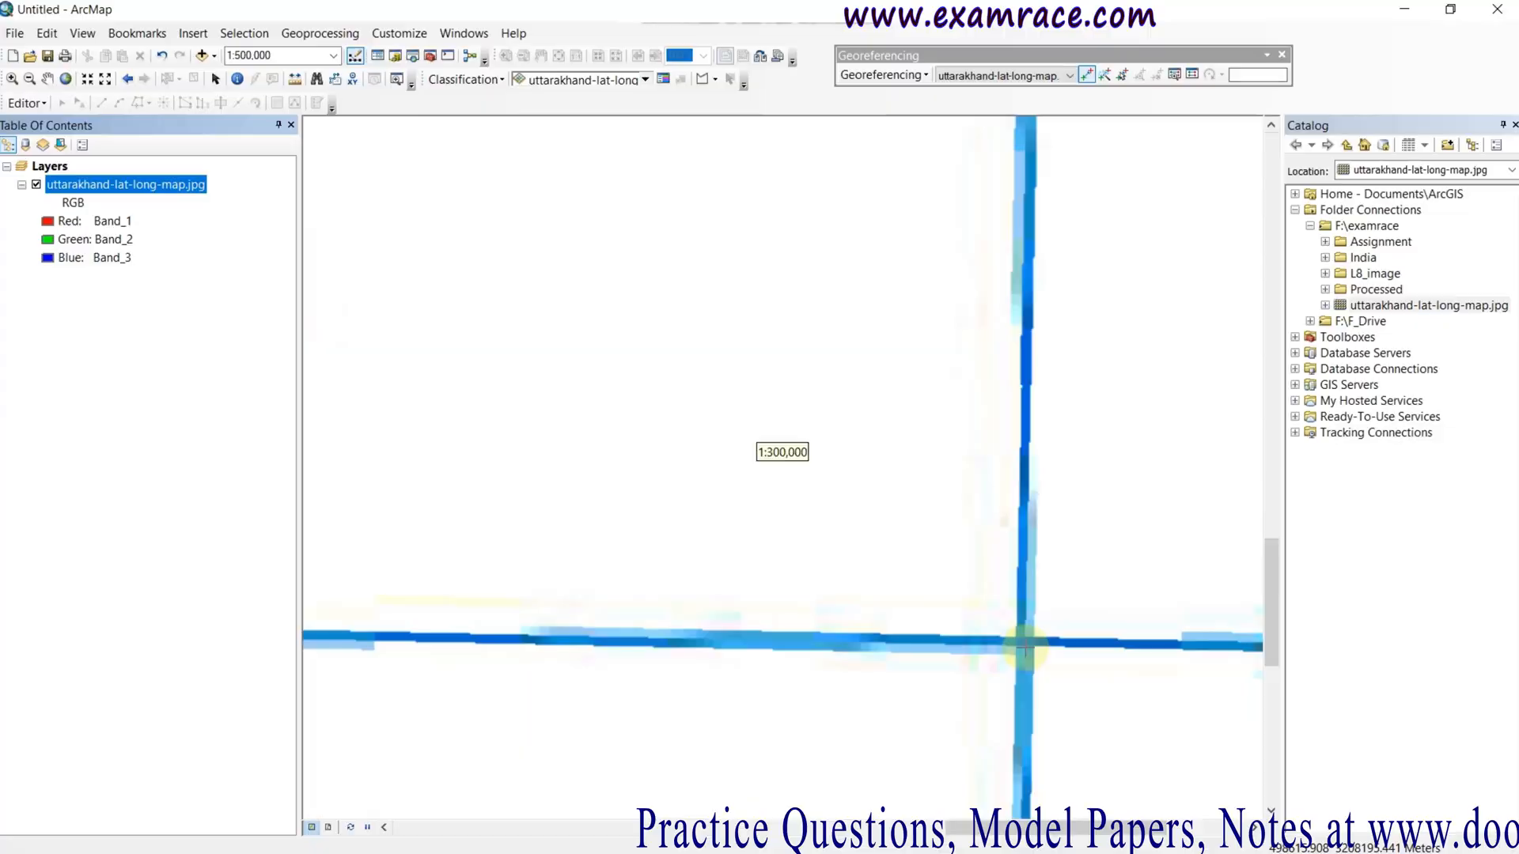
pyautogui.scroll(-4, 1025, 649)
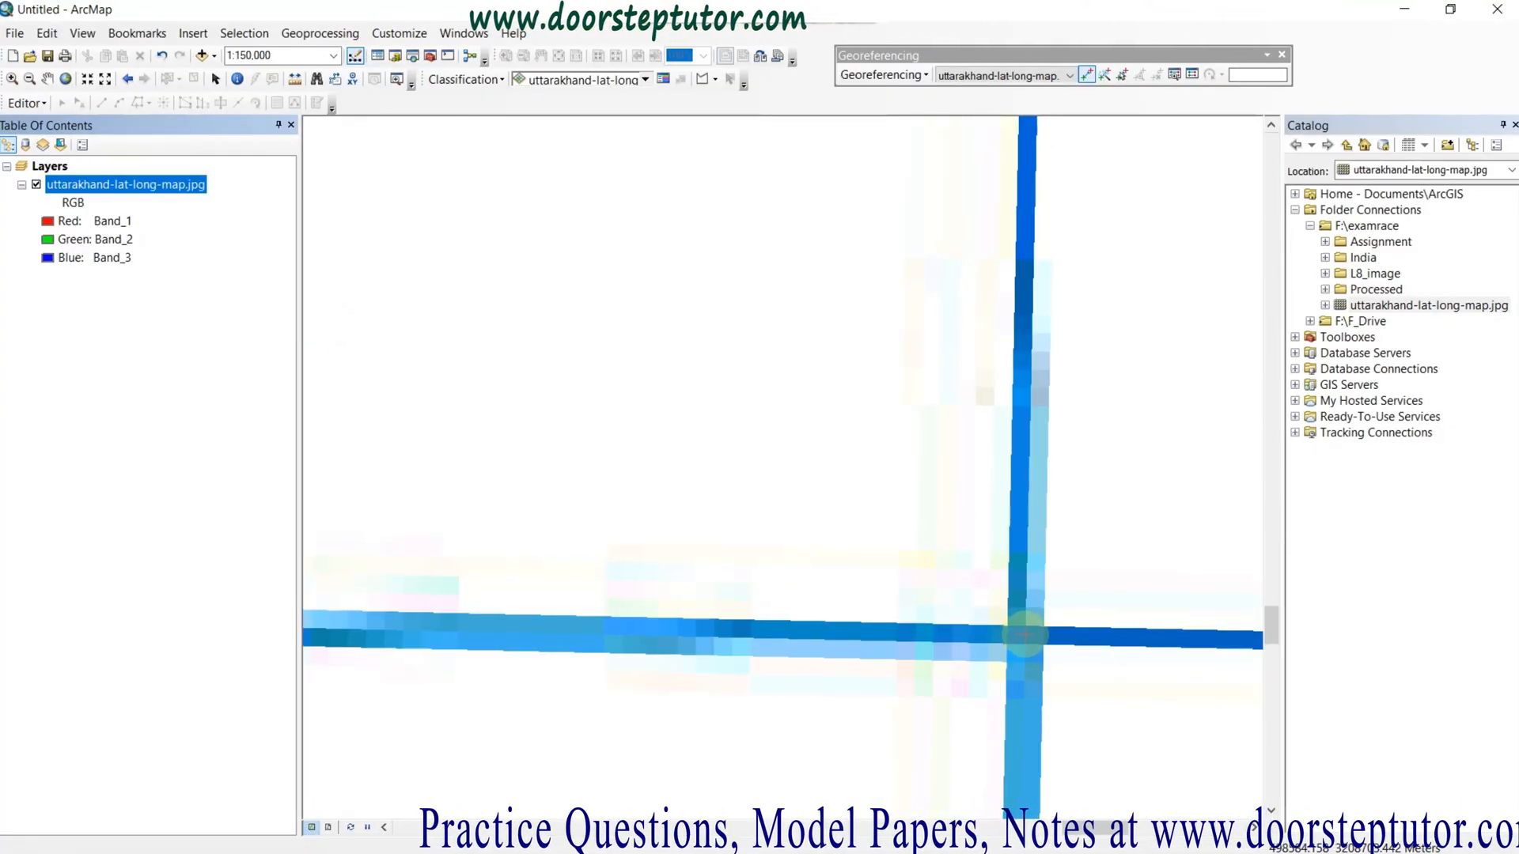
pyautogui.click(1025, 634)
# Step: Enter the third control point's DMS coordinates as longitude 81° 0' 0" East and latitude 29° 0' 0" North
pyautogui.rightClick(1025, 634)
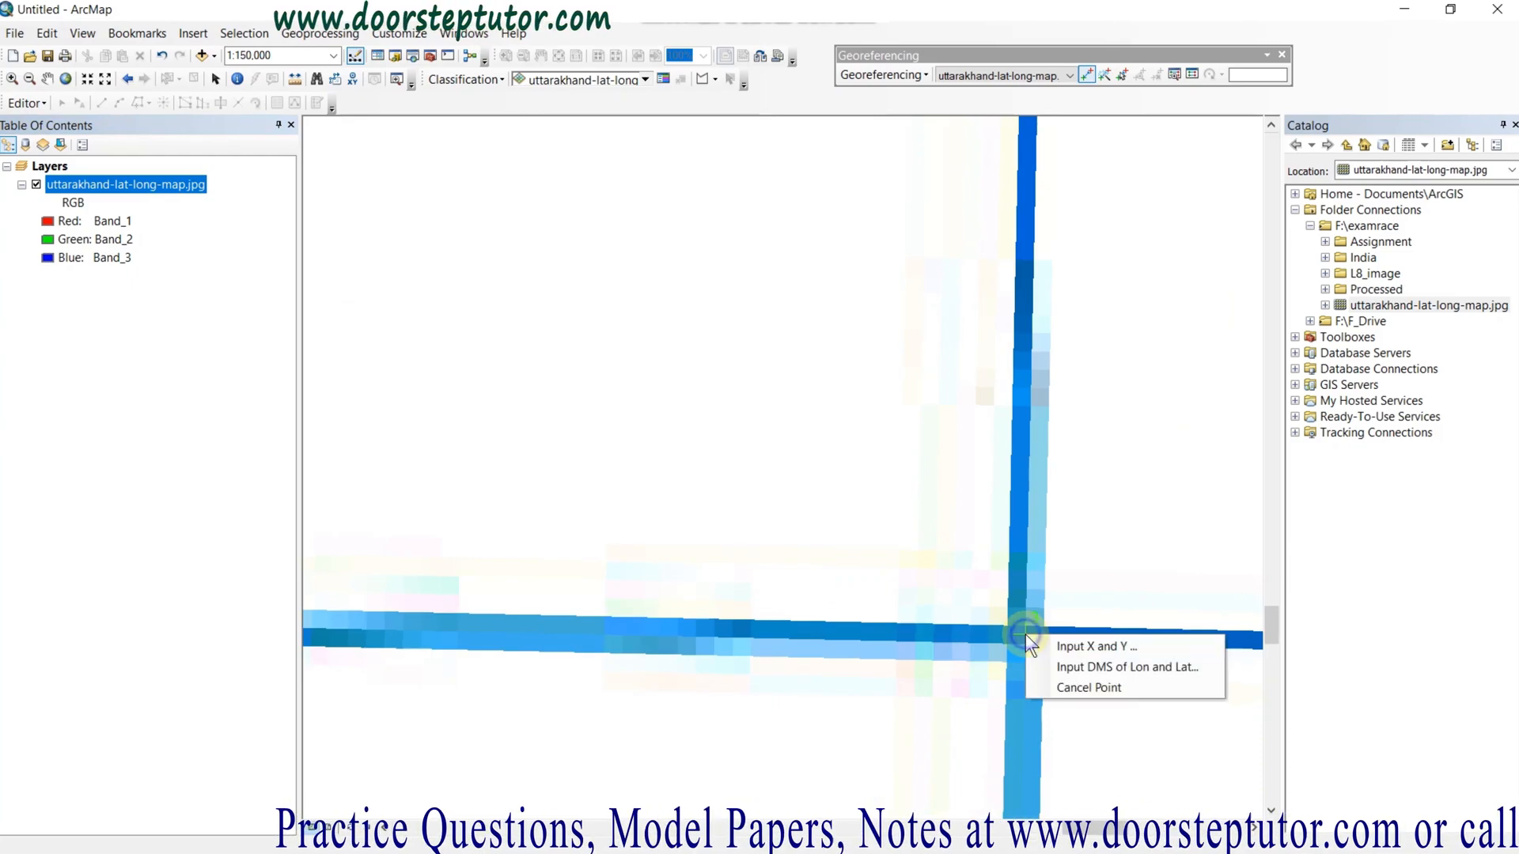
pyautogui.click(1035, 666)
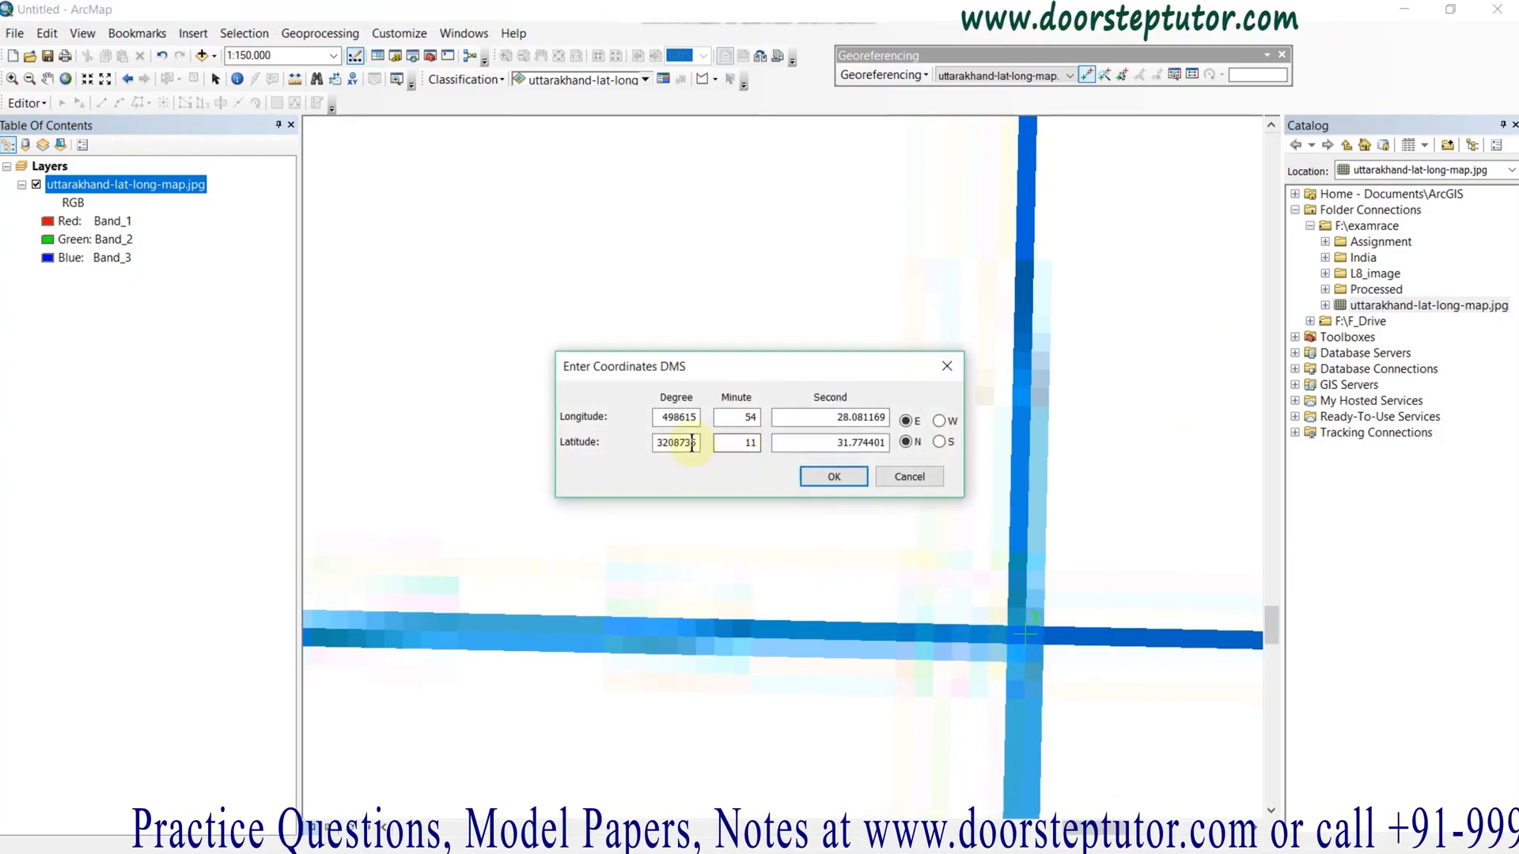
pyautogui.moveTo(660, 418); pyautogui.dragTo(705, 421)
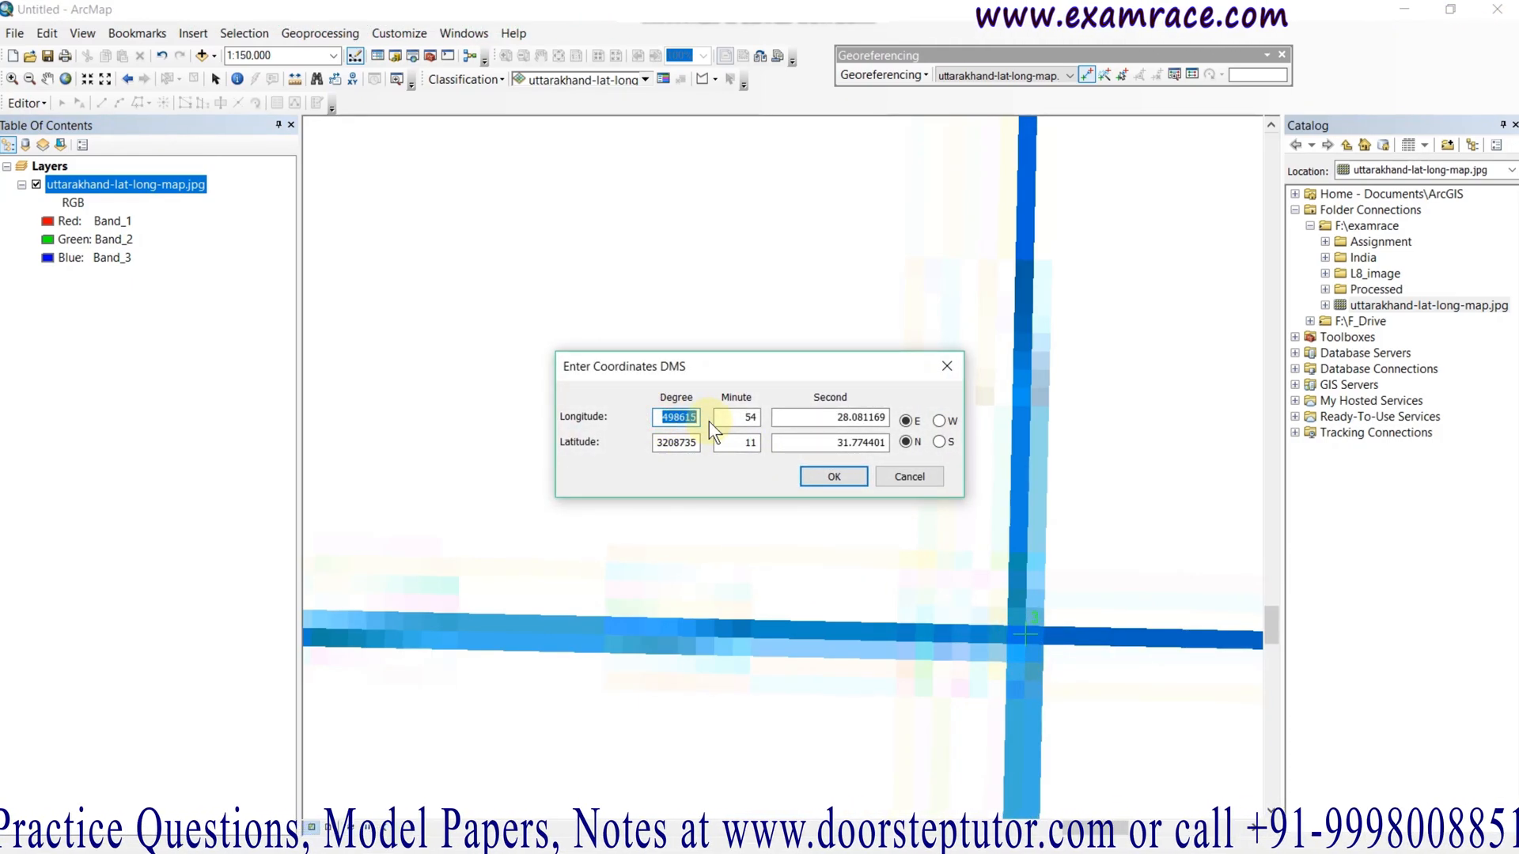
pyautogui.write('81')
pyautogui.press('Tab')
pyautogui.write('0')
pyautogui.press('Tab')
pyautogui.write('0')
pyautogui.click(663, 446)
pyautogui.moveTo(663, 446); pyautogui.dragTo(701, 446)
pyautogui.write('29')
pyautogui.press('Tab')
pyautogui.write('0')
pyautogui.press('Tab')
pyautogui.press('Tab')
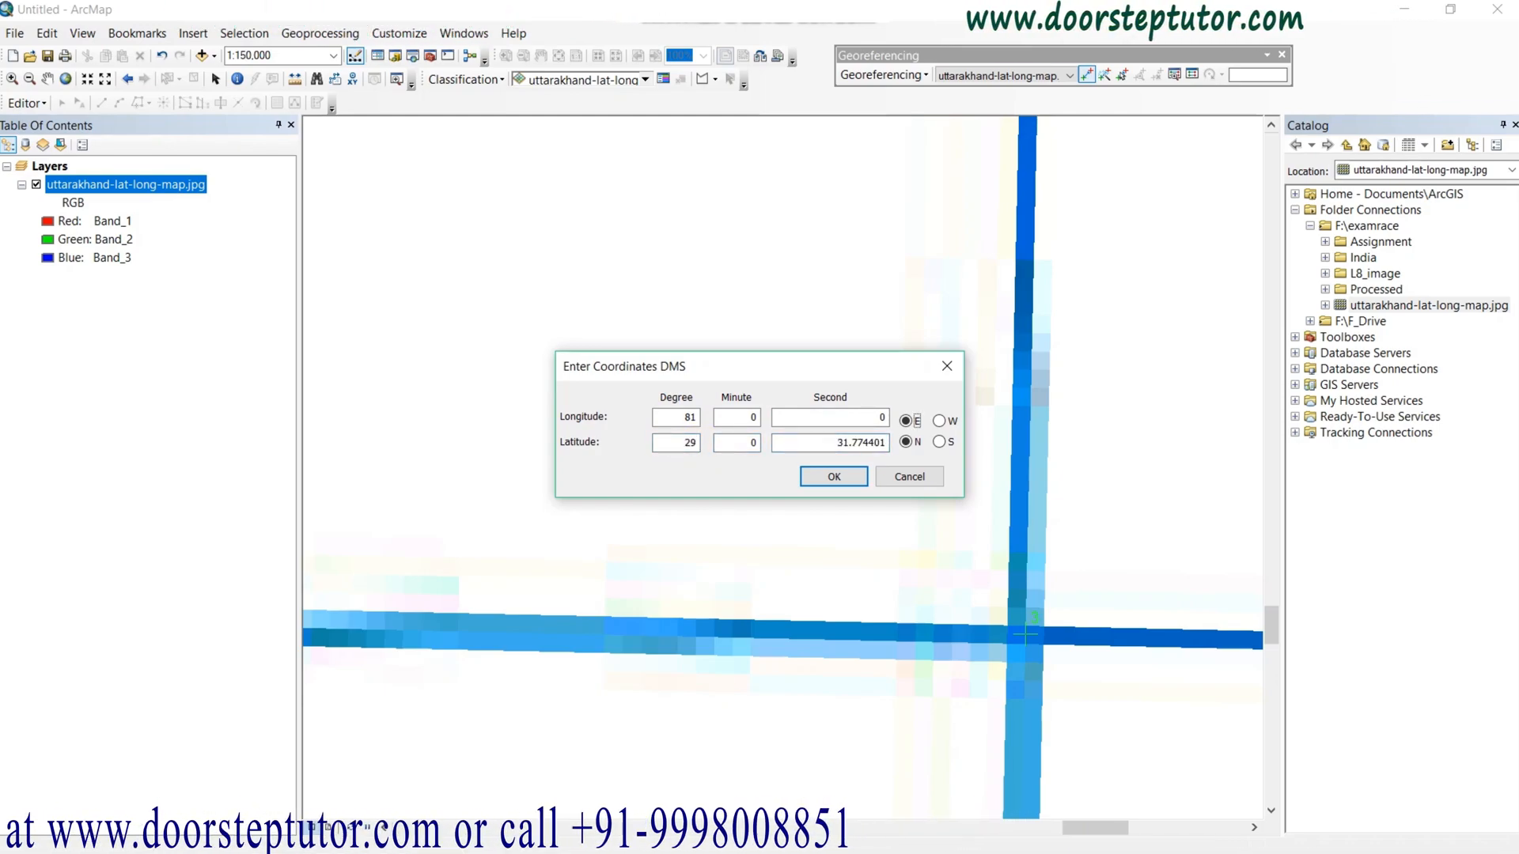
pyautogui.click(670, 486)
pyautogui.hotkey('shift', 'Tab')
pyautogui.write('0')
pyautogui.click(834, 477)
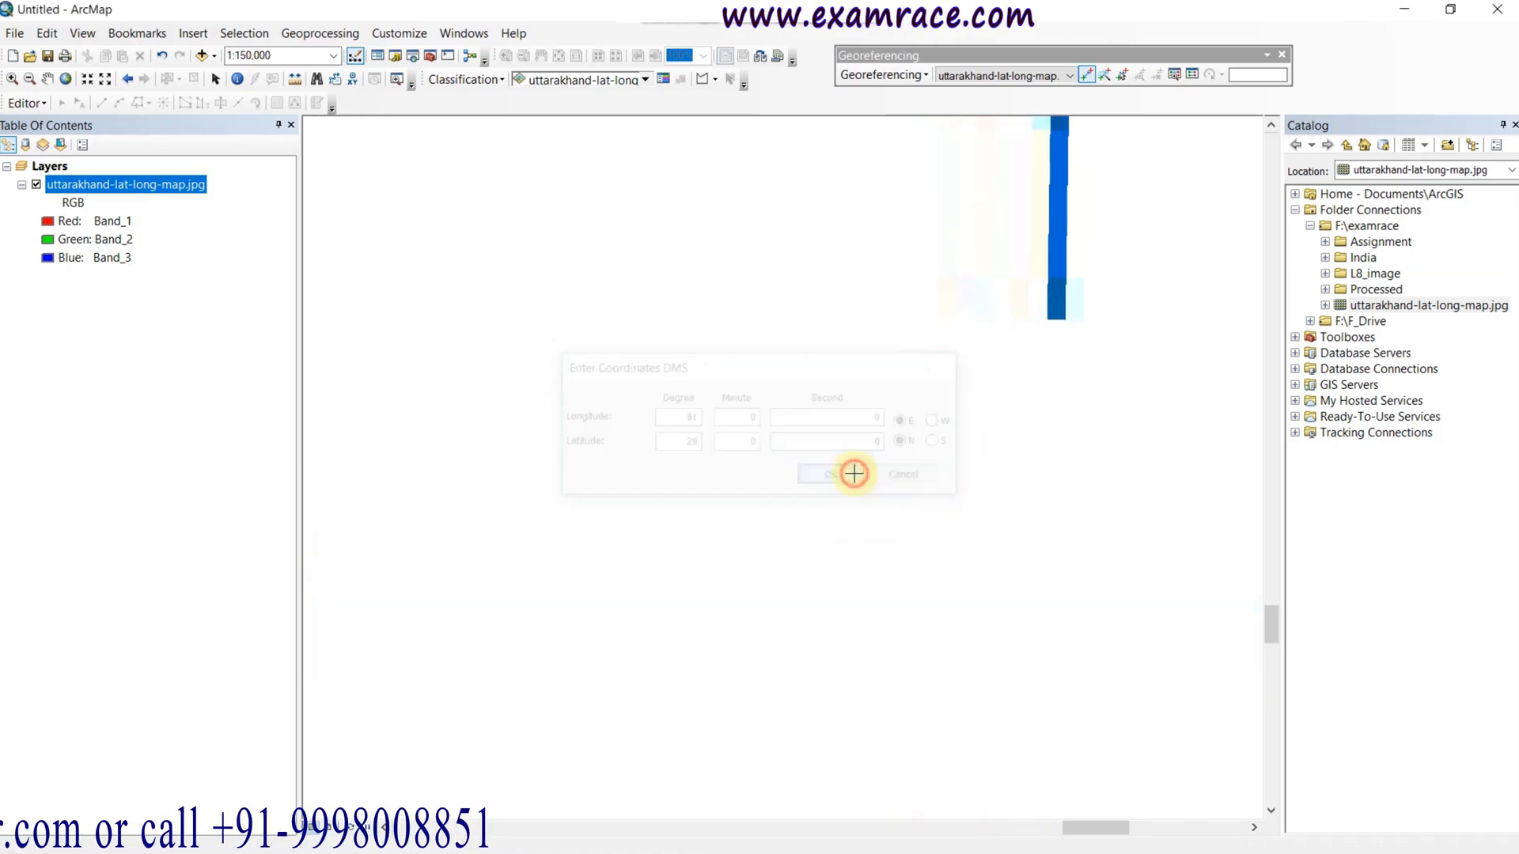
# Step: Examine the whole map with its three control points, and inspect the crossing of the 78°E meridian and 29°N parallel up close
pyautogui.scroll(5, 1018, 464)
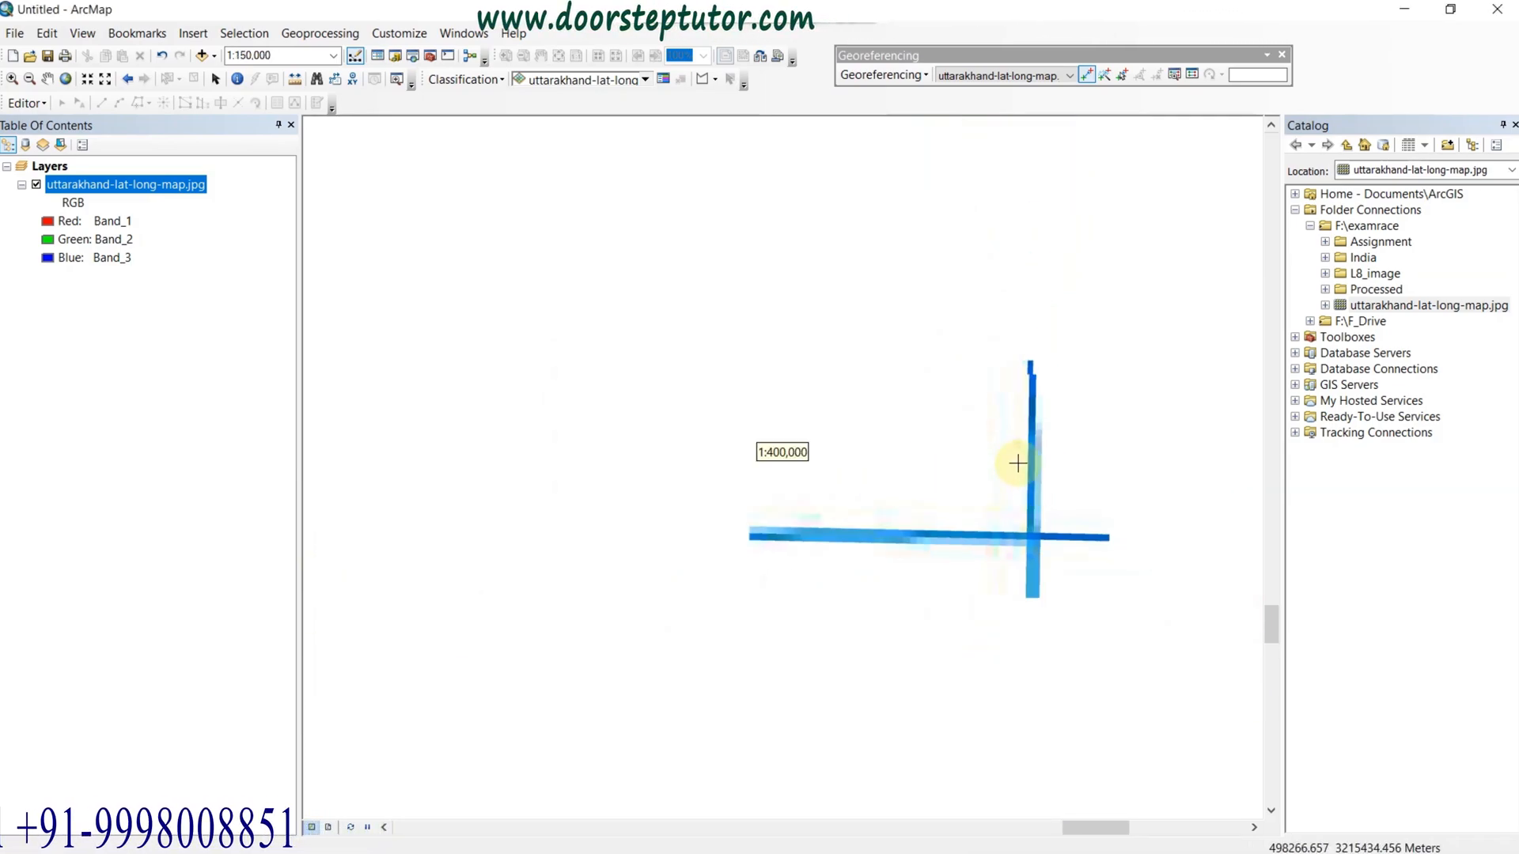
pyautogui.scroll(5, 1018, 459)
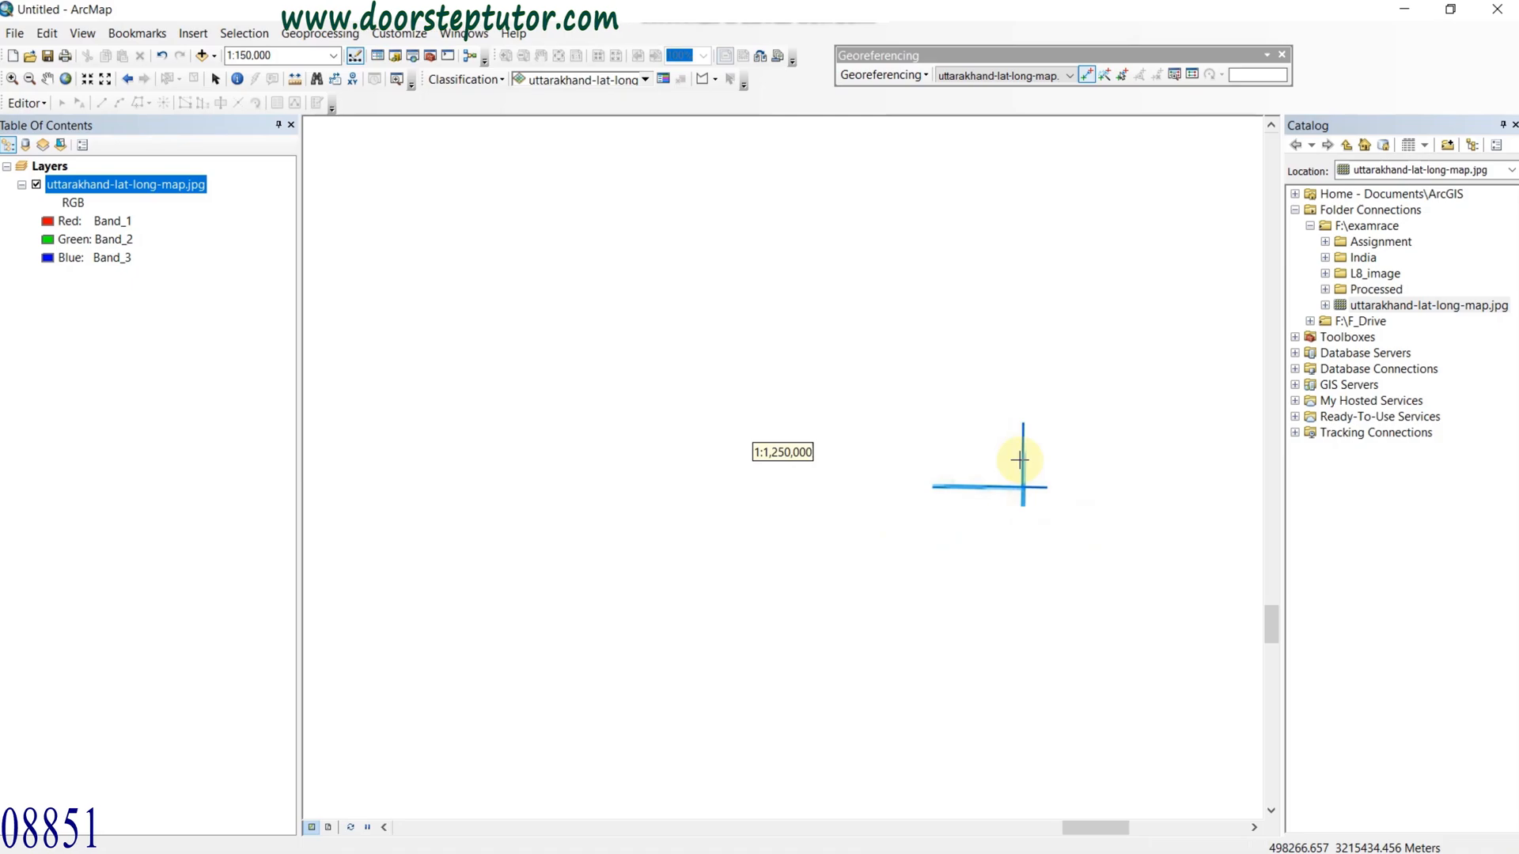
pyautogui.scroll(2, 933, 523)
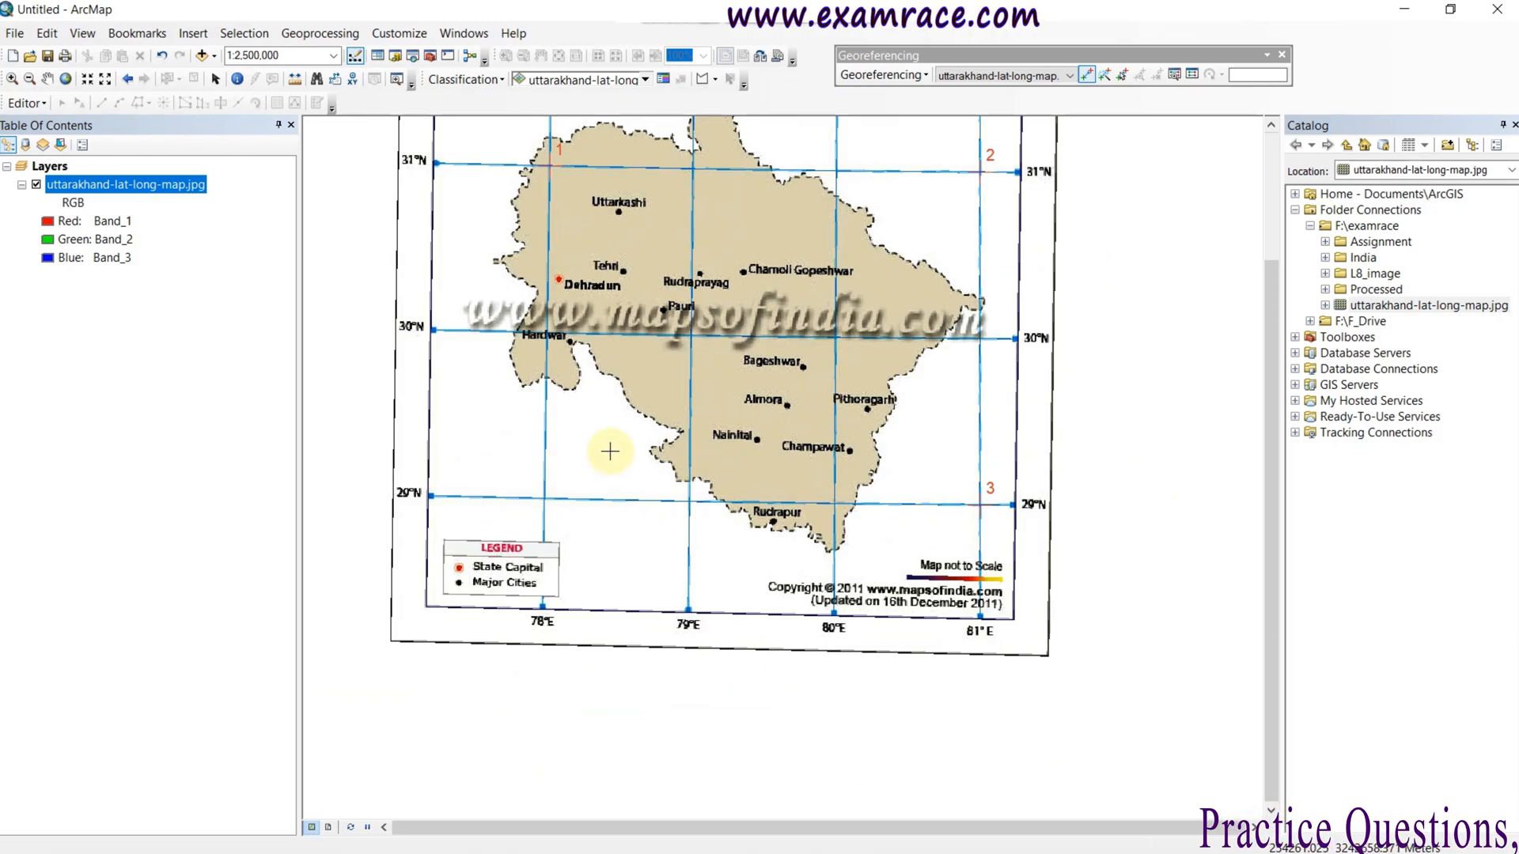
pyautogui.moveTo(613, 458); pyautogui.dragTo(691, 569)
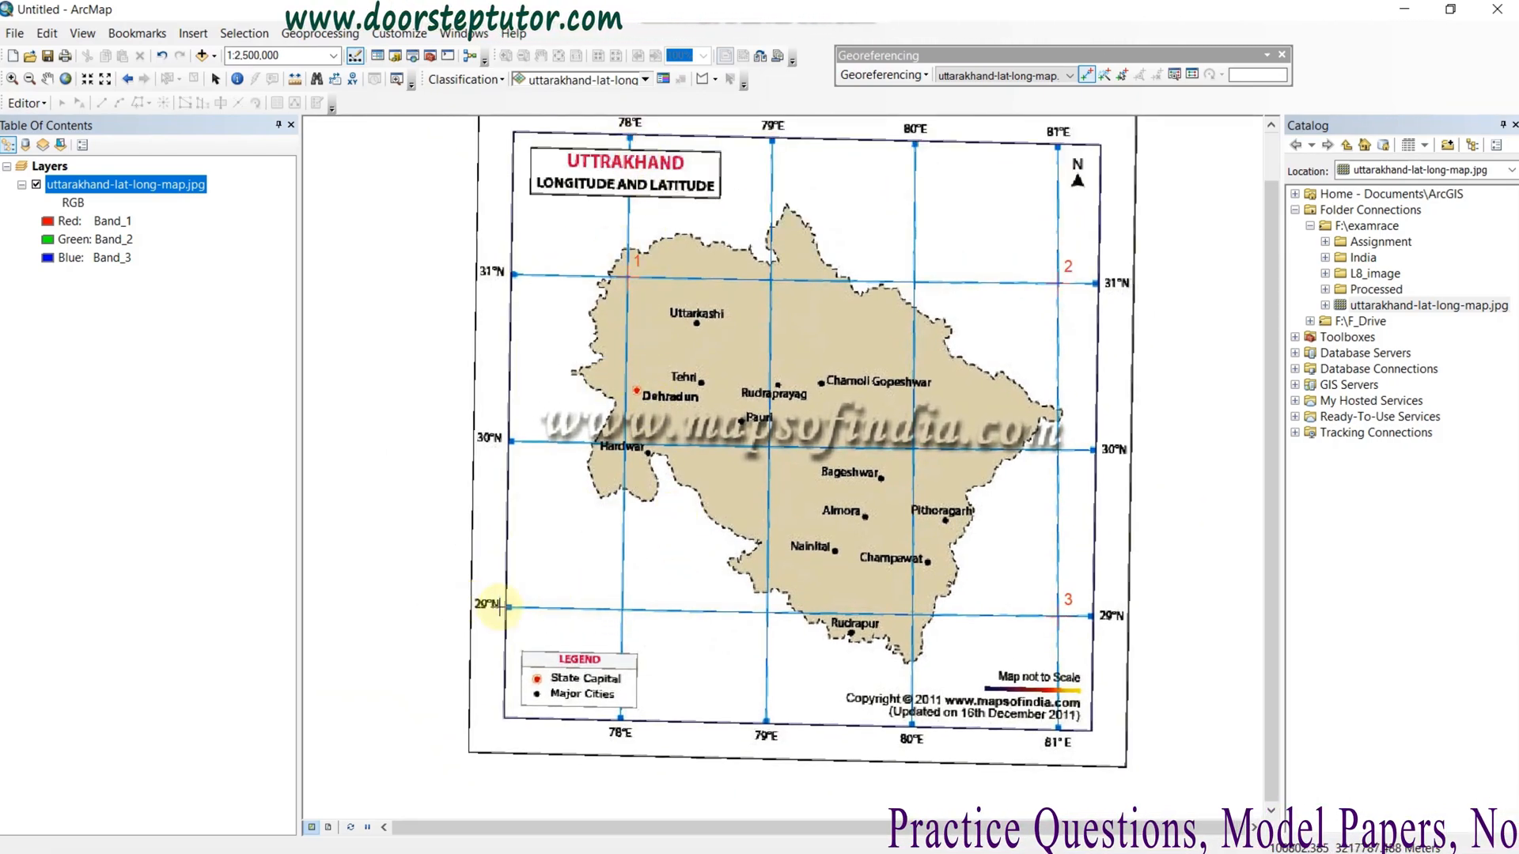
pyautogui.scroll(-2, 617, 615)
pyautogui.scroll(-3, 617, 615)
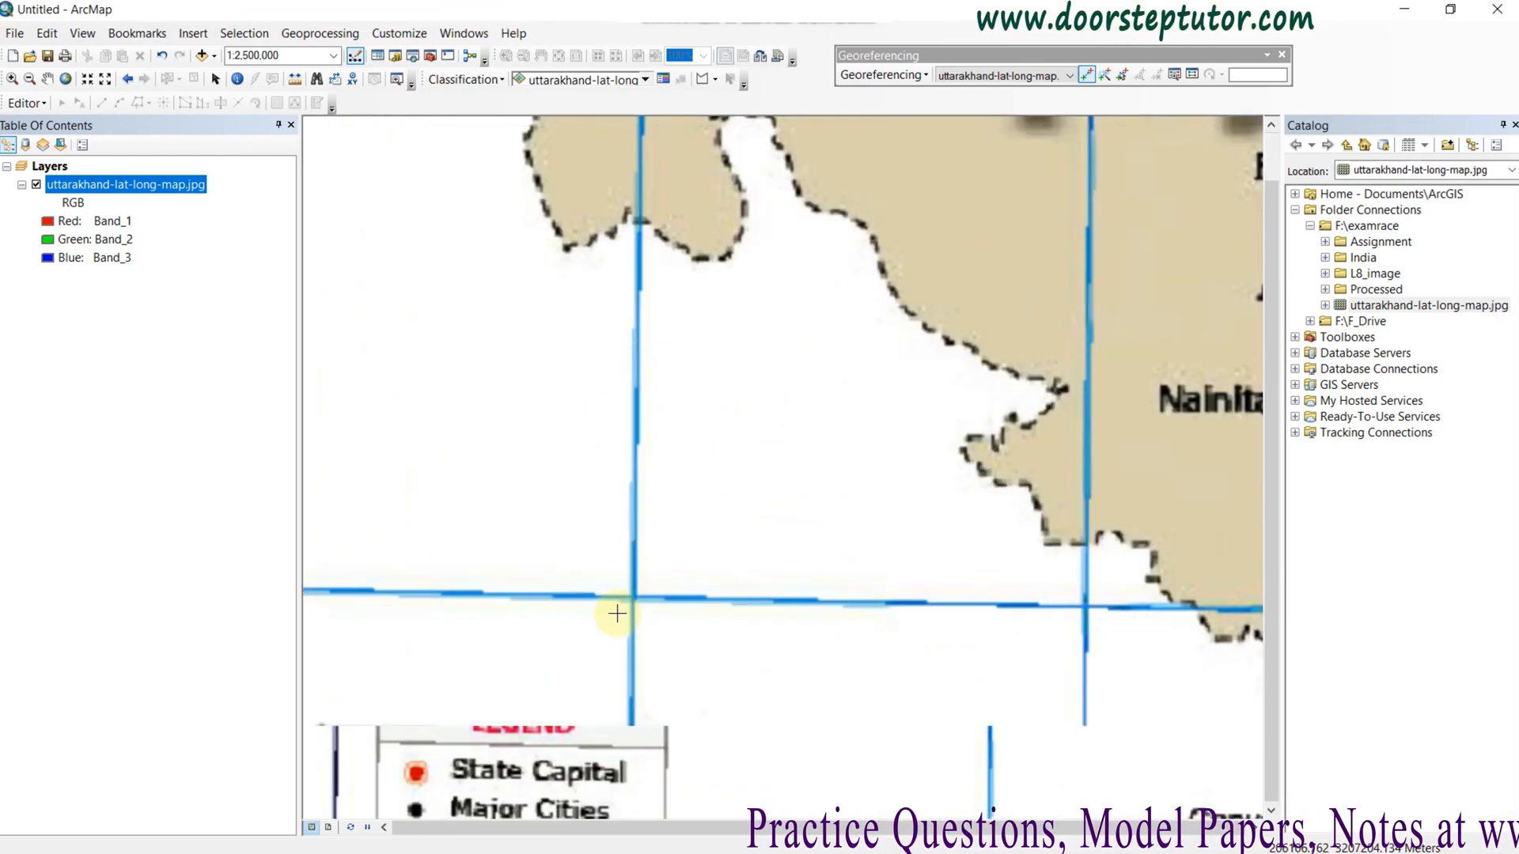
pyautogui.scroll(-2, 623, 608)
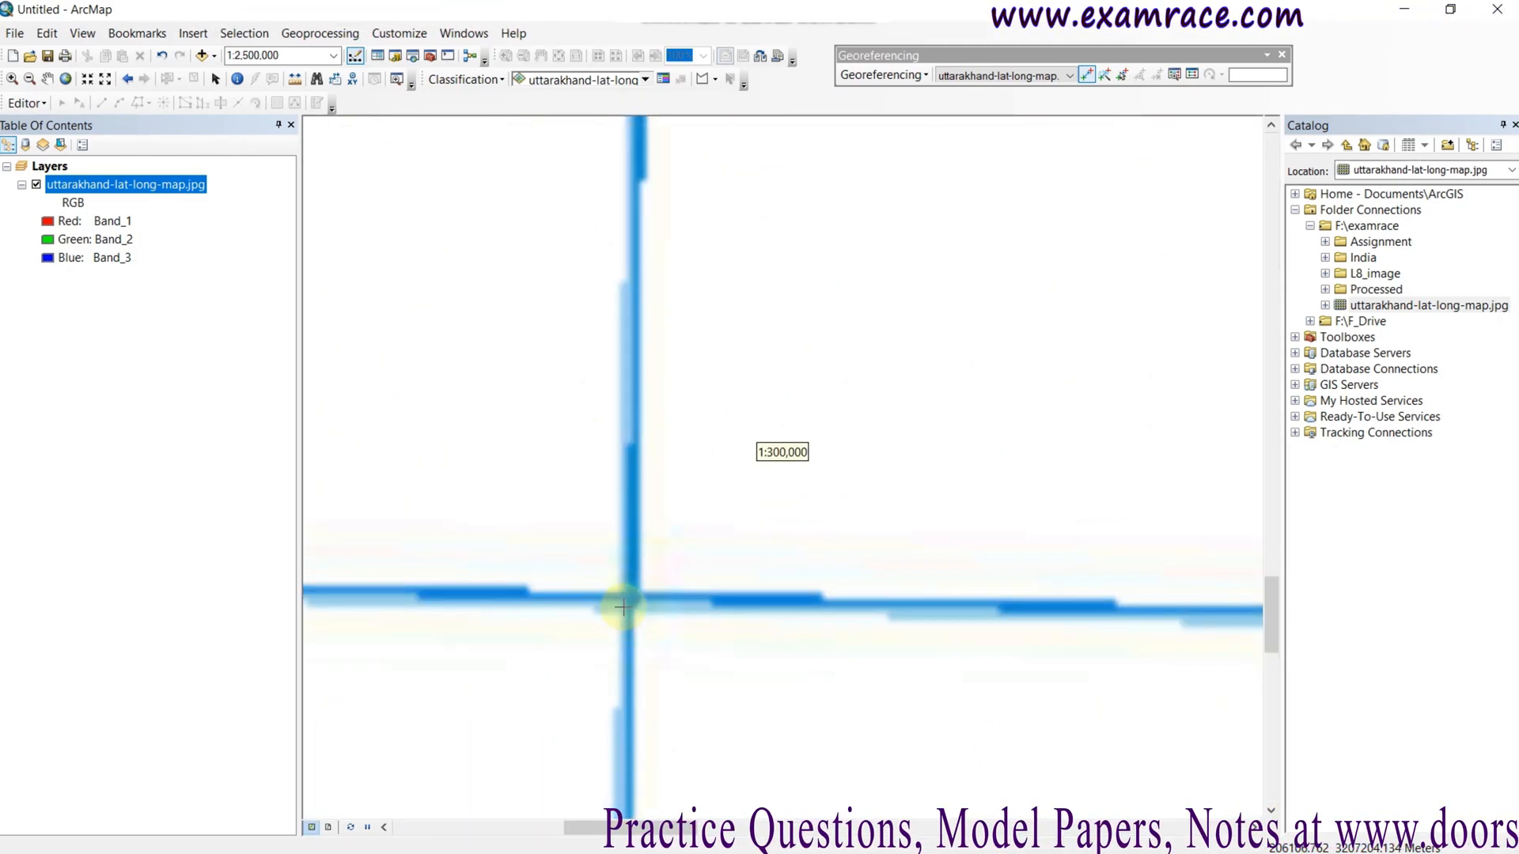
pyautogui.scroll(-1, 647, 594)
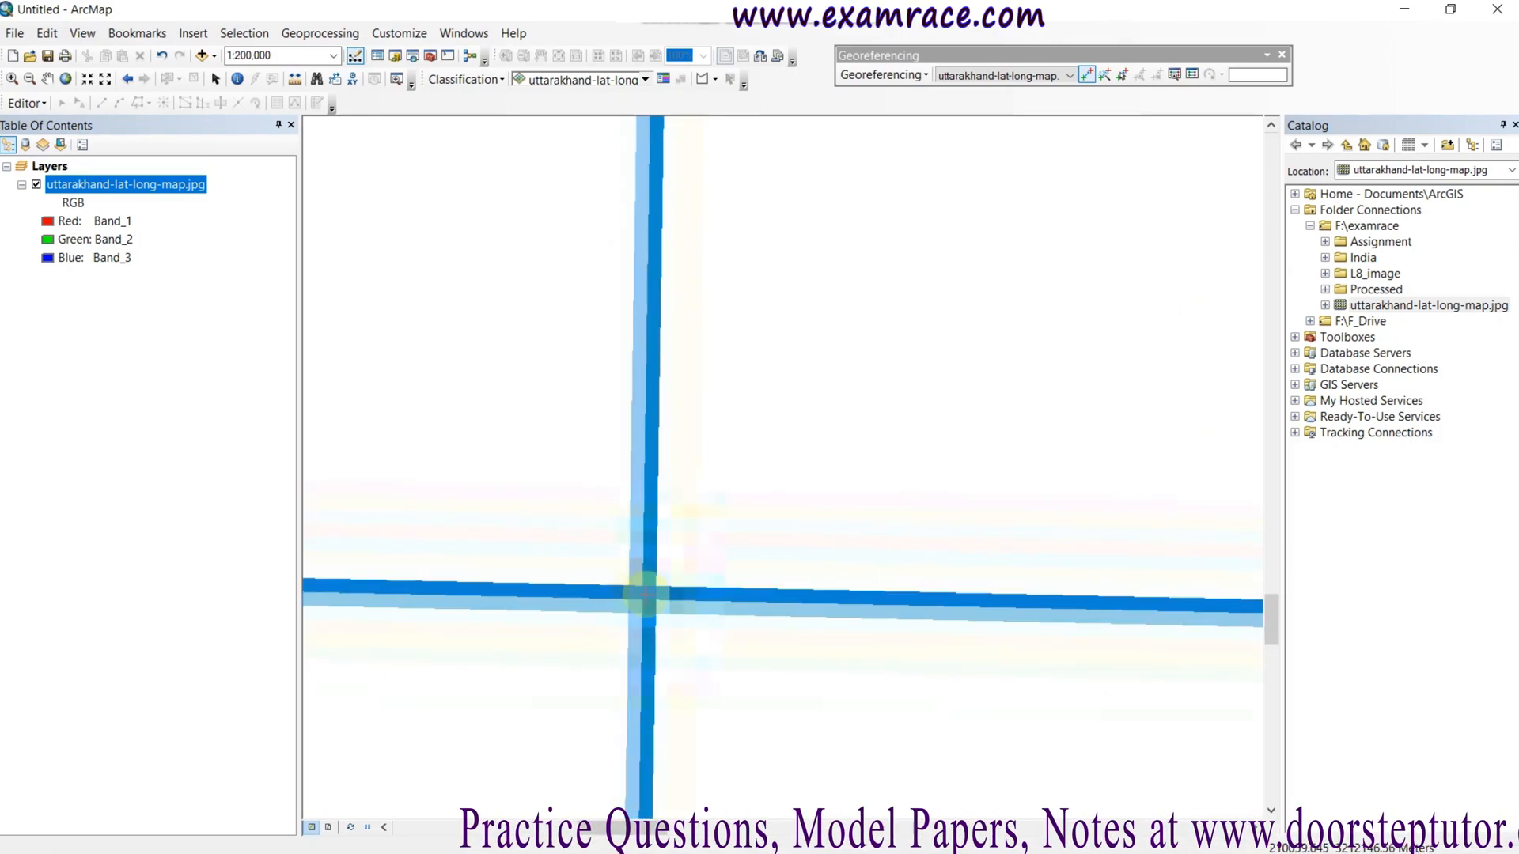
pyautogui.rightClick(647, 598)
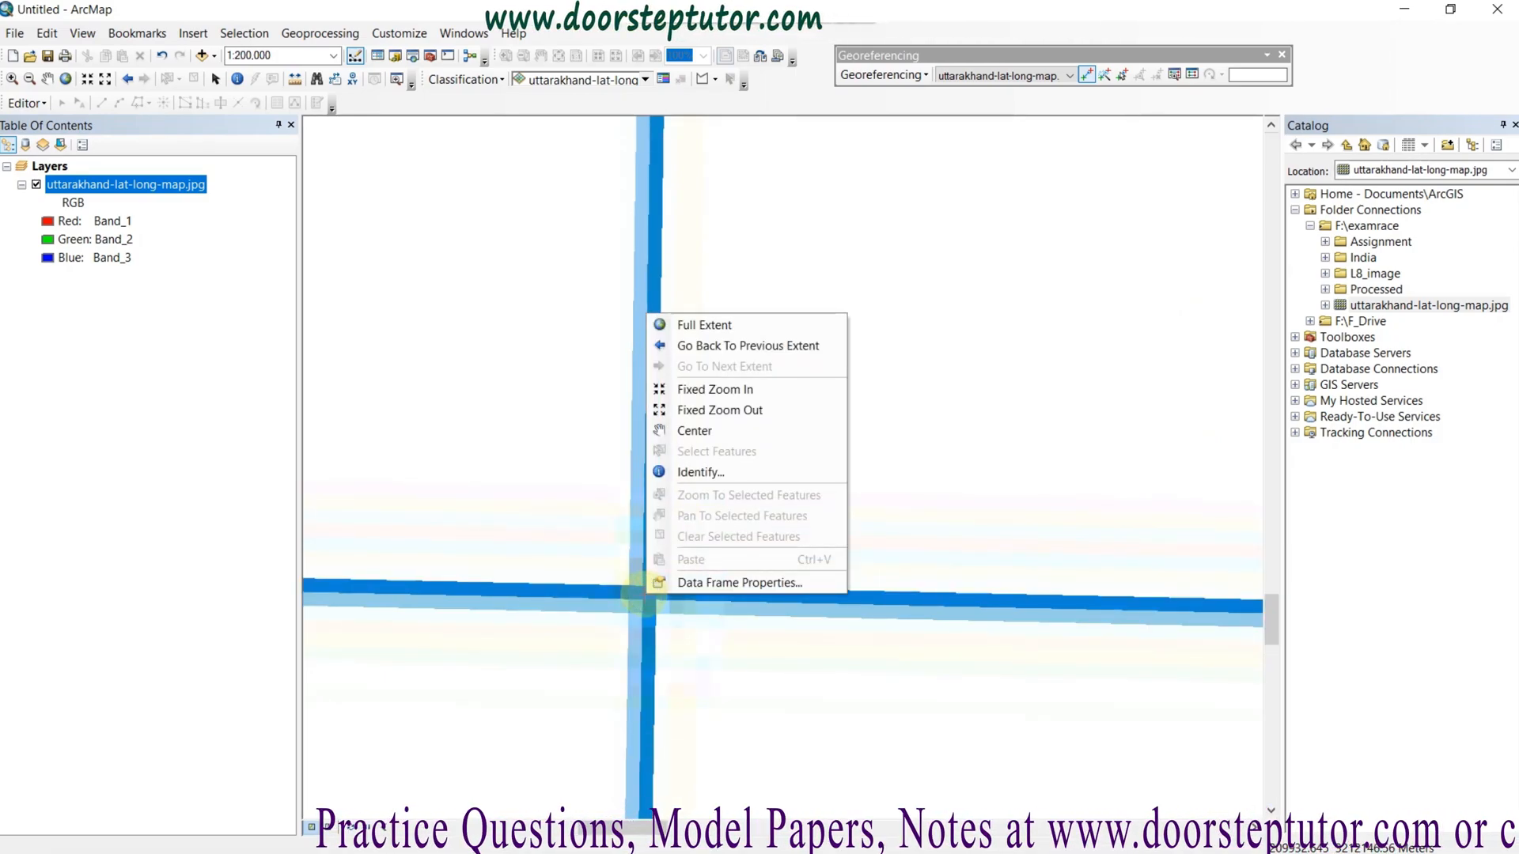
pyautogui.click(633, 595)
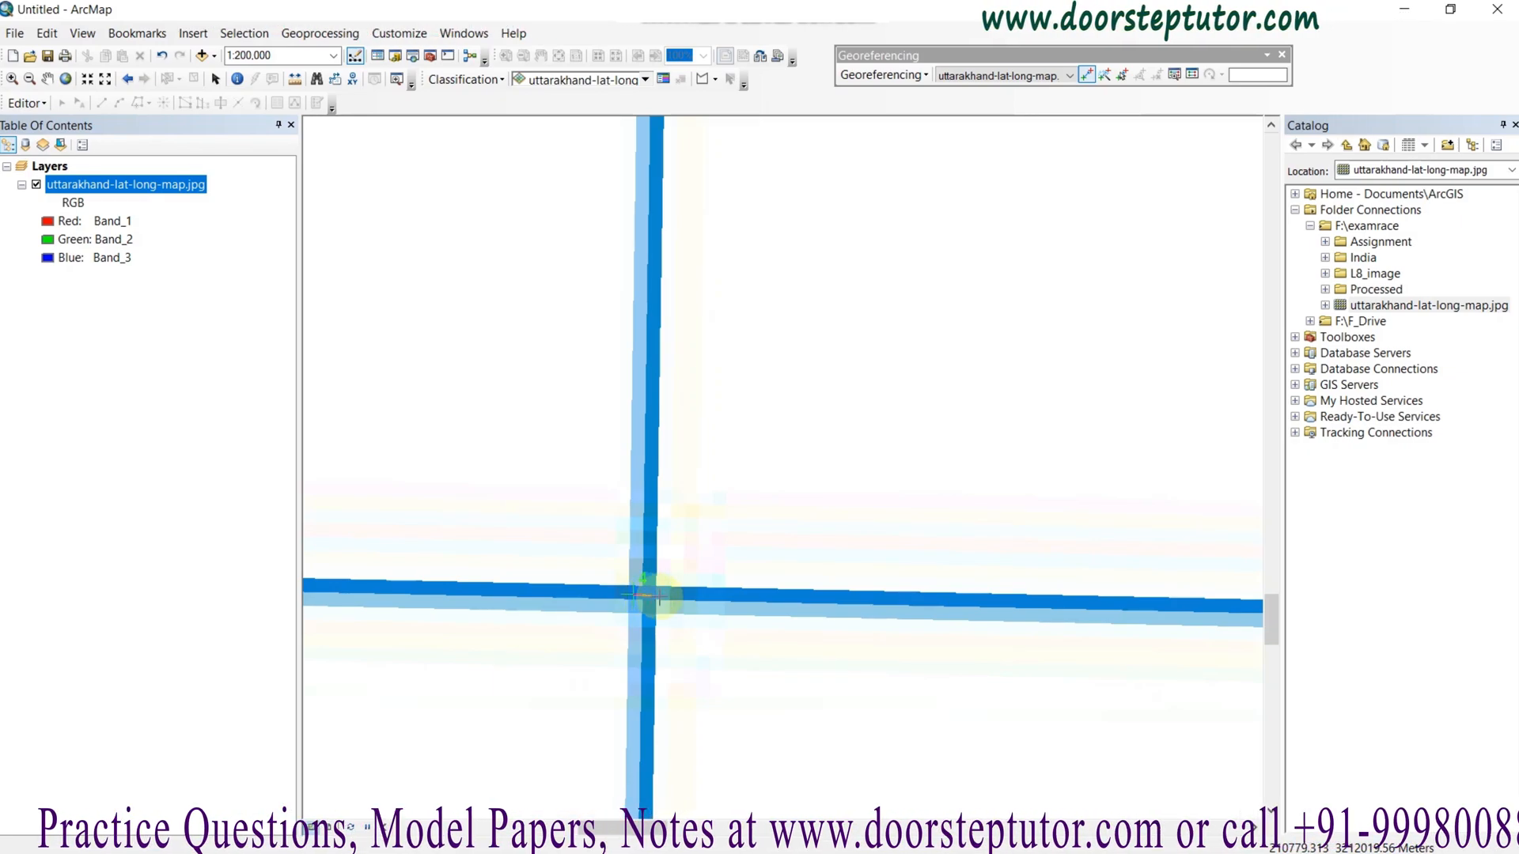
pyautogui.click(626, 575)
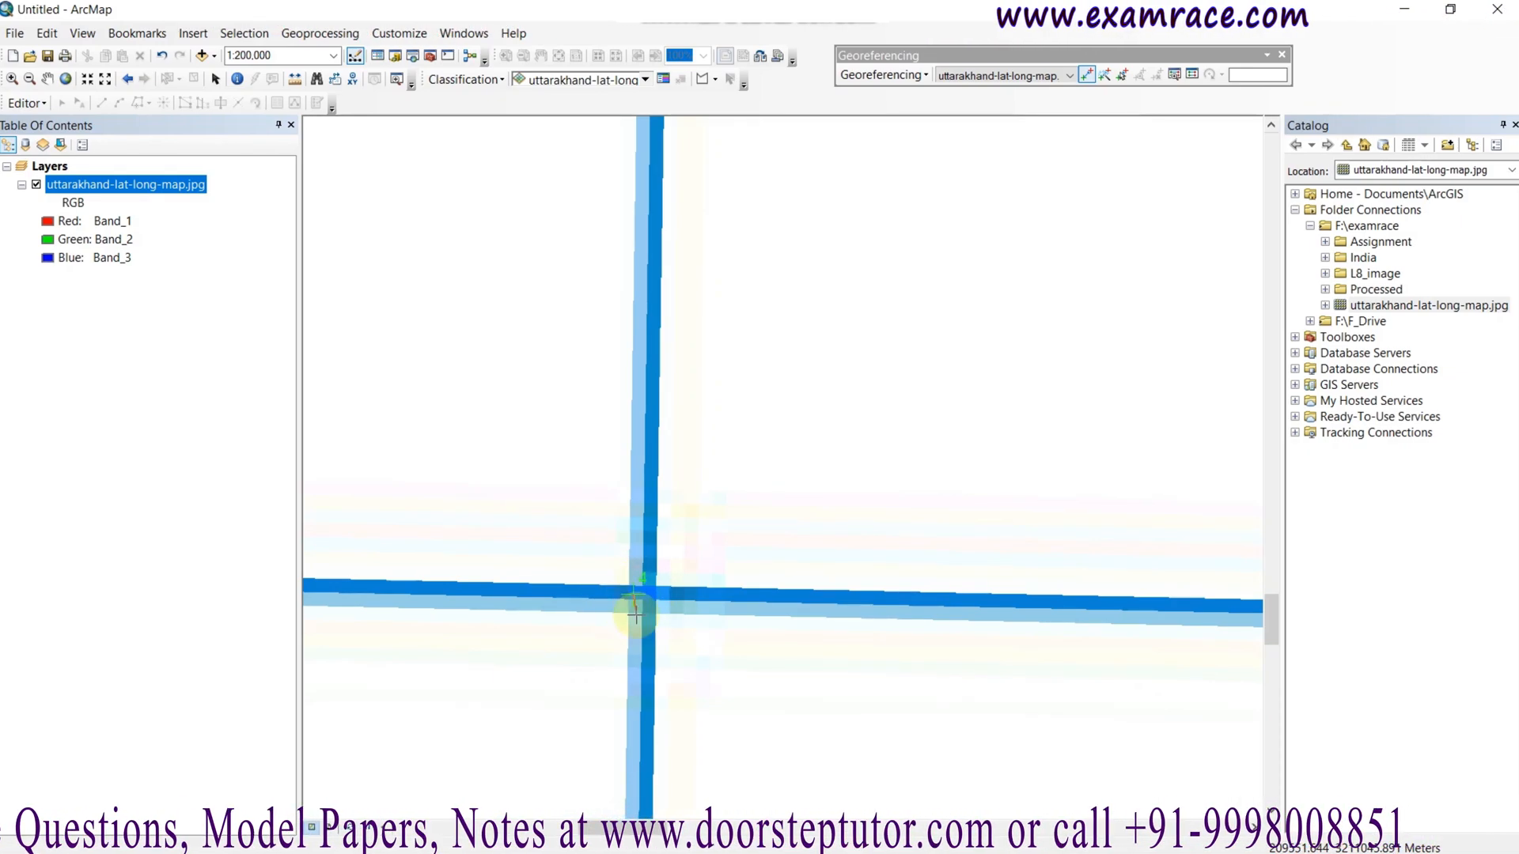
pyautogui.rightClick(651, 594)
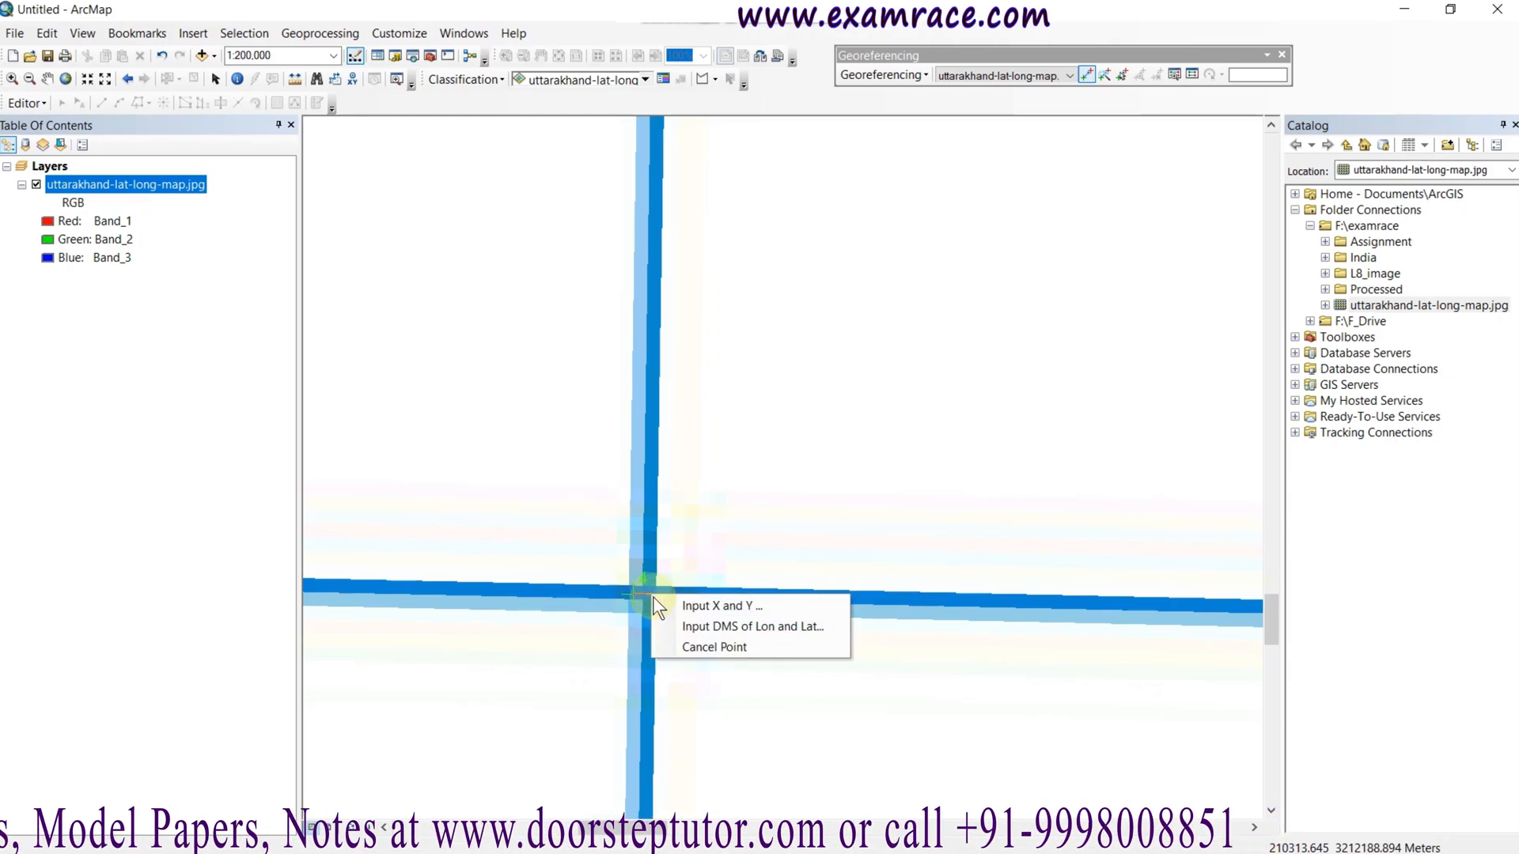
pyautogui.click(658, 643)
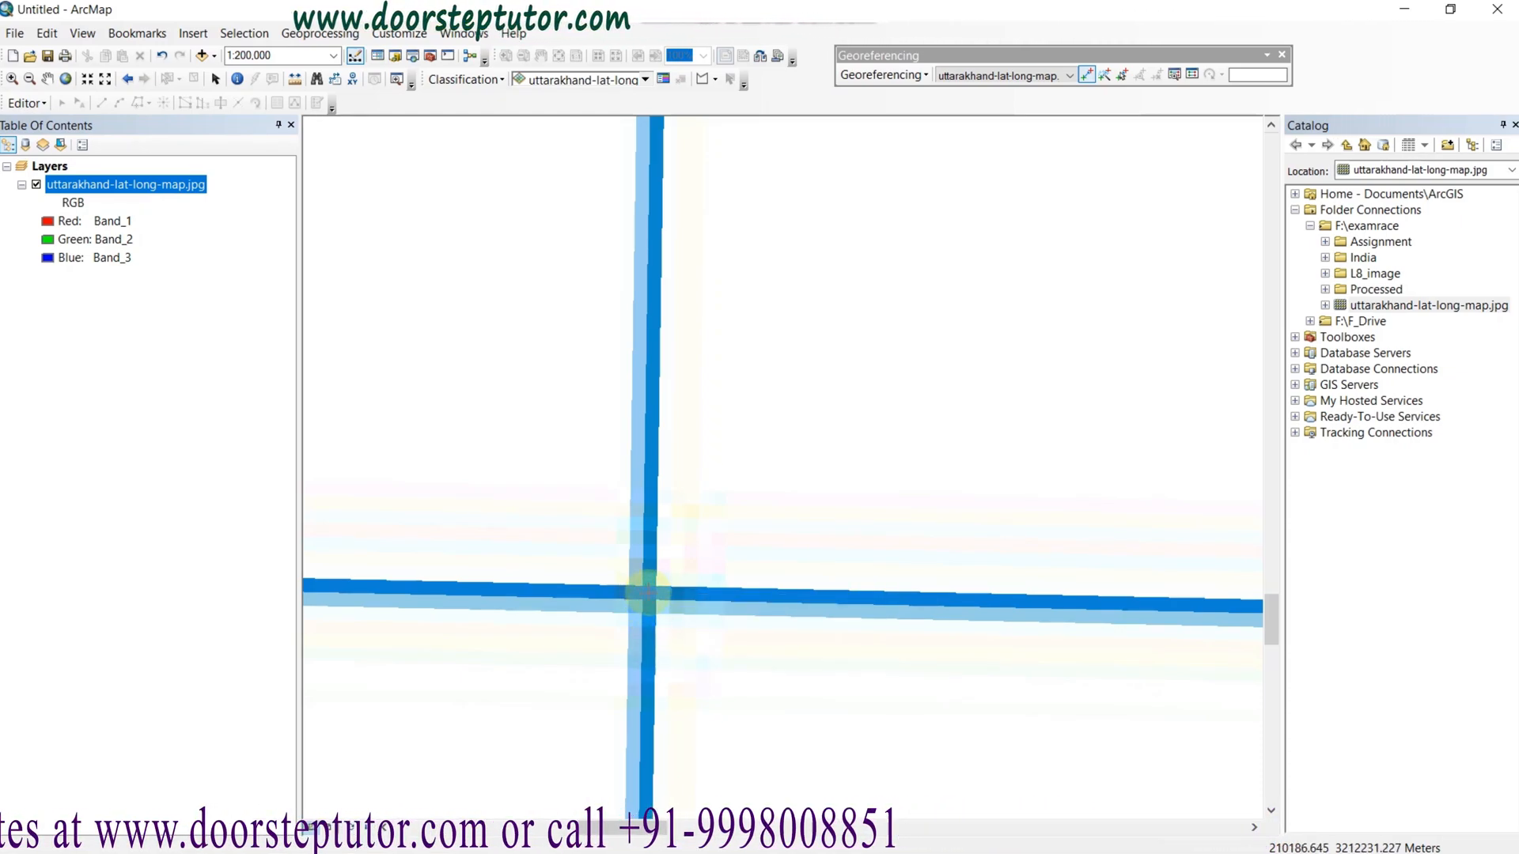
# Step: Place the fourth control point where the 78°E meridian crosses the 29°N parallel, with DMS coordinates 78° 0' 0" East and 29° 0' 0" North
pyautogui.click(648, 593)
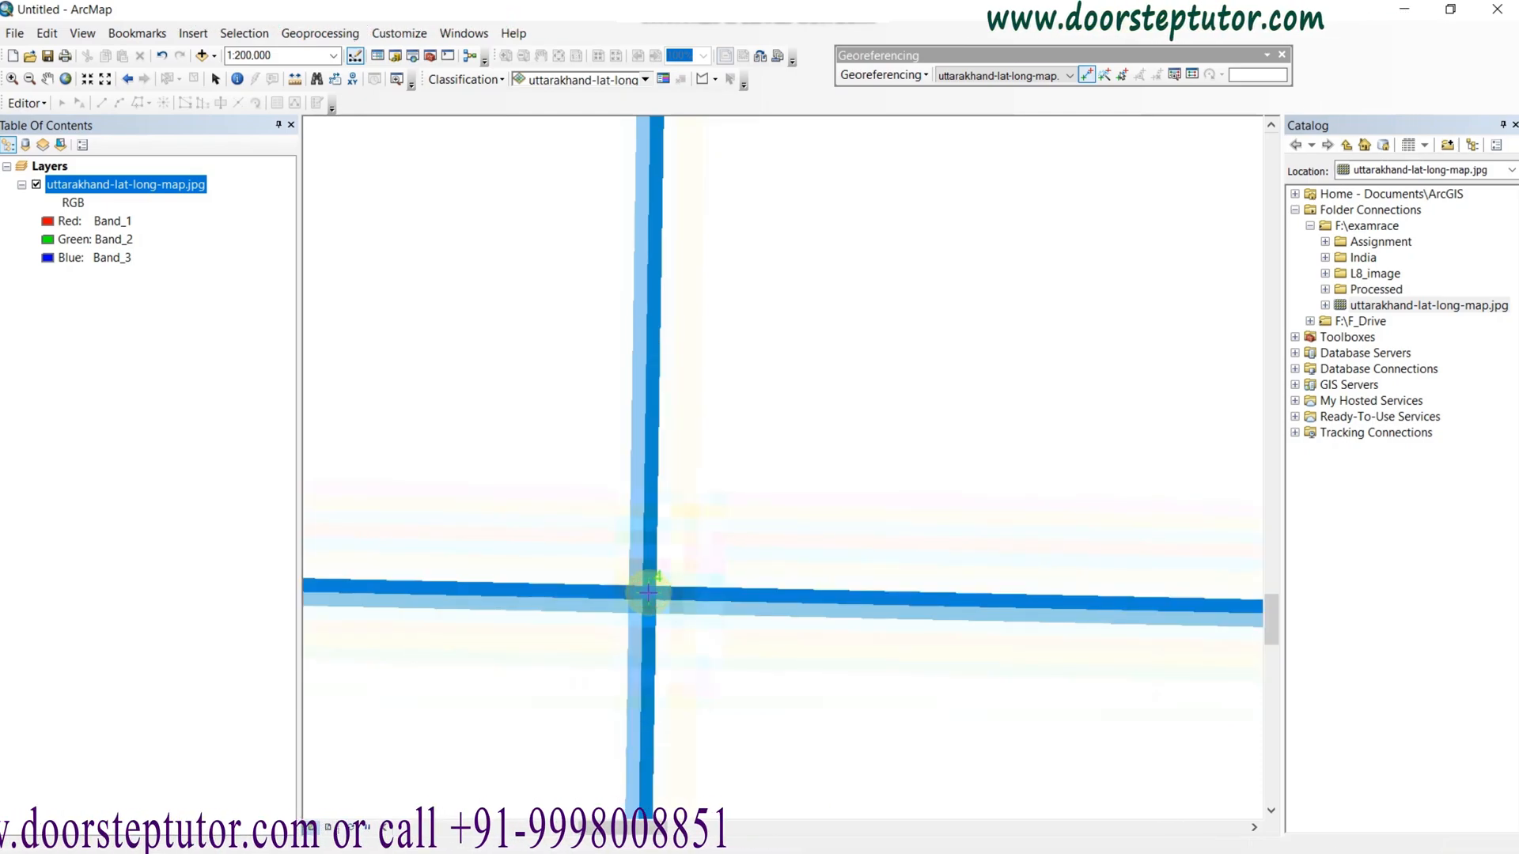
pyautogui.rightClick(648, 591)
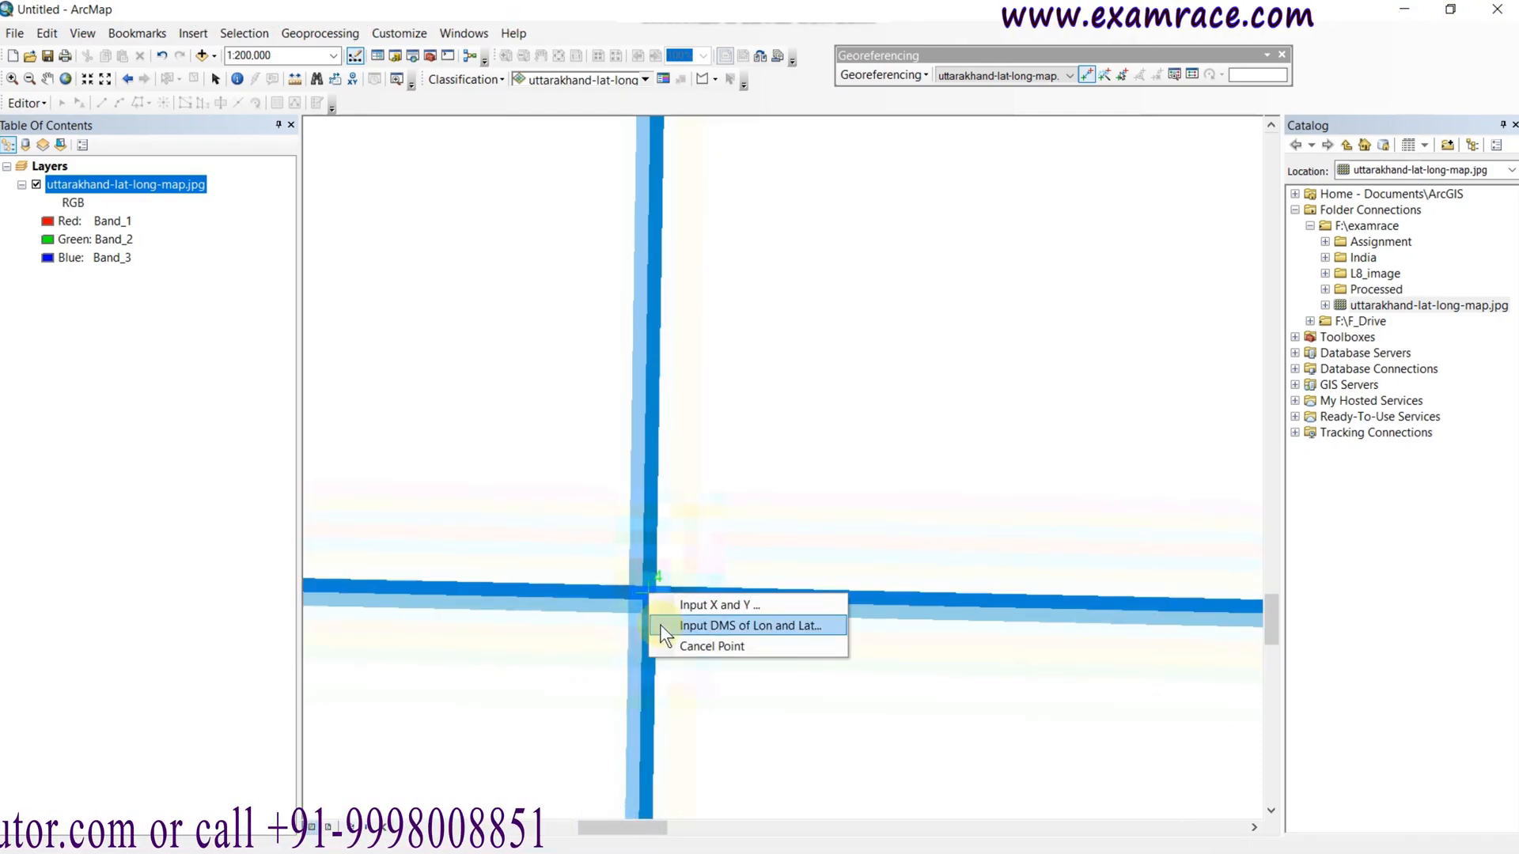
pyautogui.click(662, 624)
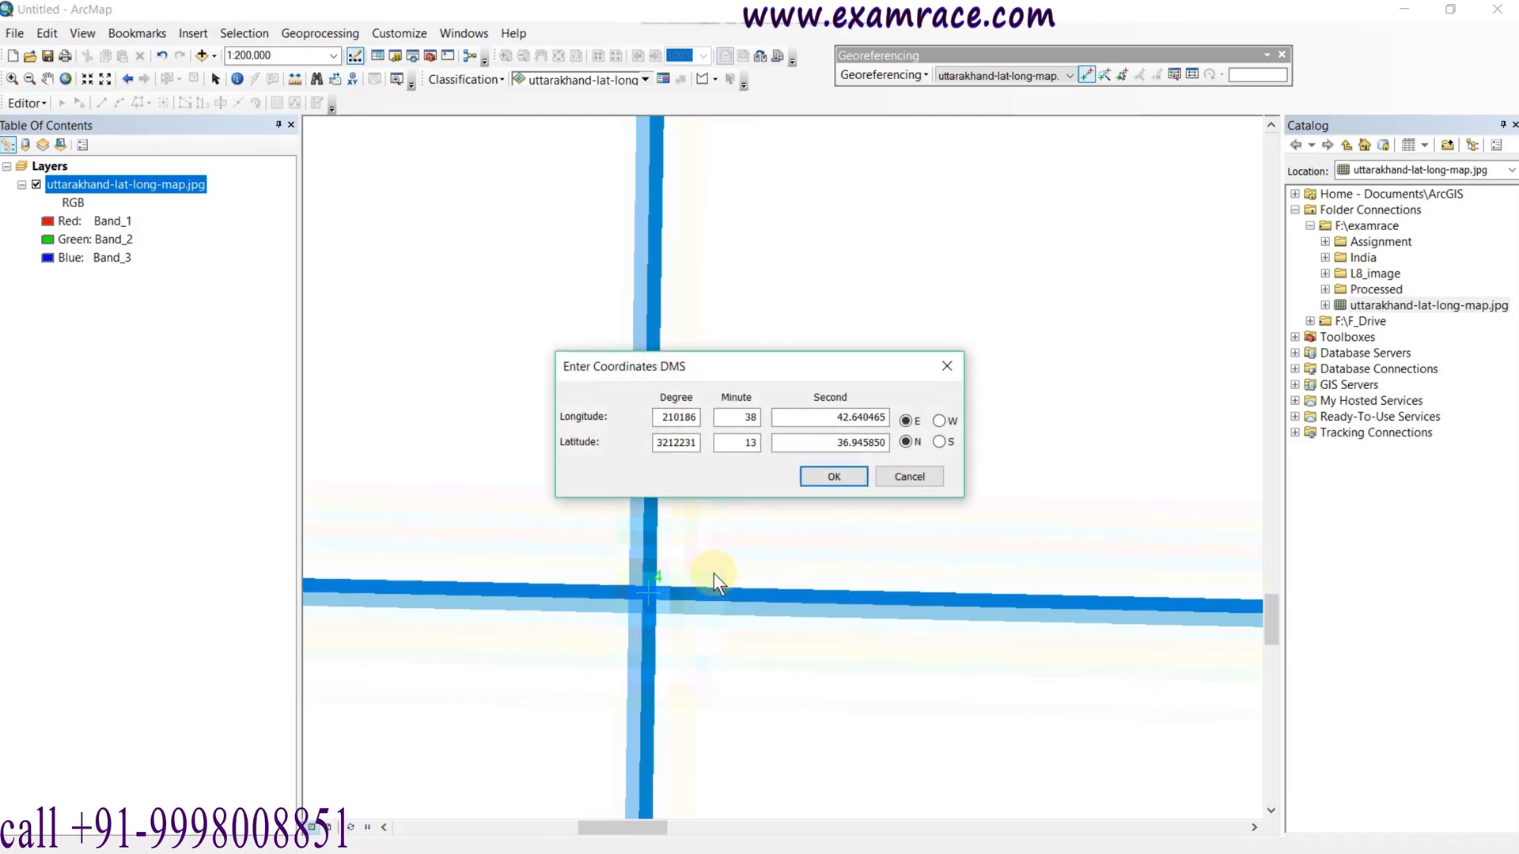
pyautogui.doubleClick(664, 417)
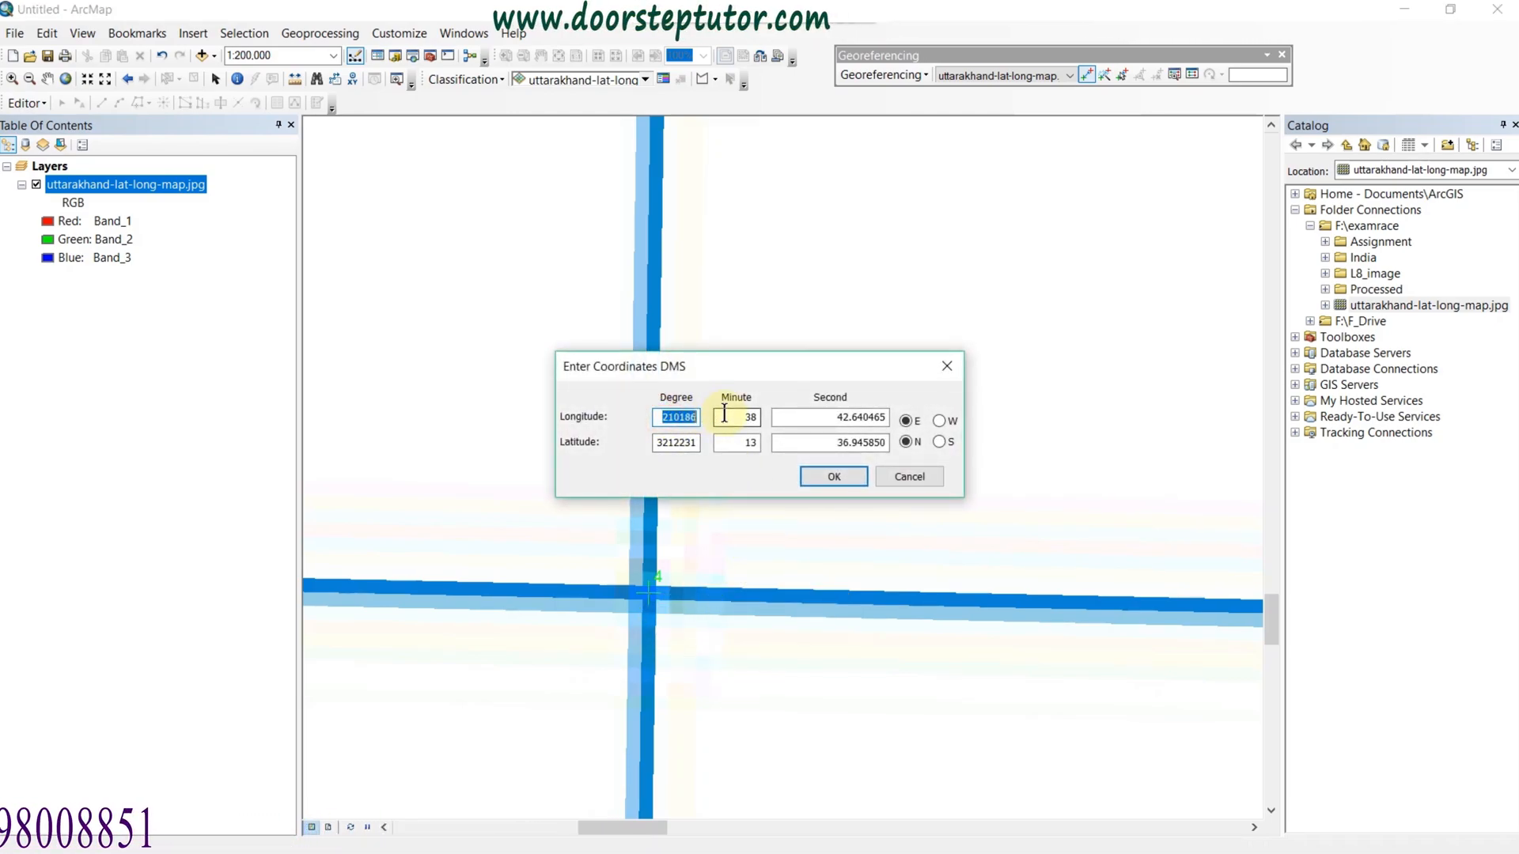
pyautogui.write('78')
pyautogui.write('0')
pyautogui.press('Tab')
pyautogui.write('0')
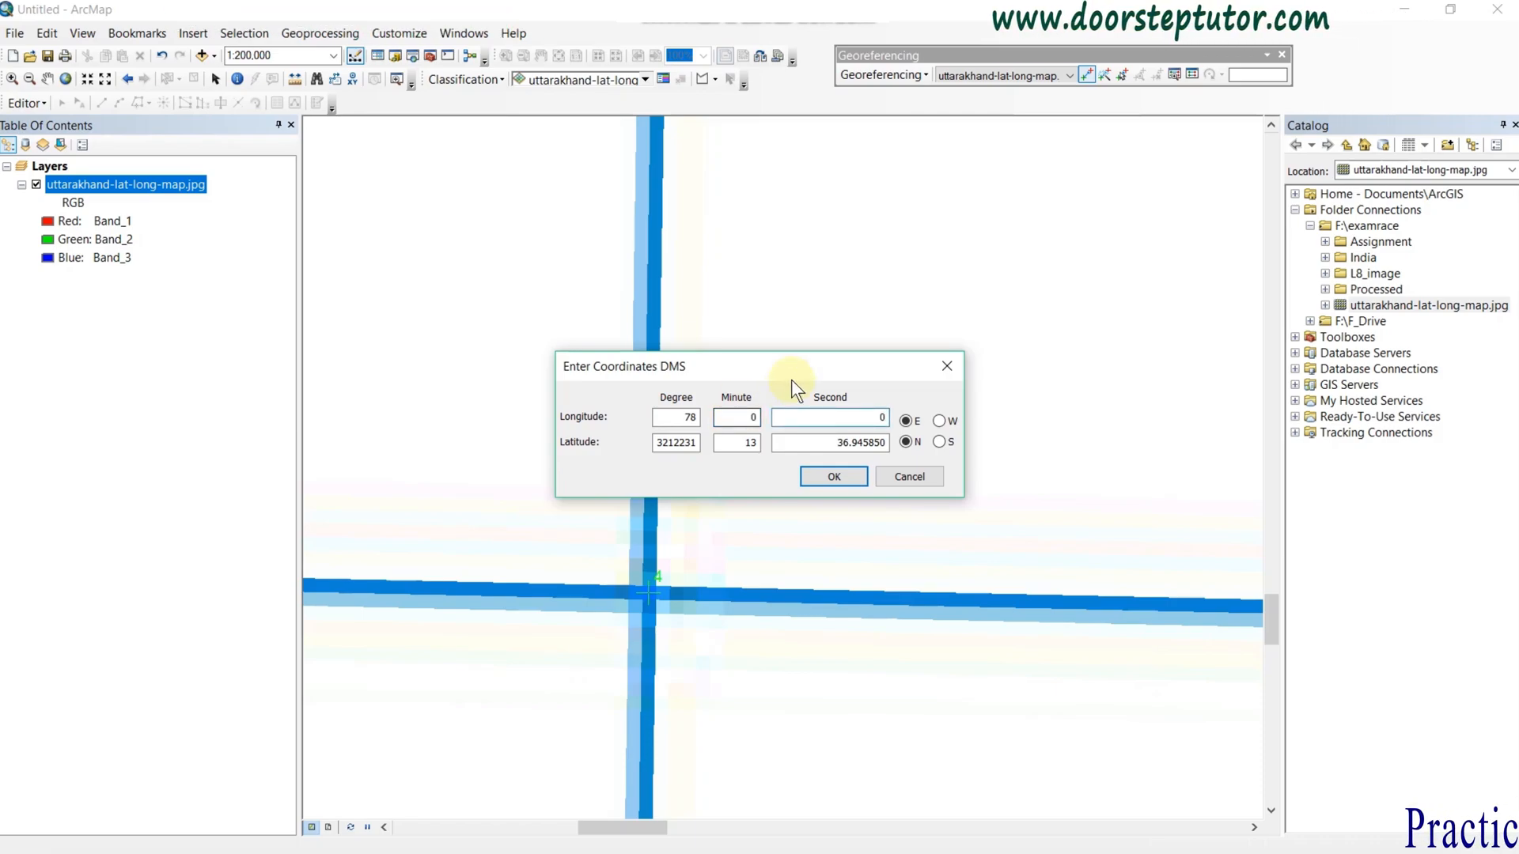
pyautogui.doubleClick(660, 443)
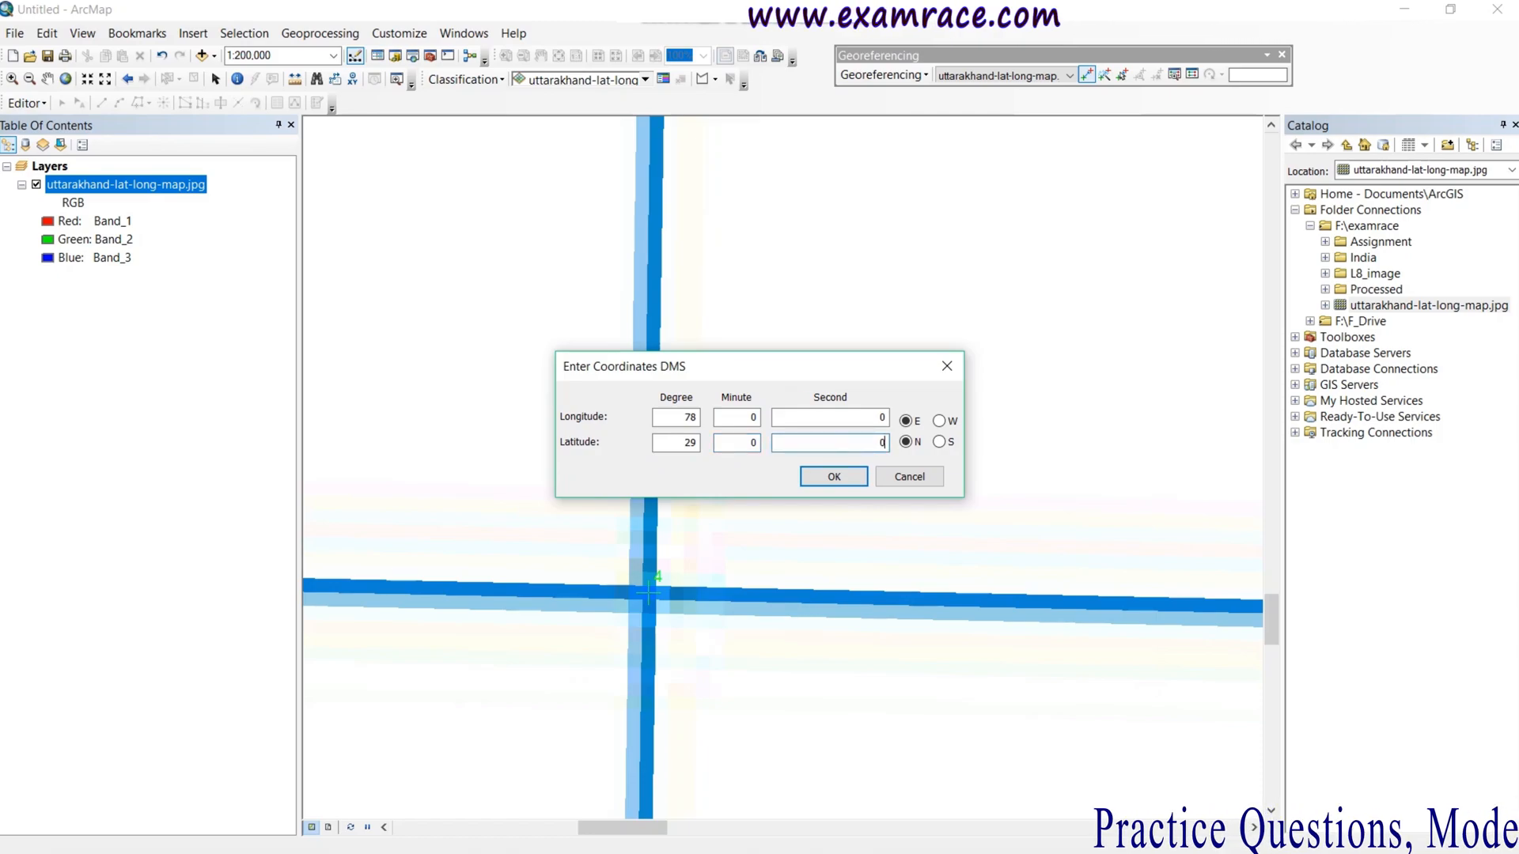
pyautogui.click(826, 477)
# Step: Open the link table, enlarge it to show all rows and residual columns, and select the 1st Order Polynomial (Affine) transformation
pyautogui.scroll(-5, 823, 478)
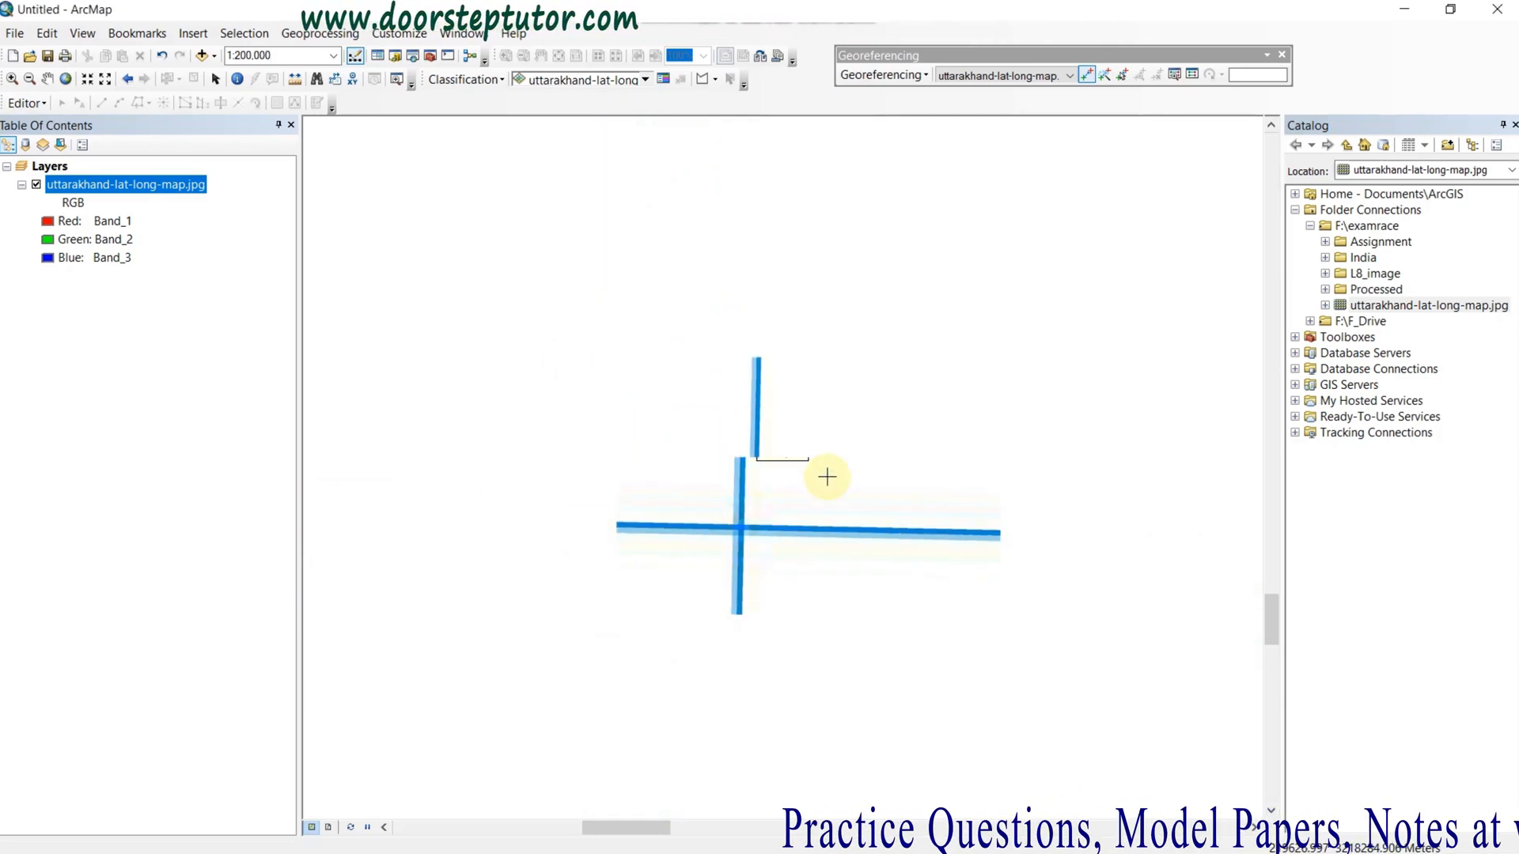
pyautogui.scroll(-2, 827, 477)
pyautogui.scroll(-2, 826, 476)
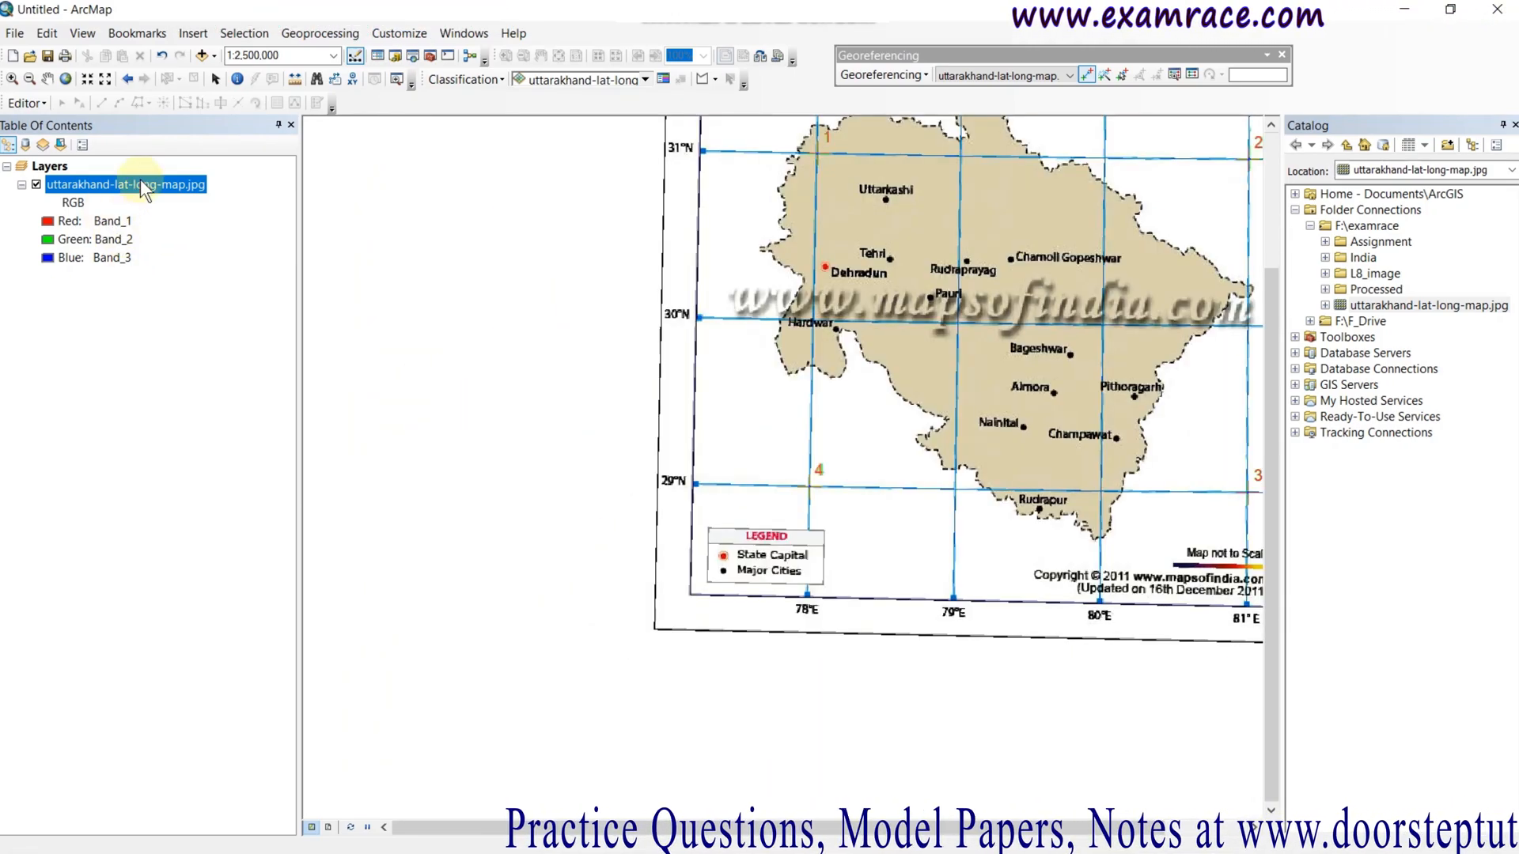
pyautogui.rightClick(143, 190)
pyautogui.click(167, 278)
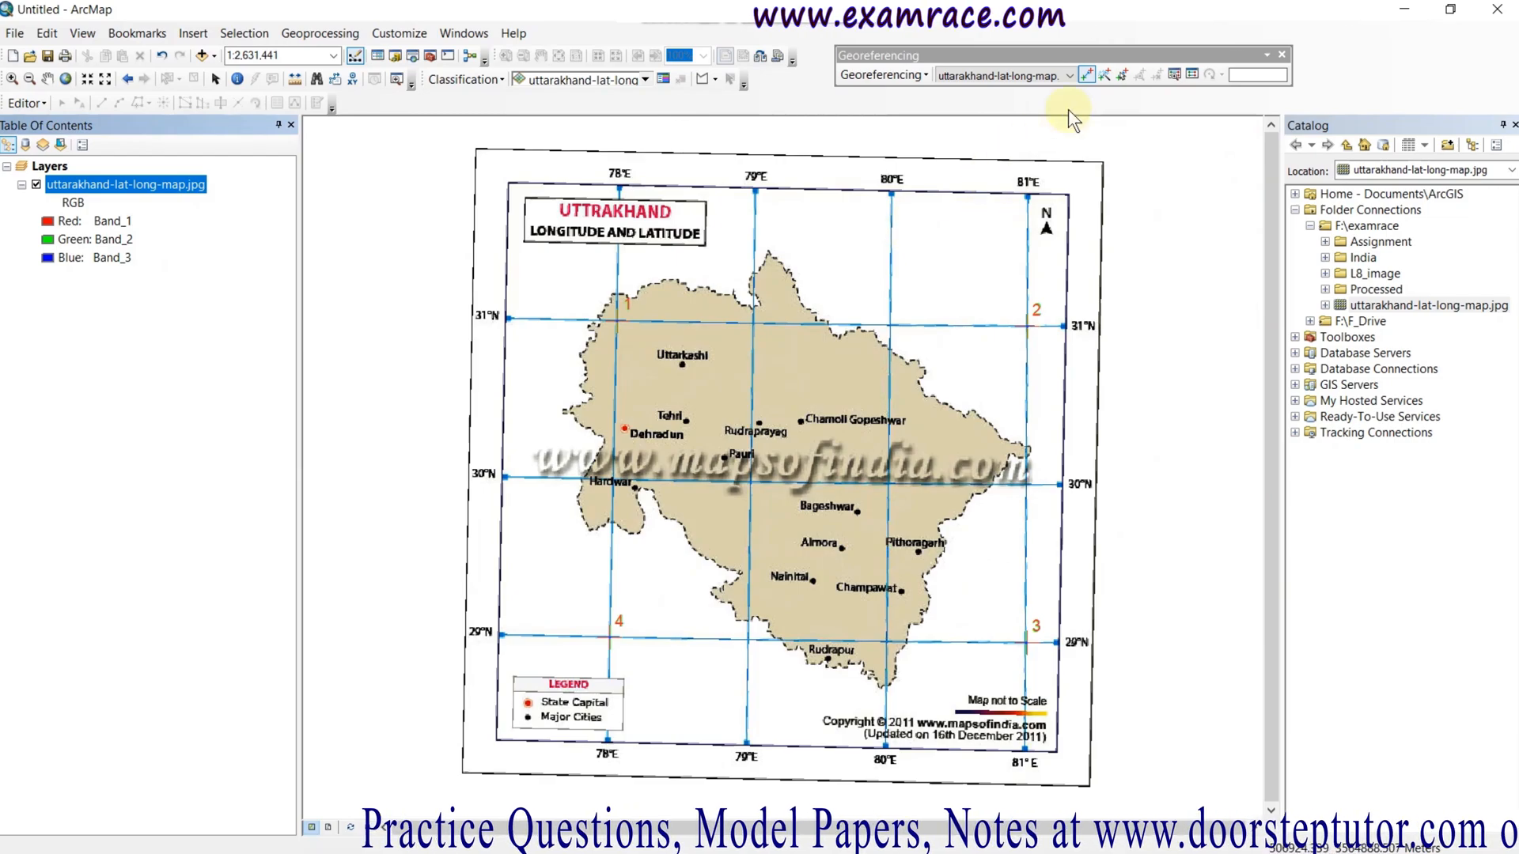
pyautogui.click(1190, 73)
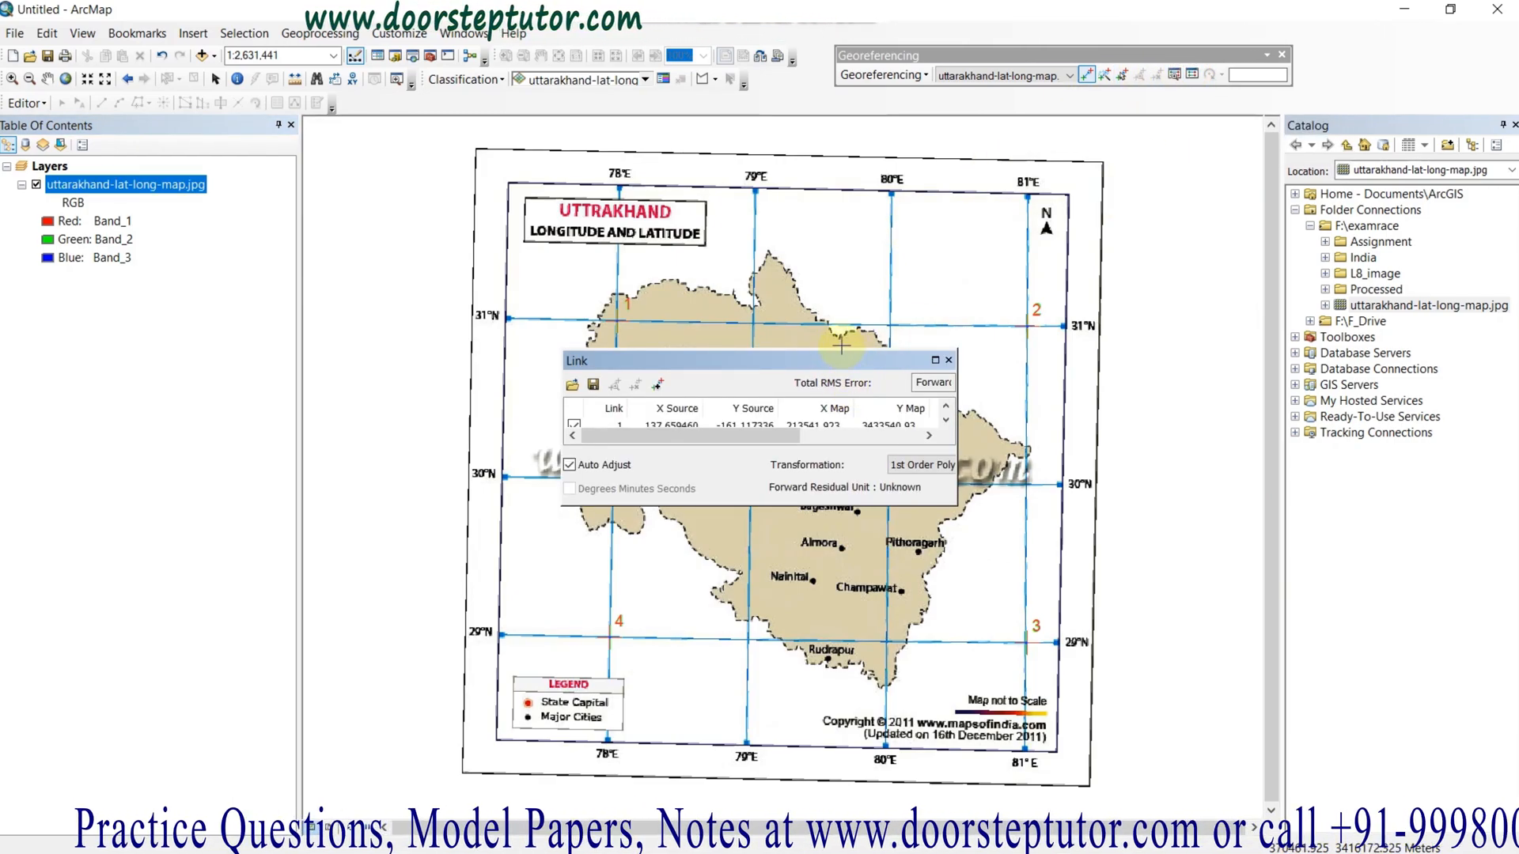
pyautogui.moveTo(842, 351); pyautogui.dragTo(834, 196)
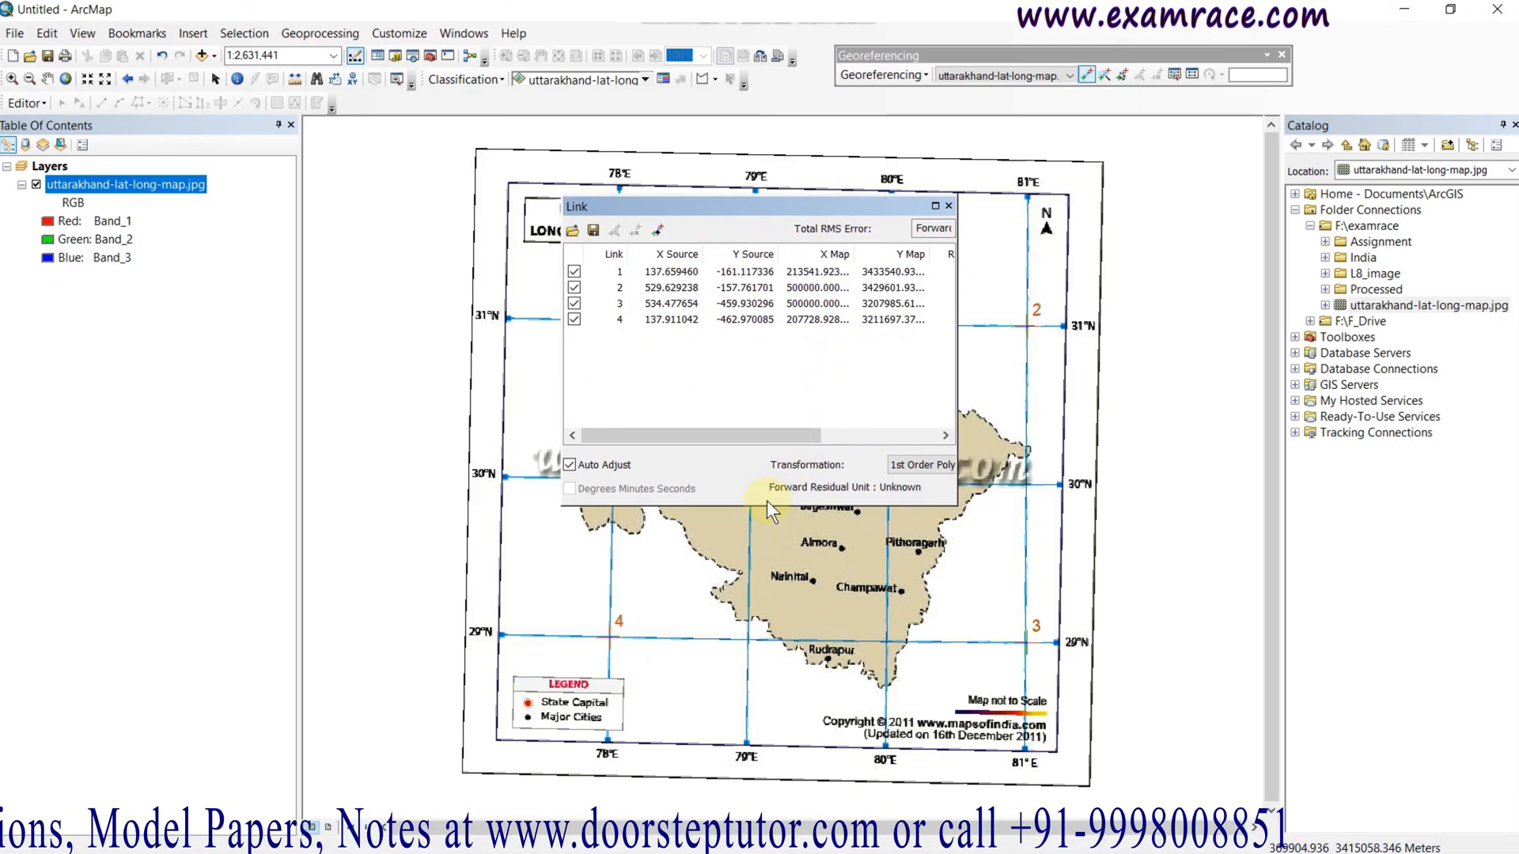
pyautogui.moveTo(768, 504); pyautogui.dragTo(768, 628)
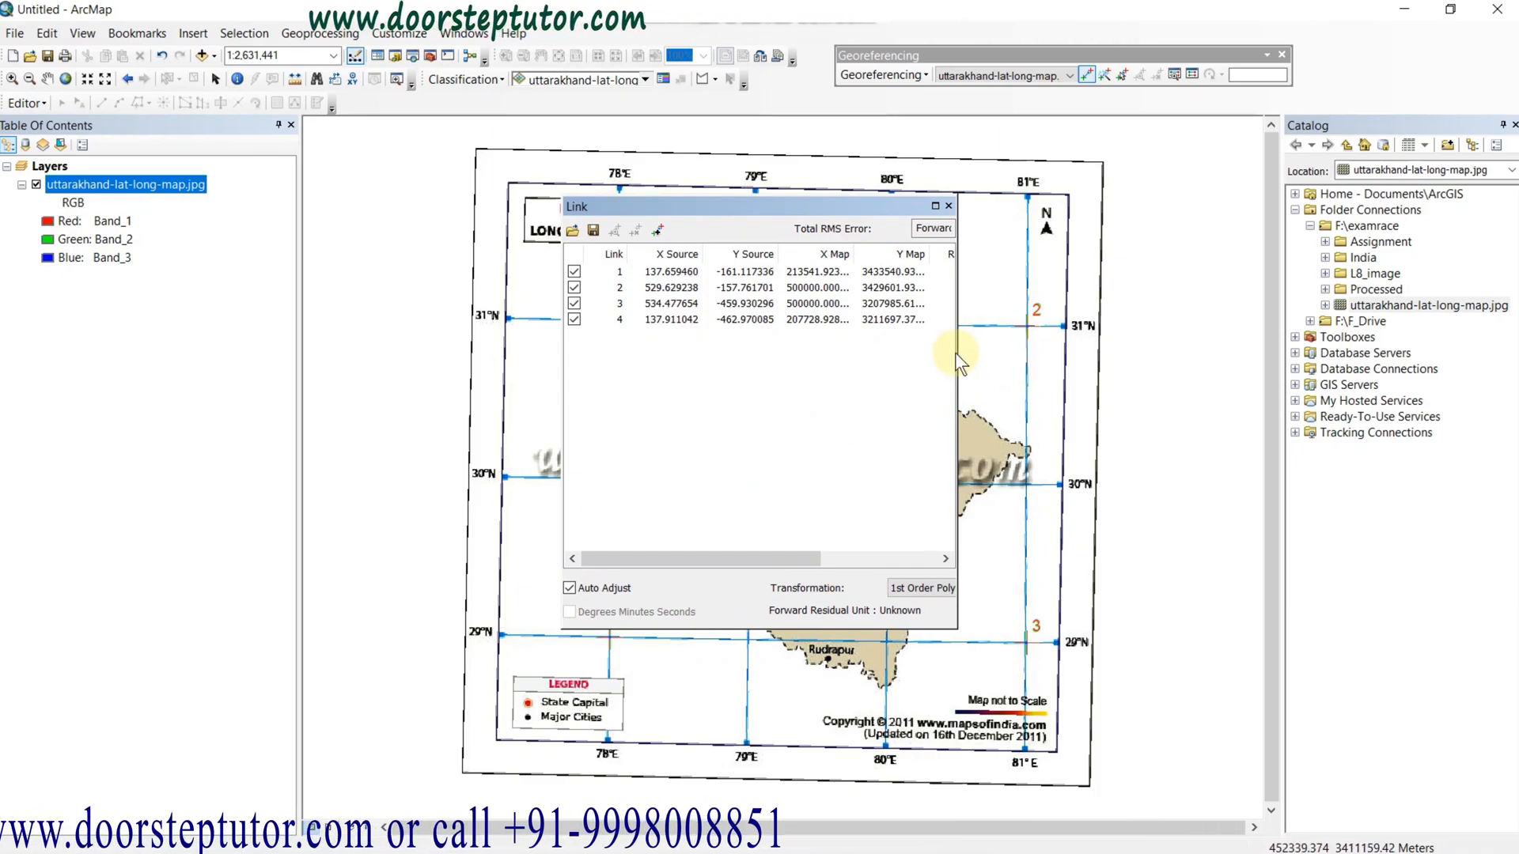
pyautogui.moveTo(957, 353); pyautogui.dragTo(1263, 354)
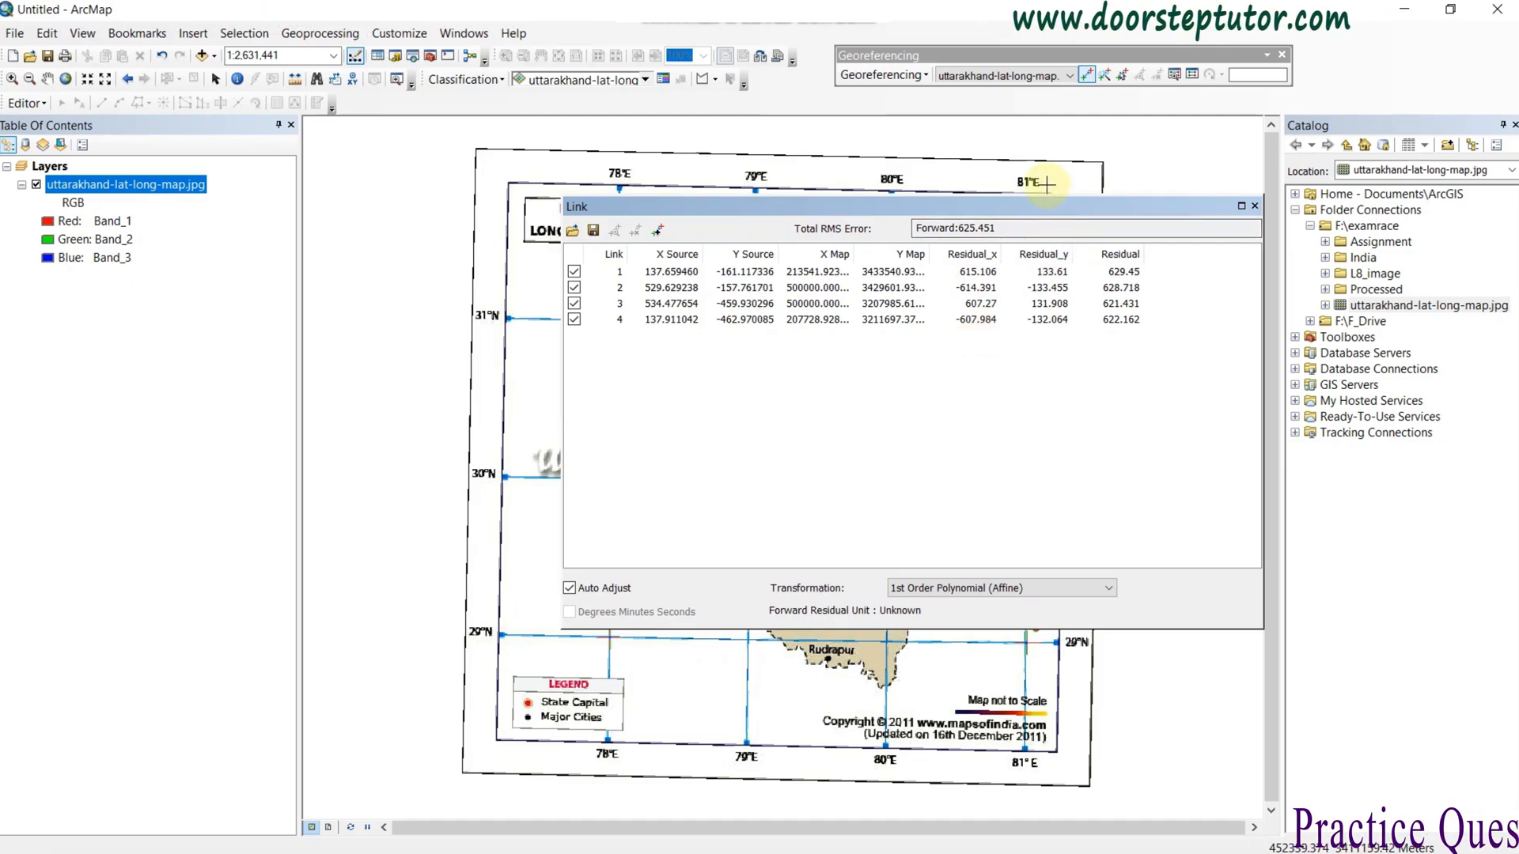
pyautogui.click(922, 590)
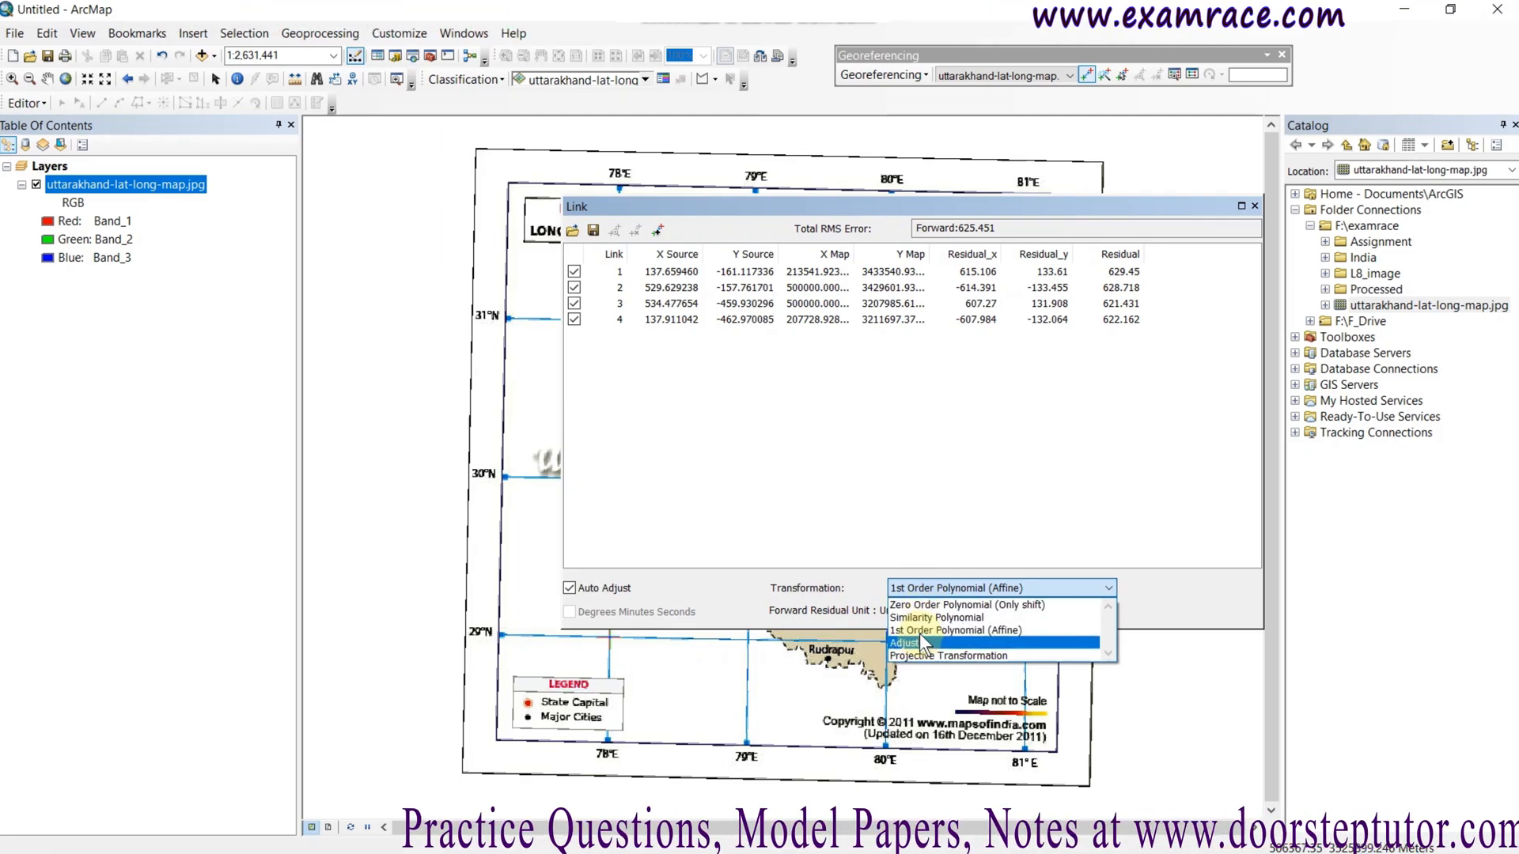
pyautogui.click(923, 628)
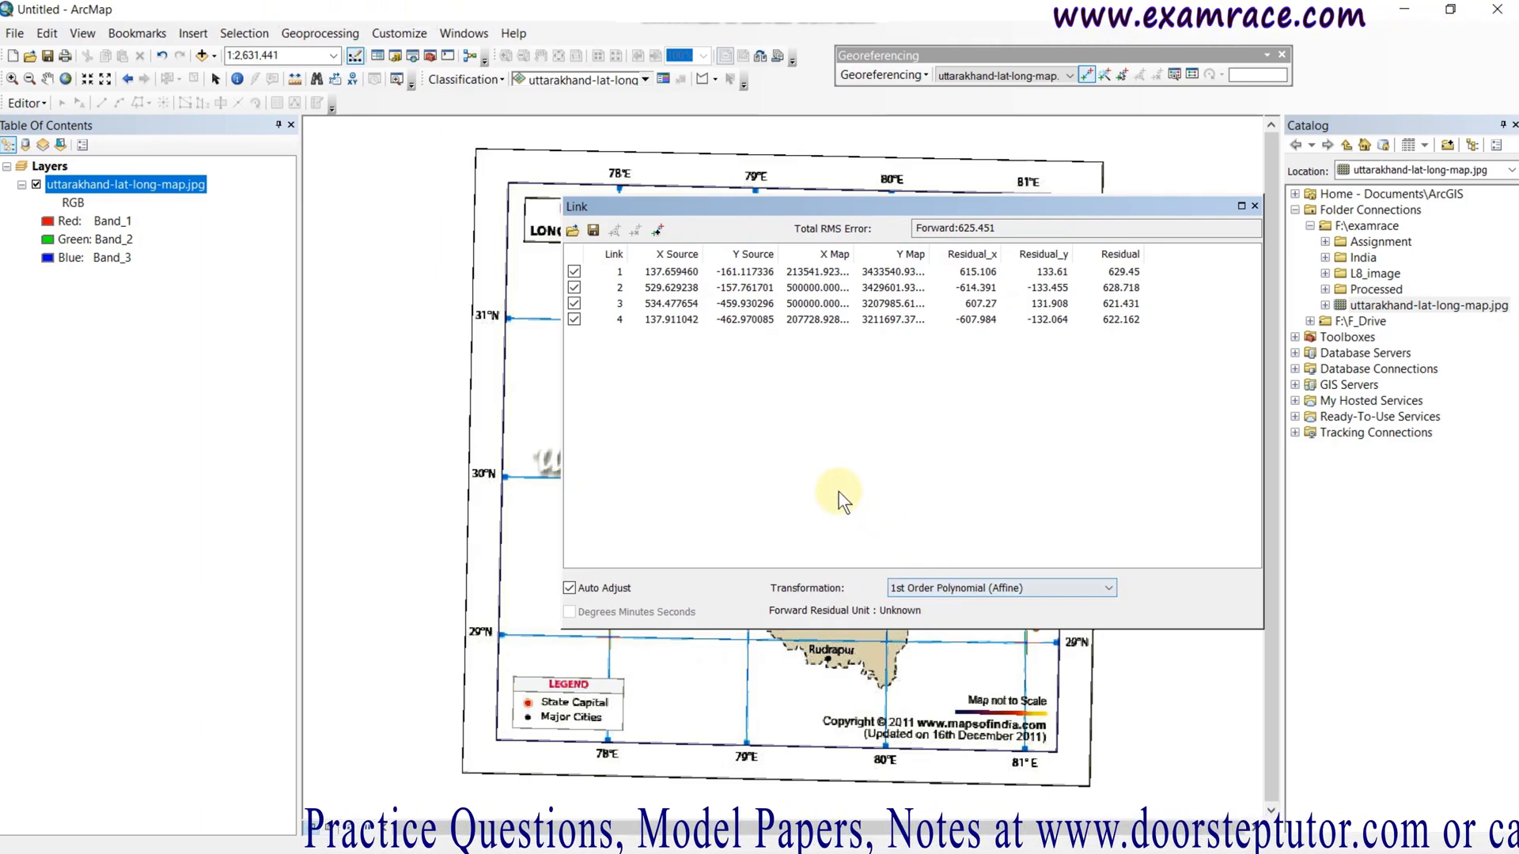
# Step: Save the control point links as a text file named georef in F:\examrace\Processed and close the link table
pyautogui.click(593, 231)
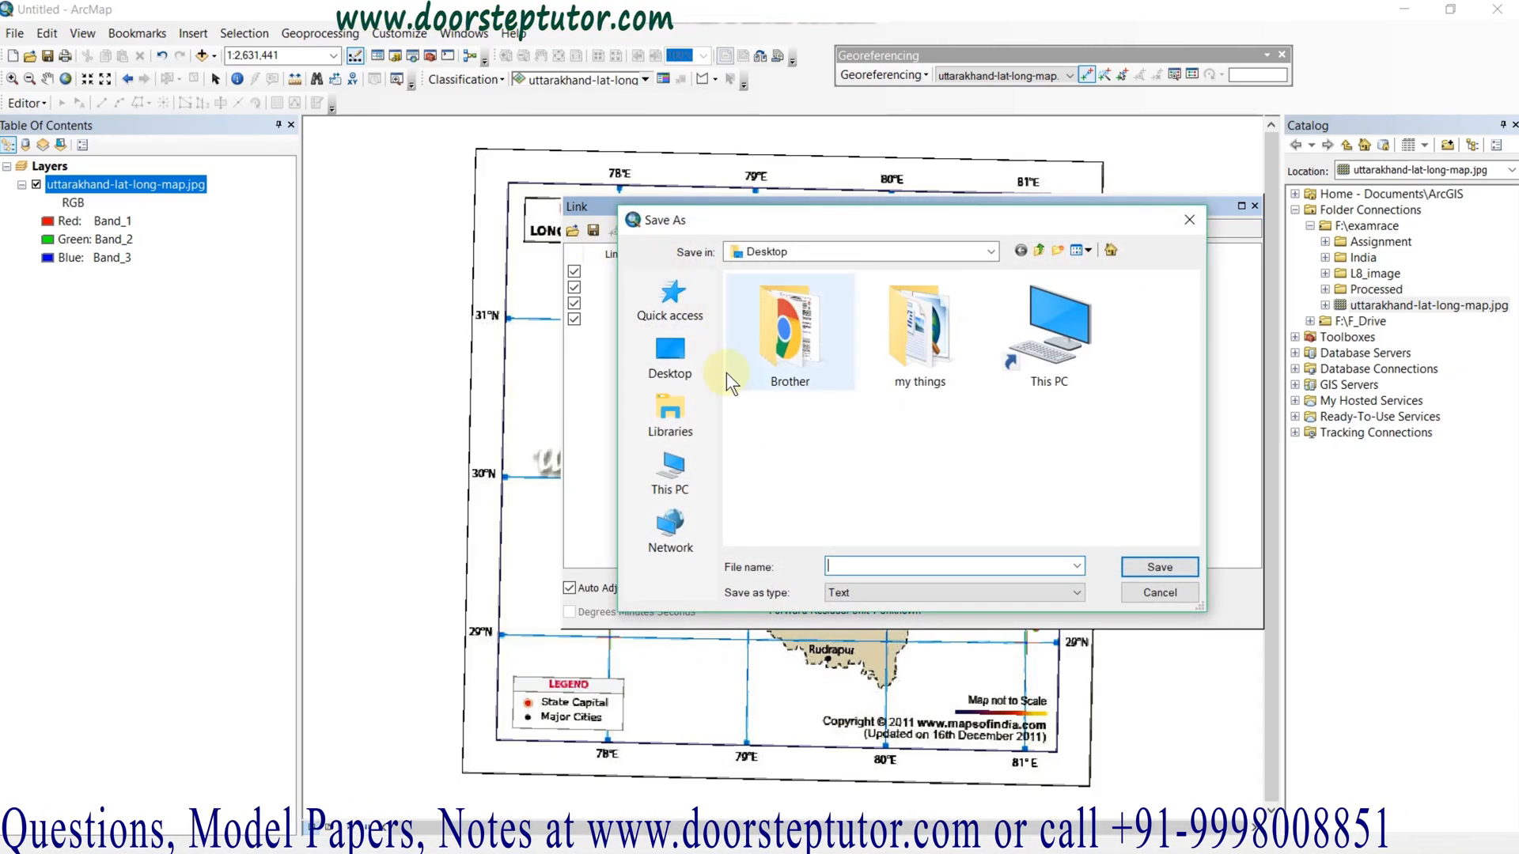
pyautogui.click(676, 477)
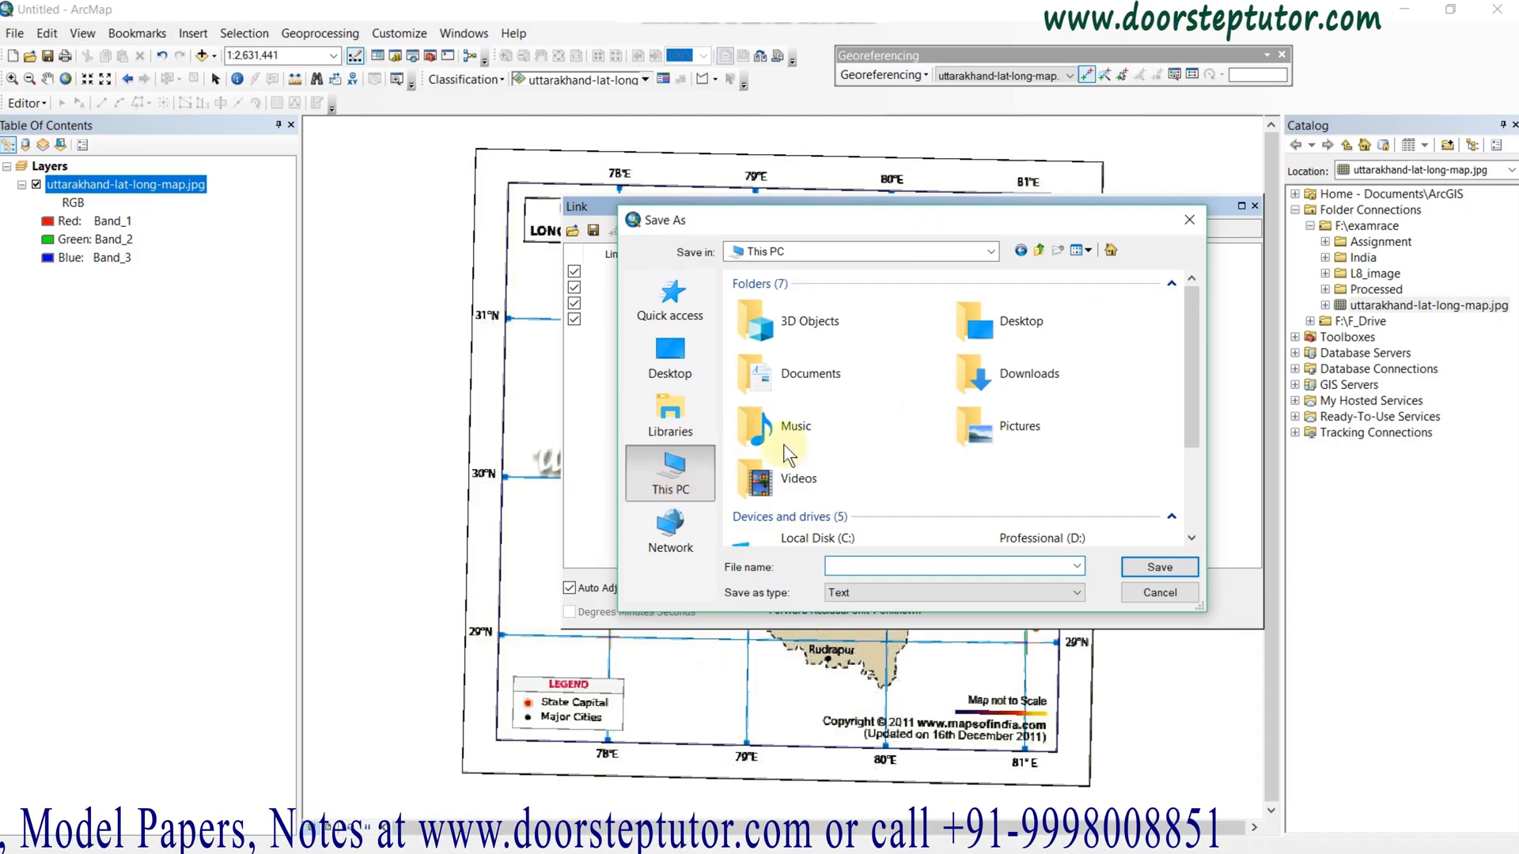
pyautogui.scroll(-2, 900, 432)
pyautogui.click(999, 450)
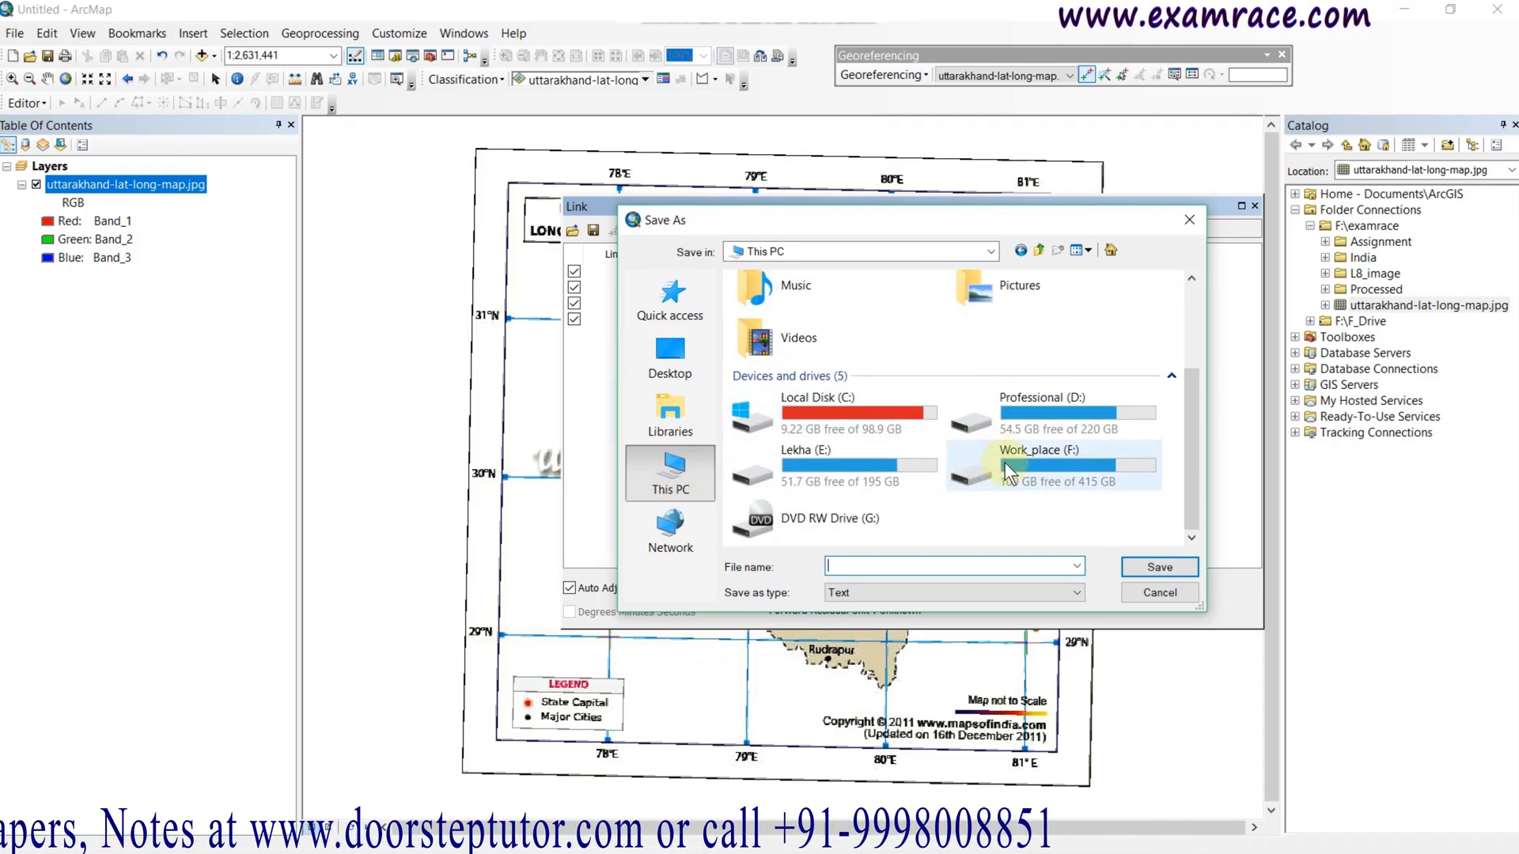
pyautogui.doubleClick(1003, 458)
pyautogui.doubleClick(842, 304)
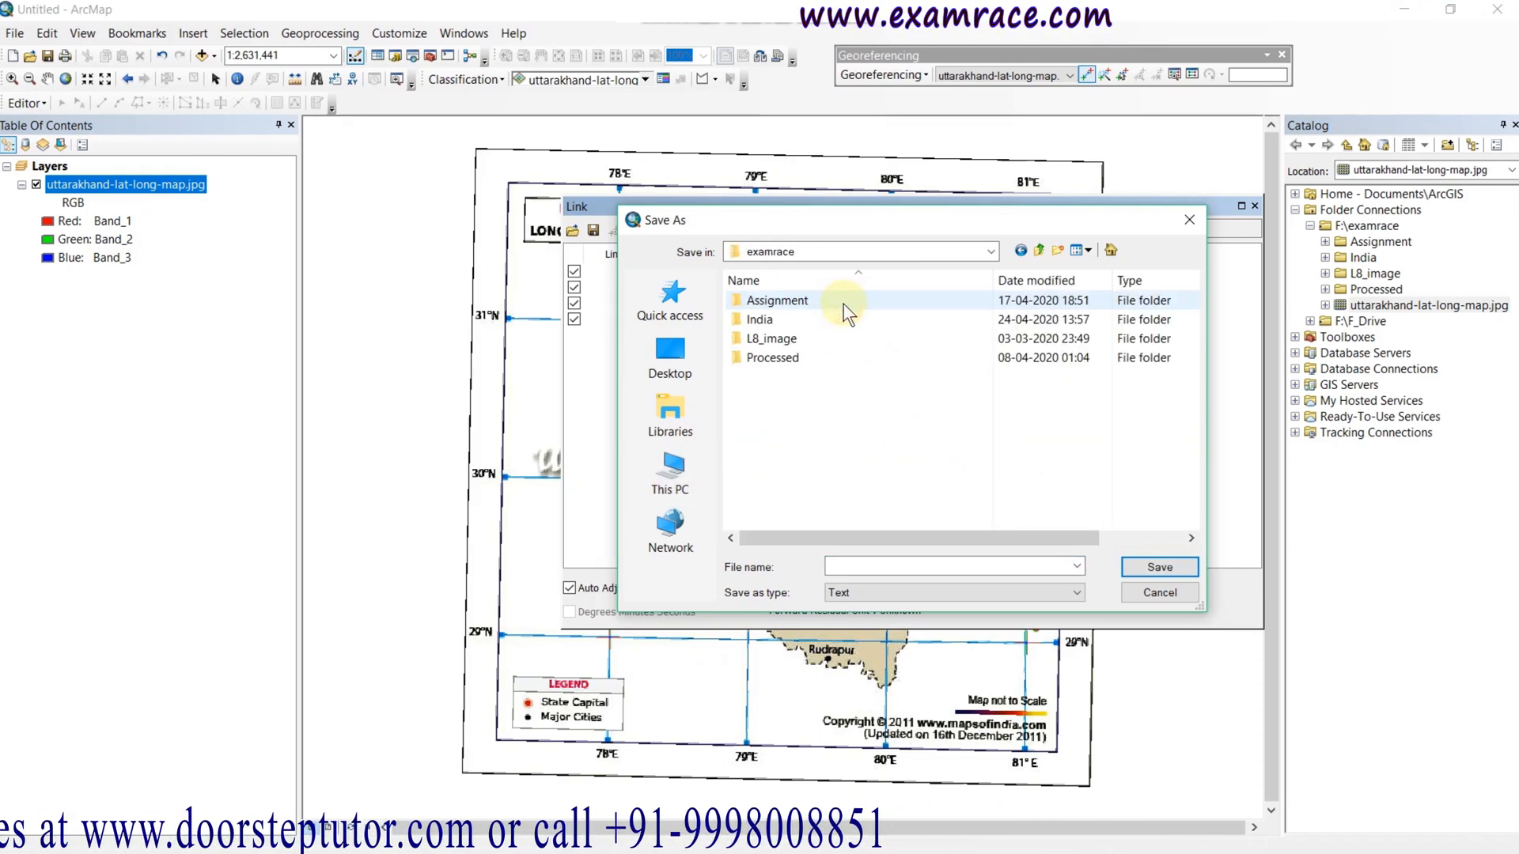
pyautogui.doubleClick(806, 350)
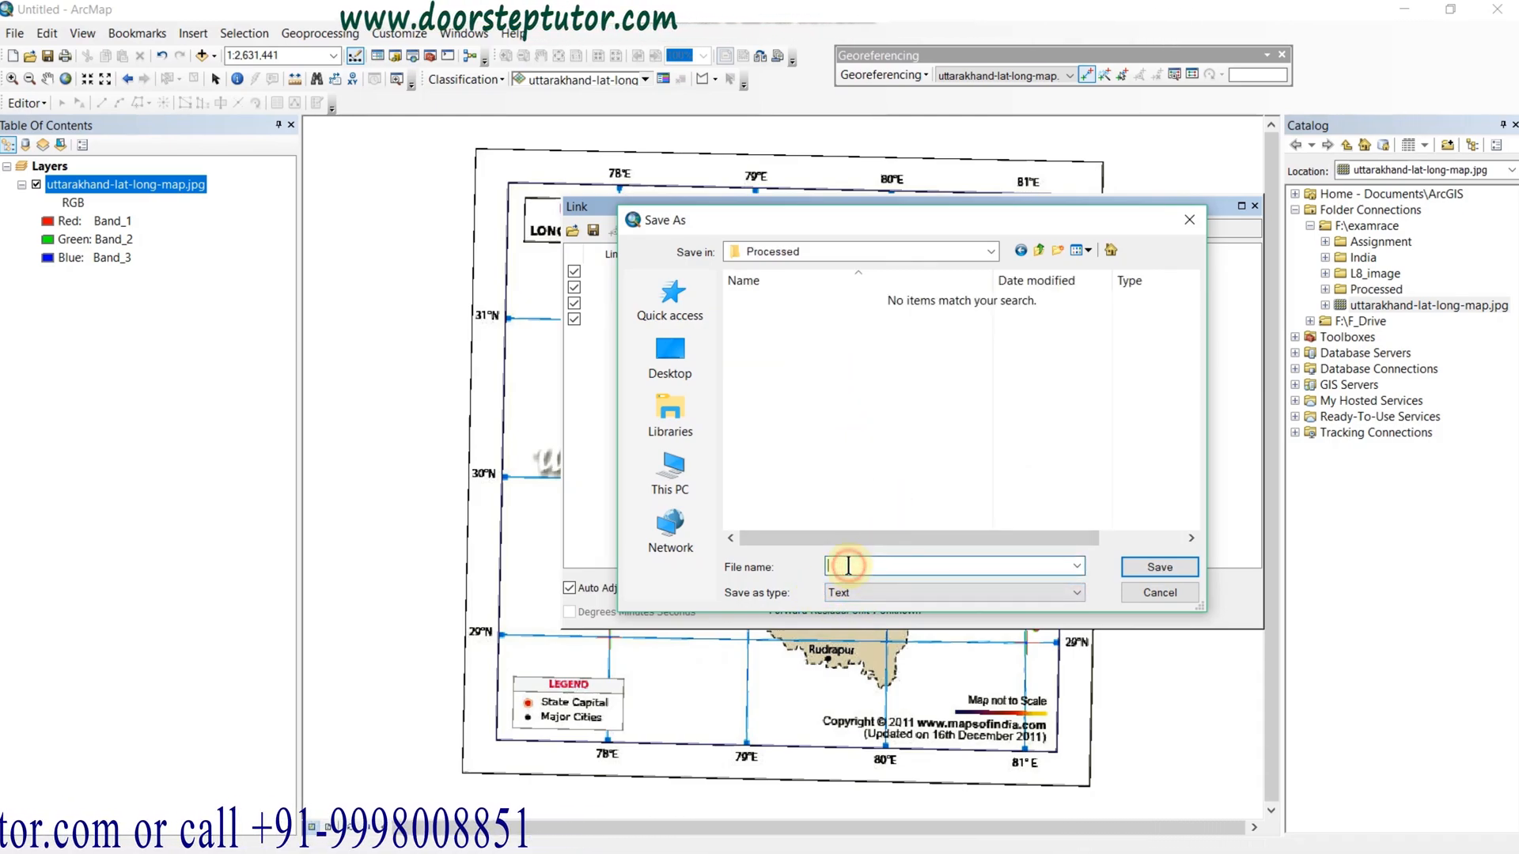
pyautogui.write('ge')
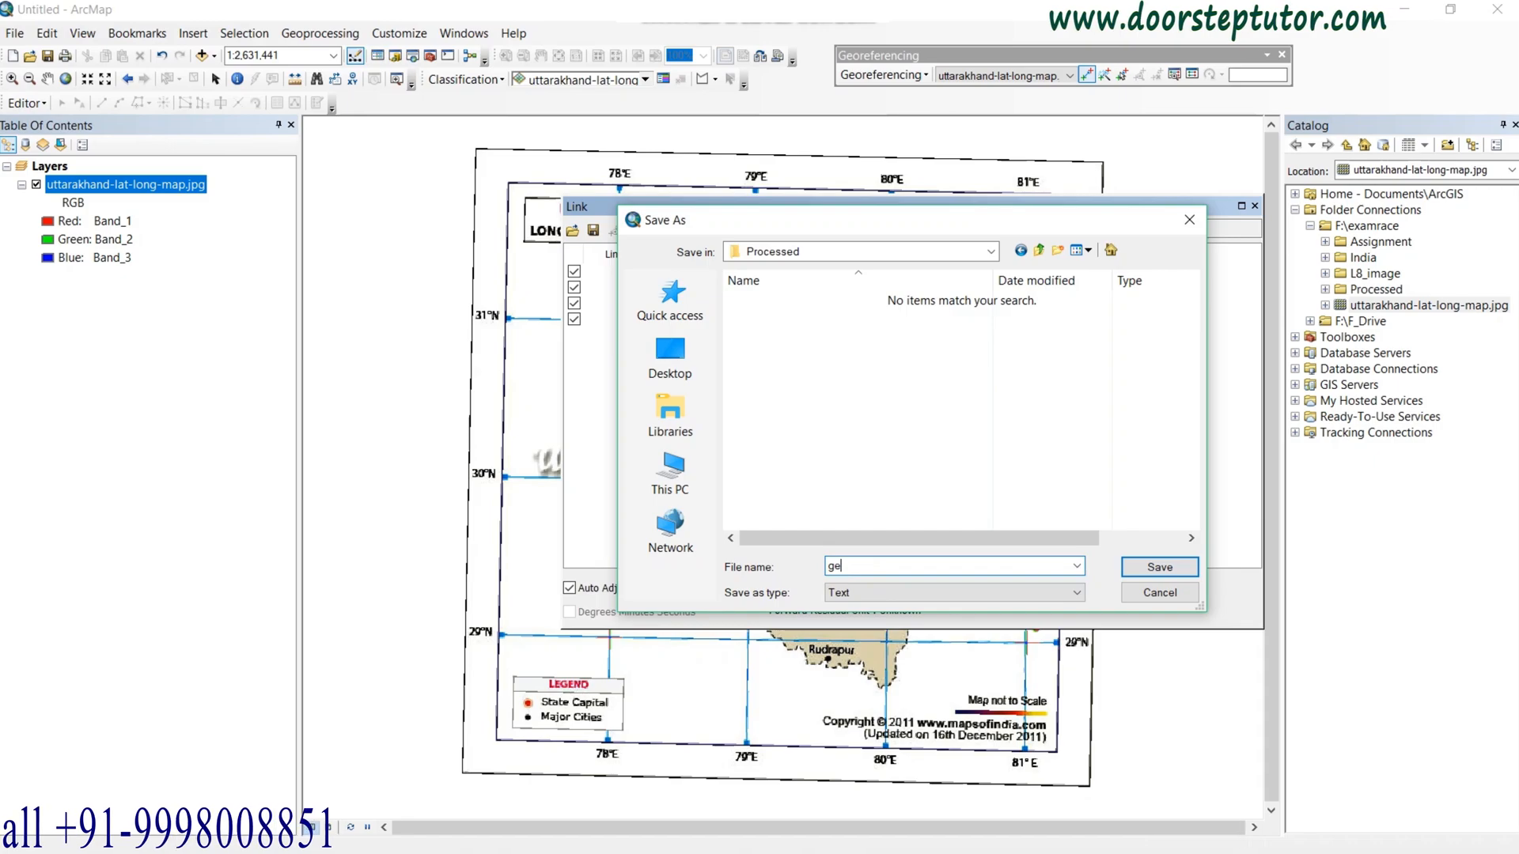
pyautogui.write('oref')
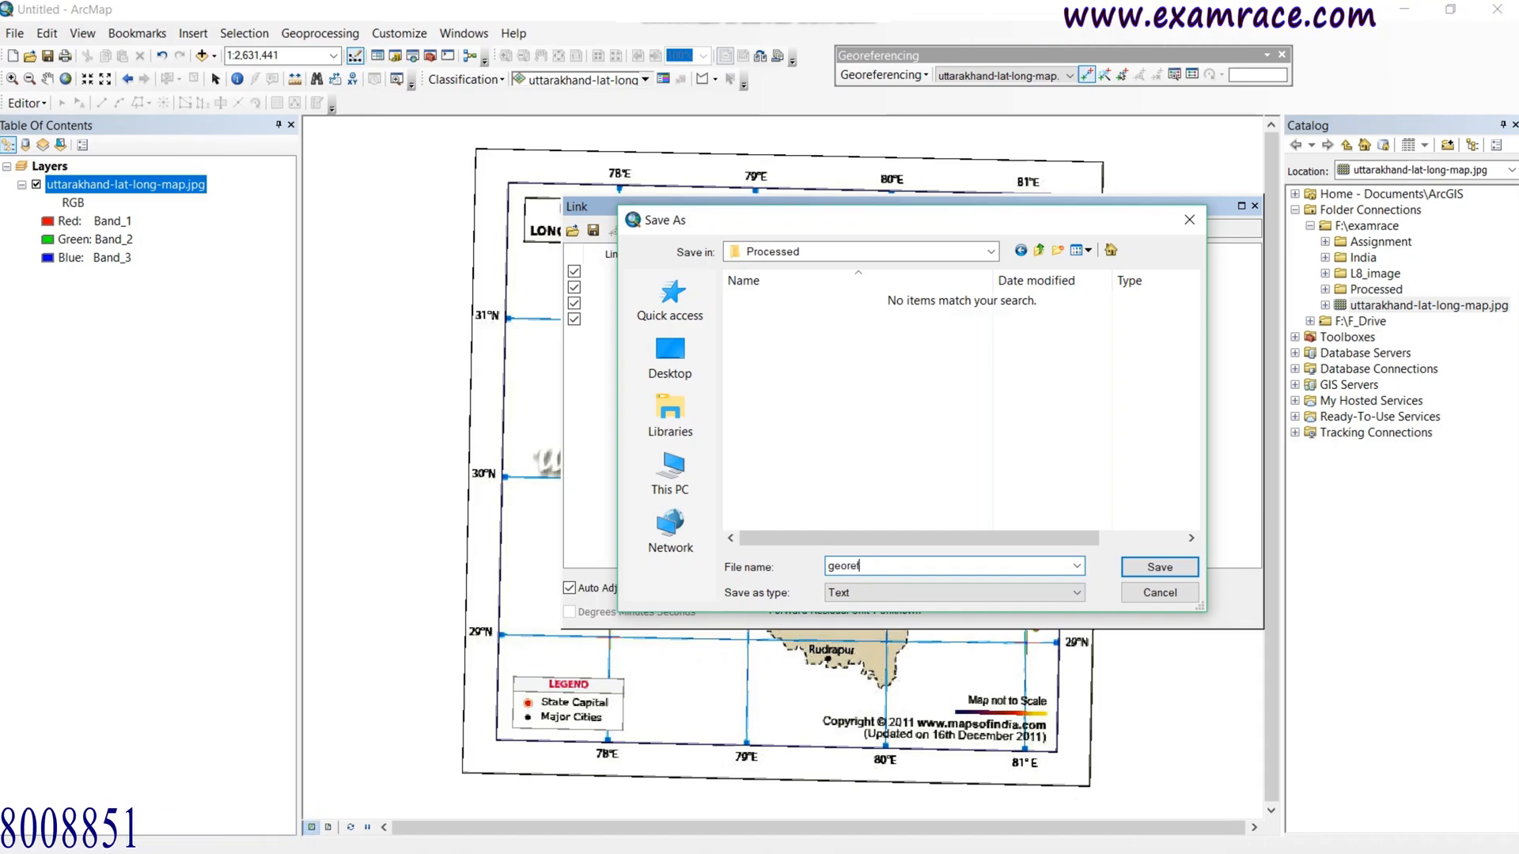
pyautogui.click(1194, 567)
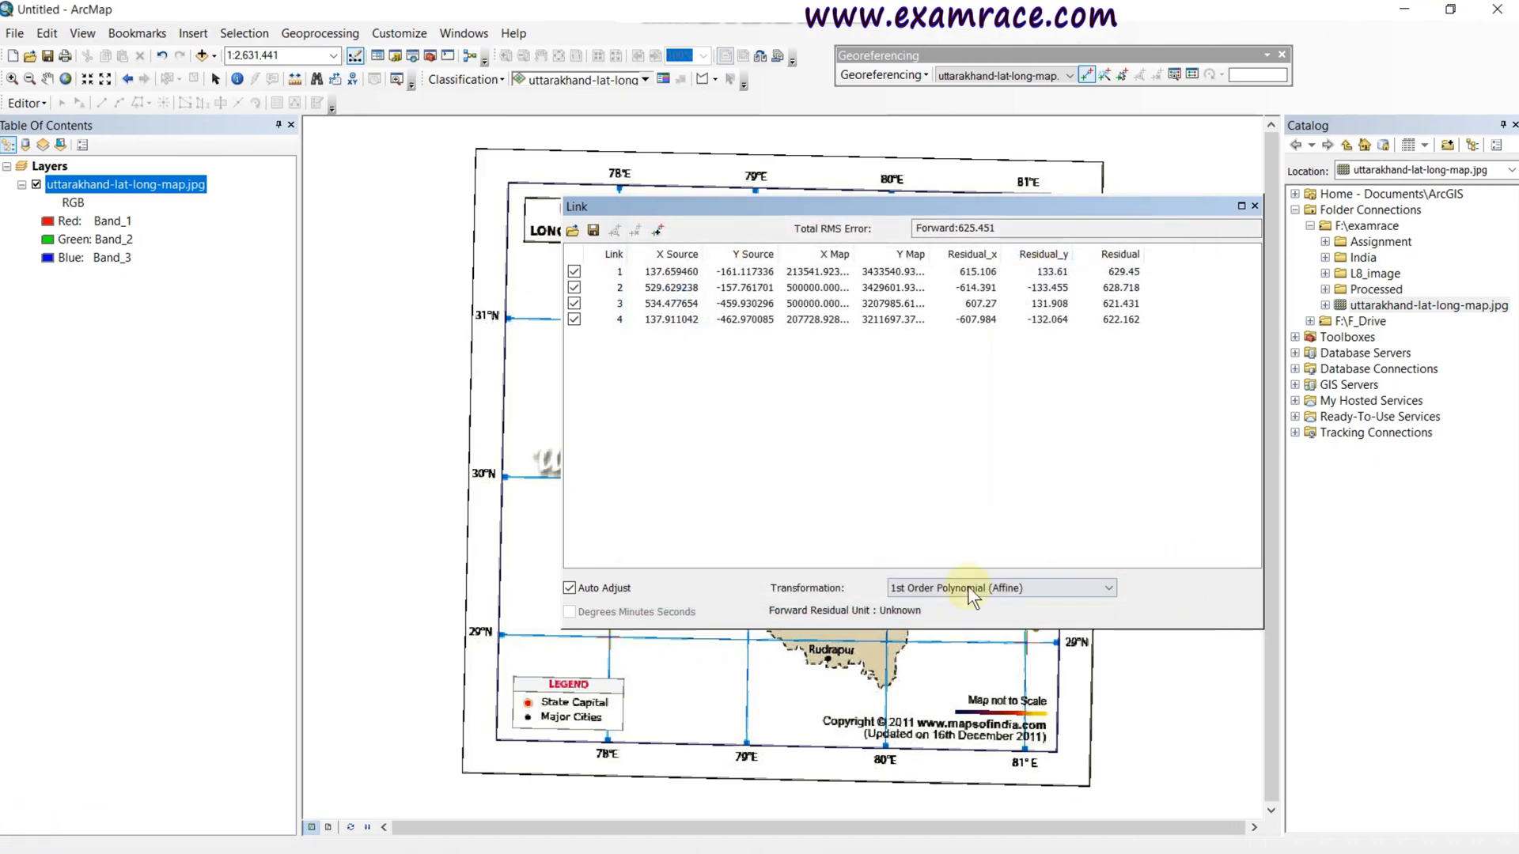
pyautogui.click(1253, 206)
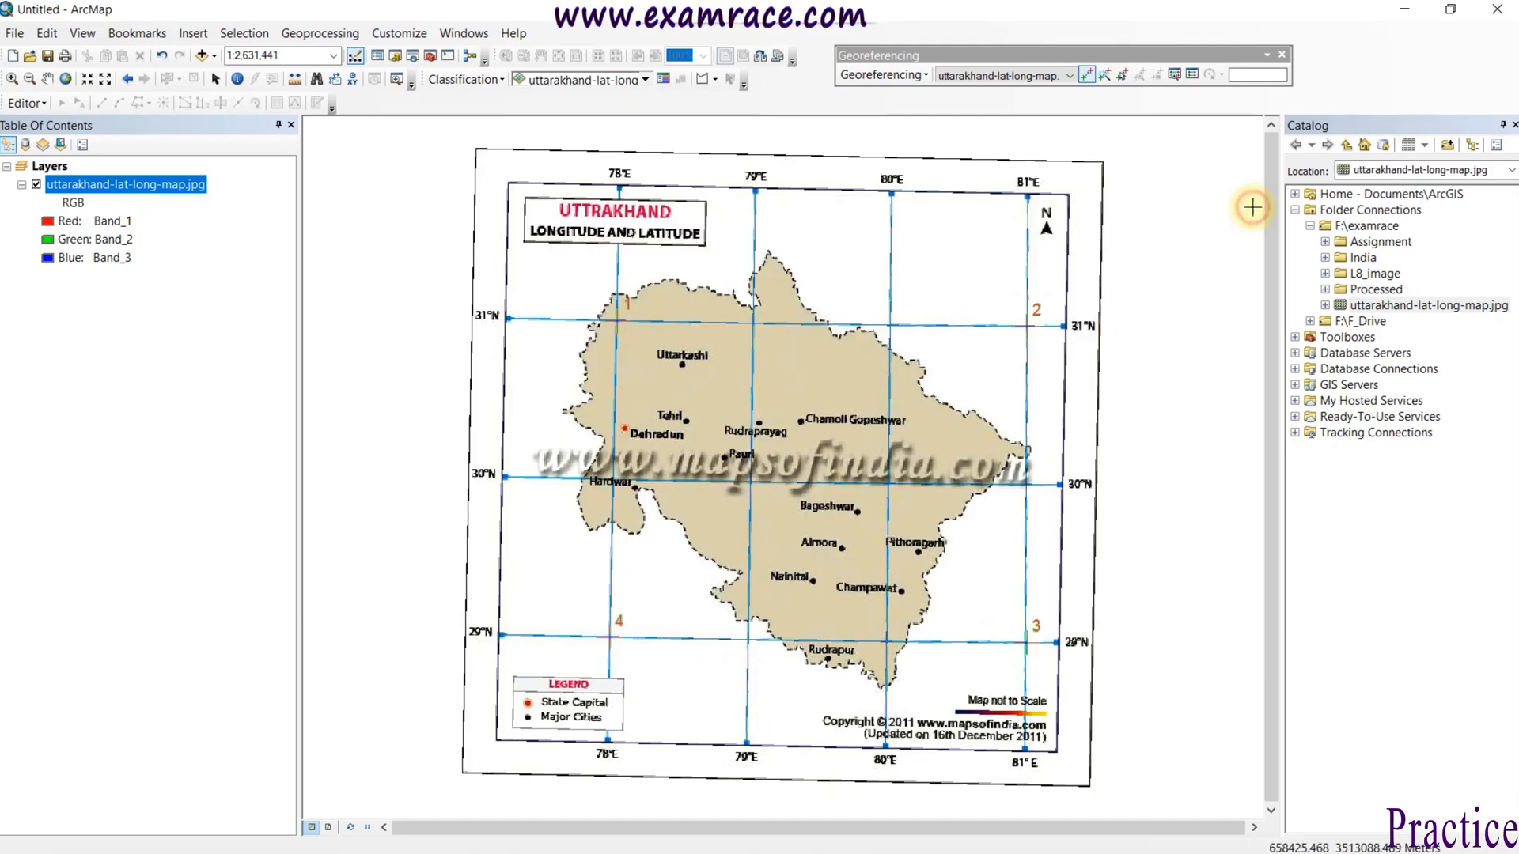
# Step: Set up rectification of the map with F:\examrace\Processed as the output location and IMAGINE Image as the format
pyautogui.click(899, 74)
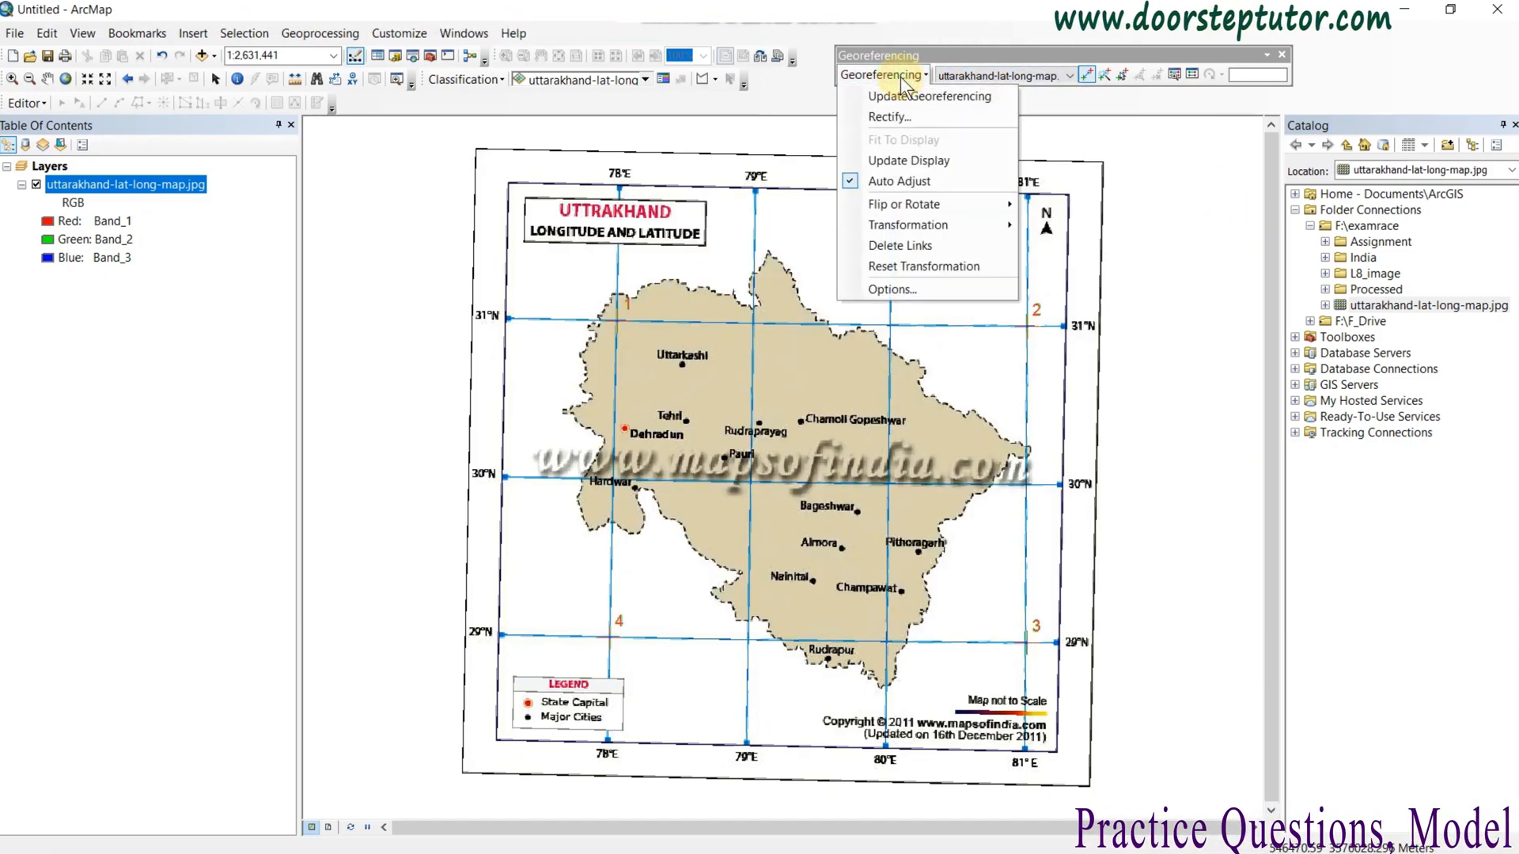
pyautogui.click(900, 116)
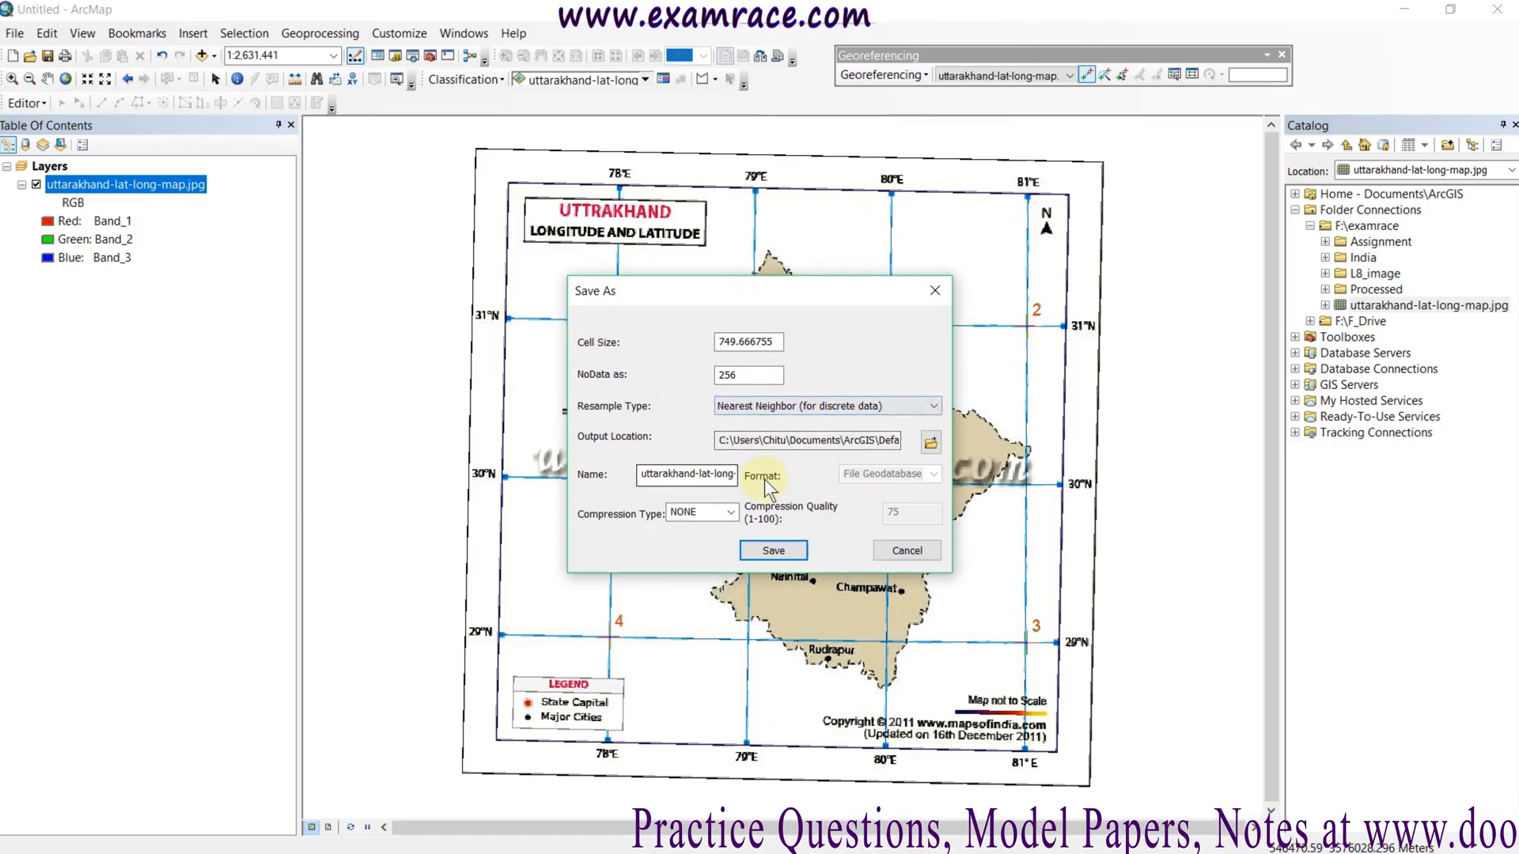
pyautogui.click(933, 443)
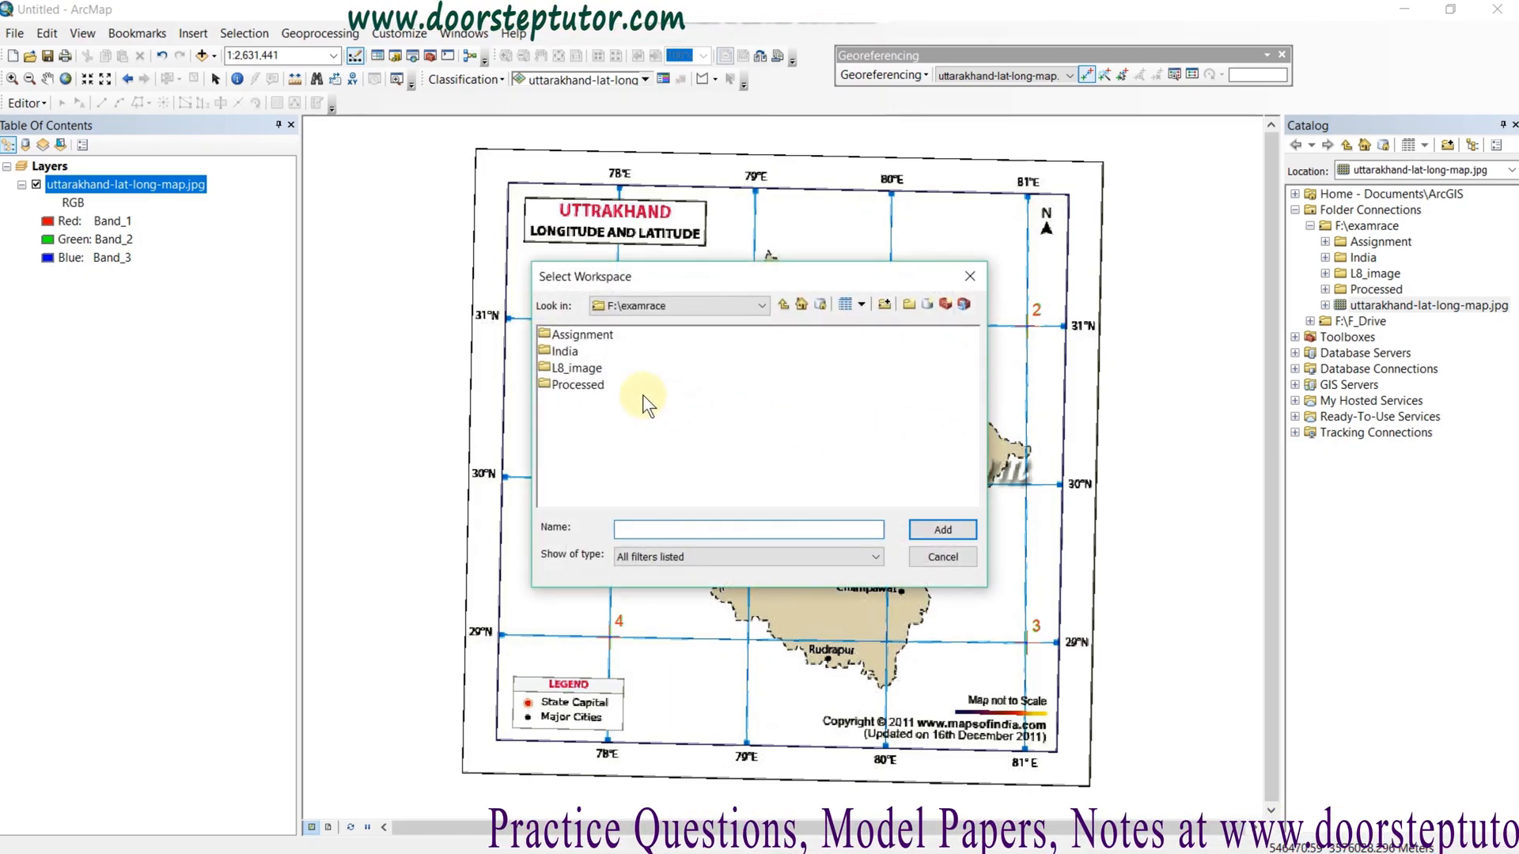
pyautogui.click(582, 384)
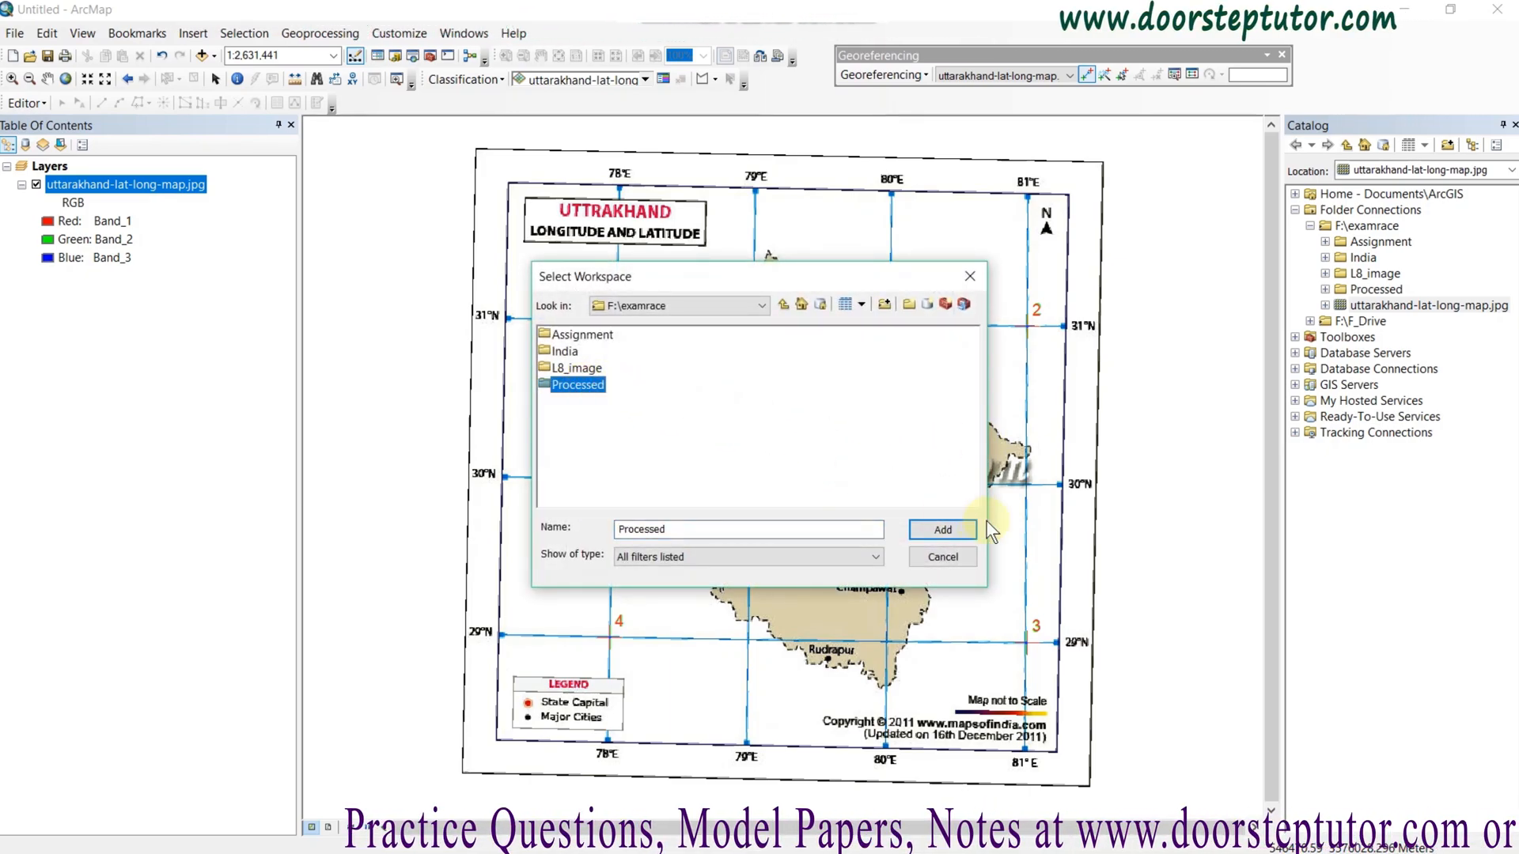
pyautogui.click(941, 530)
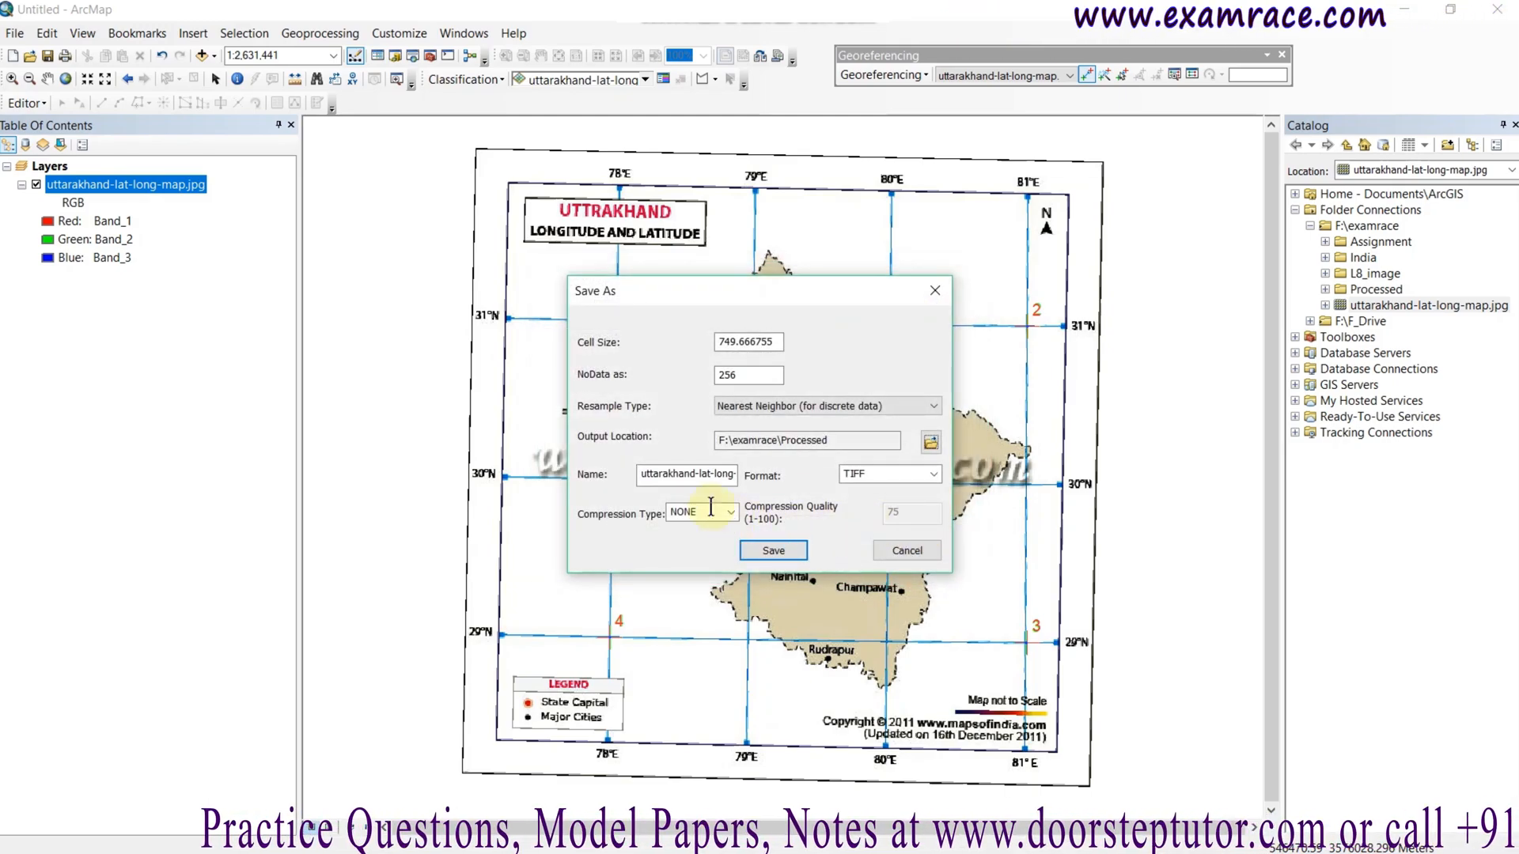
pyautogui.click(932, 474)
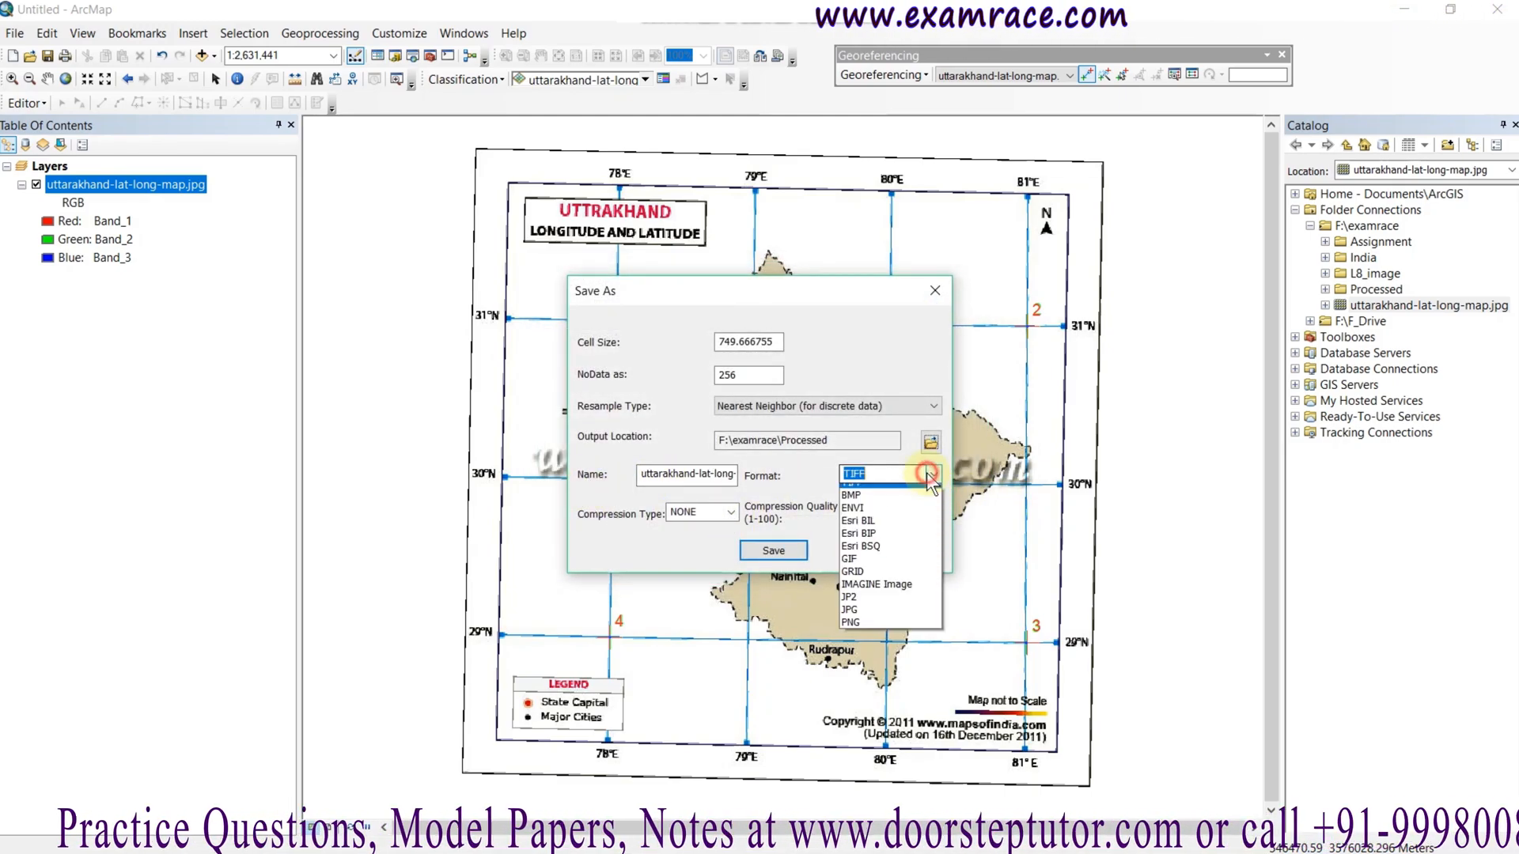
pyautogui.click(875, 589)
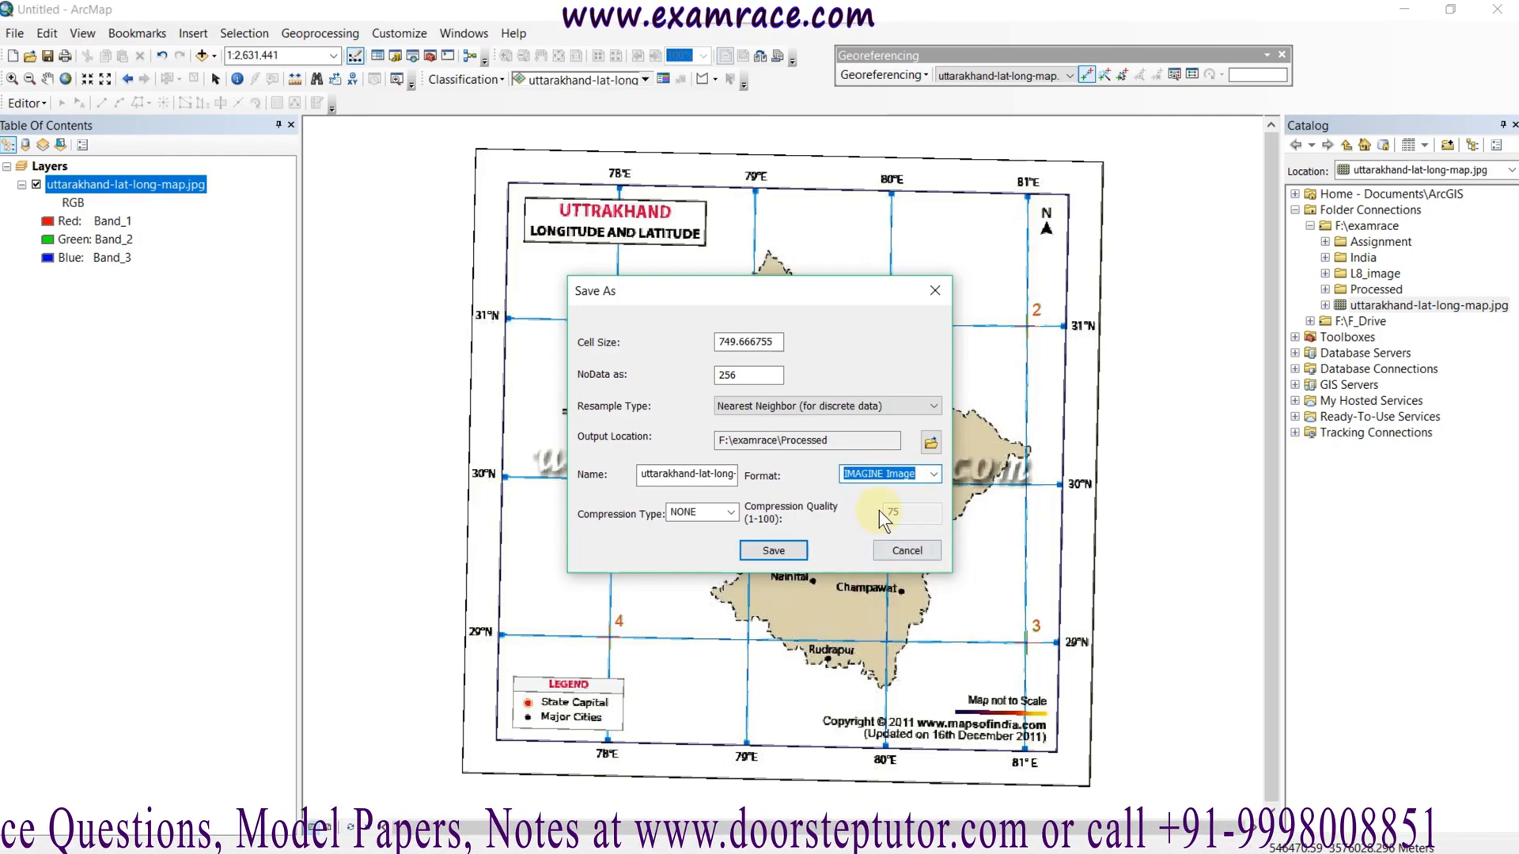
# Step: Name the rectified raster Uttarakhand_georef.img and save it
pyautogui.moveTo(639, 474); pyautogui.dragTo(715, 487)
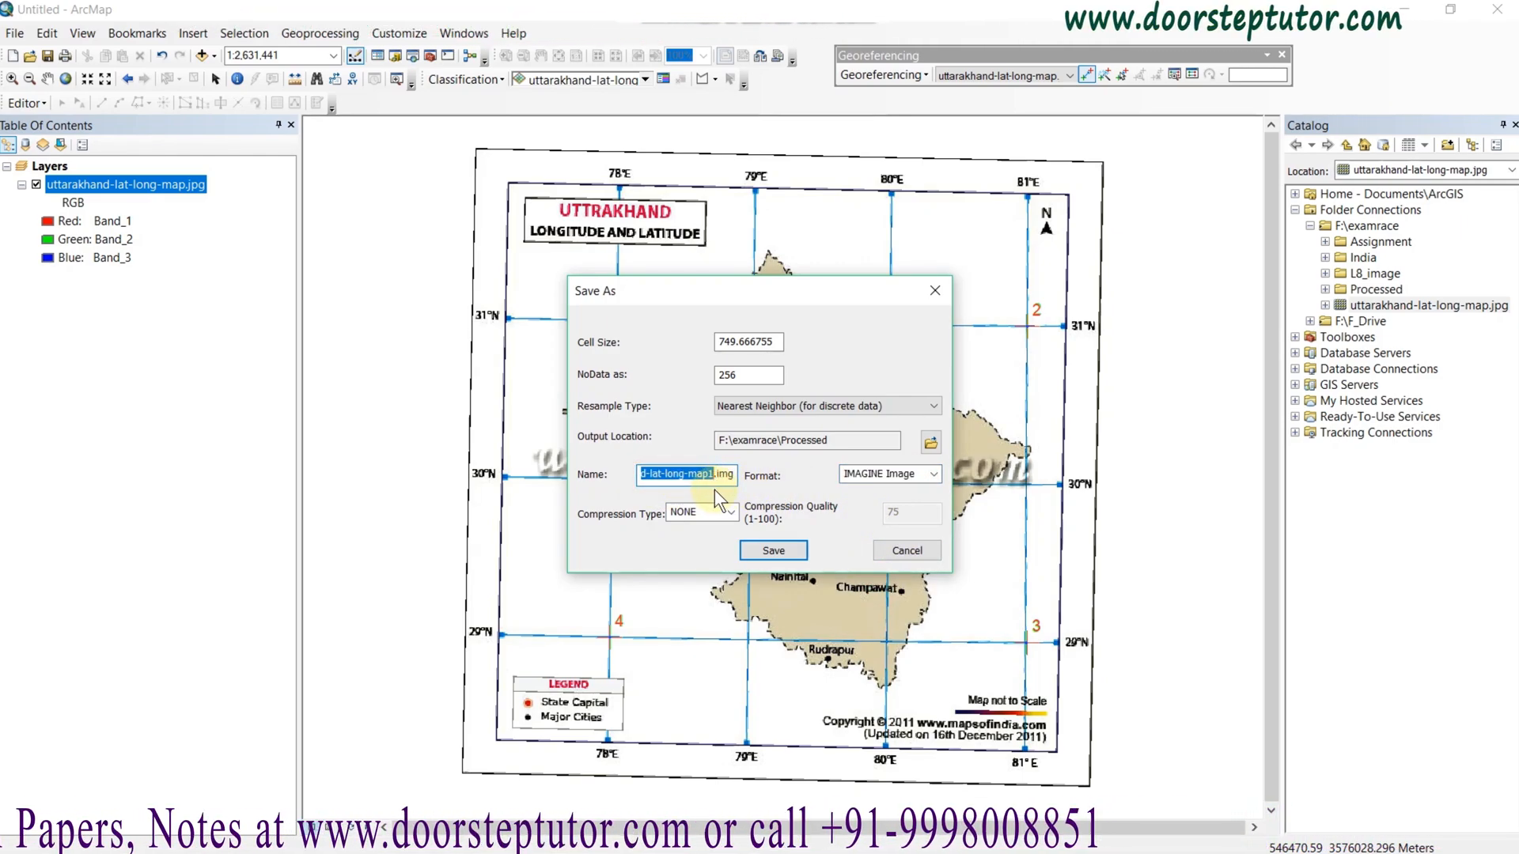
pyautogui.write('Uttara')
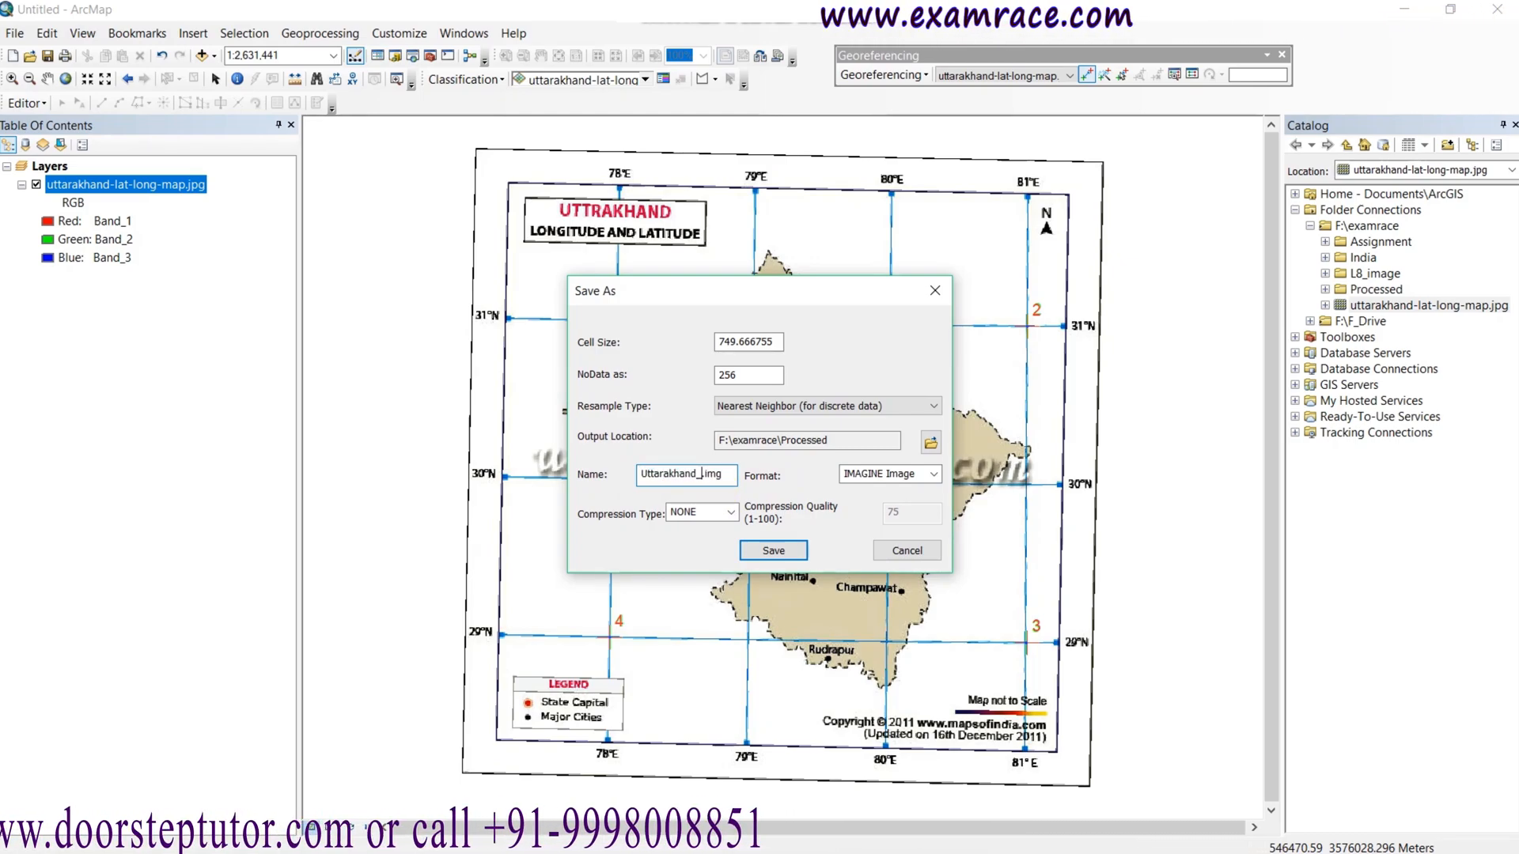
pyautogui.write('khand_georef')
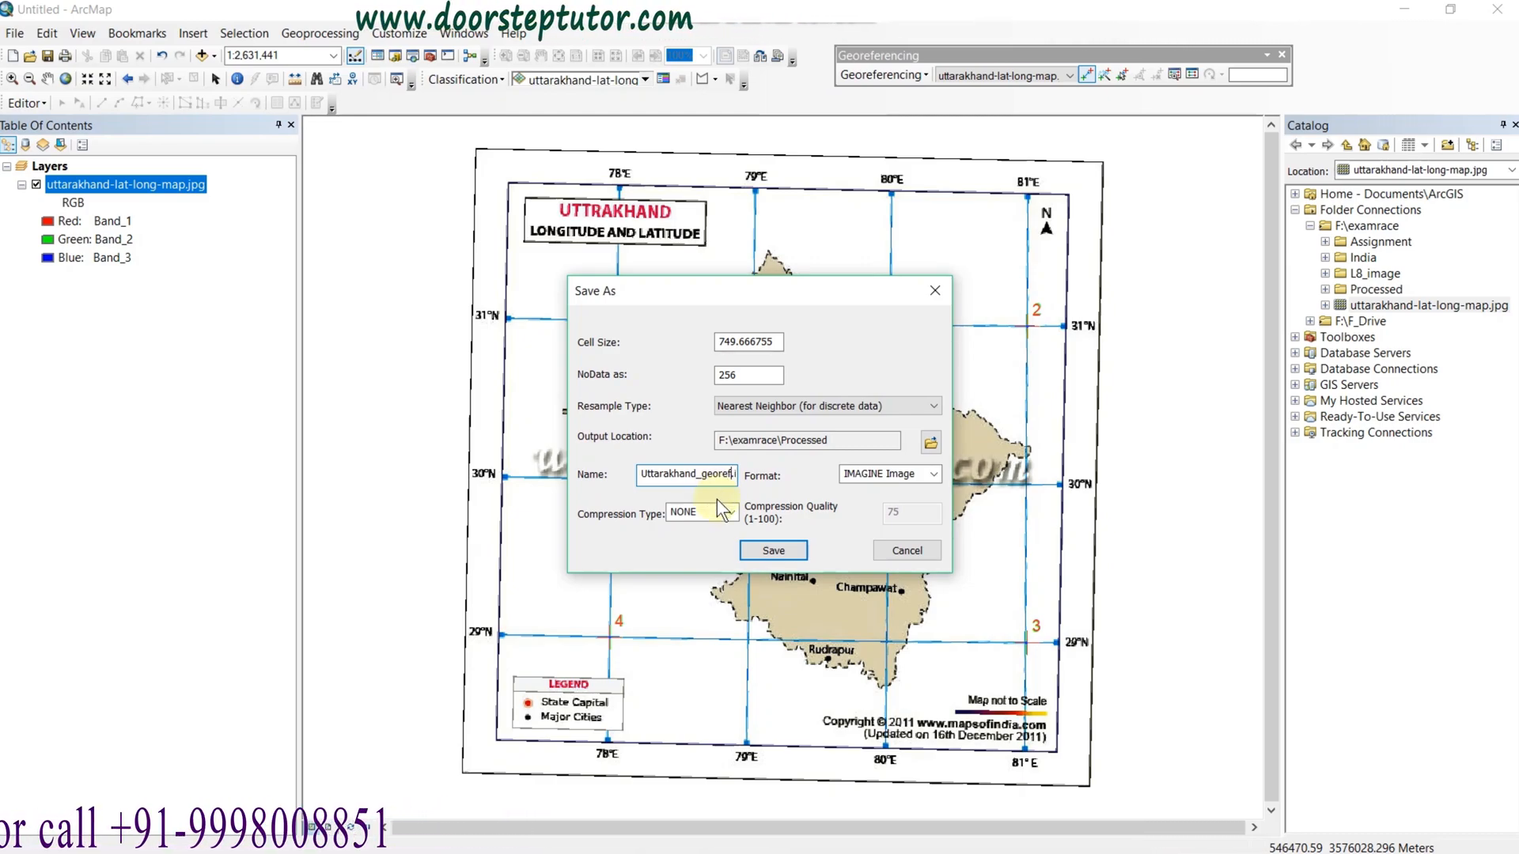
pyautogui.click(791, 552)
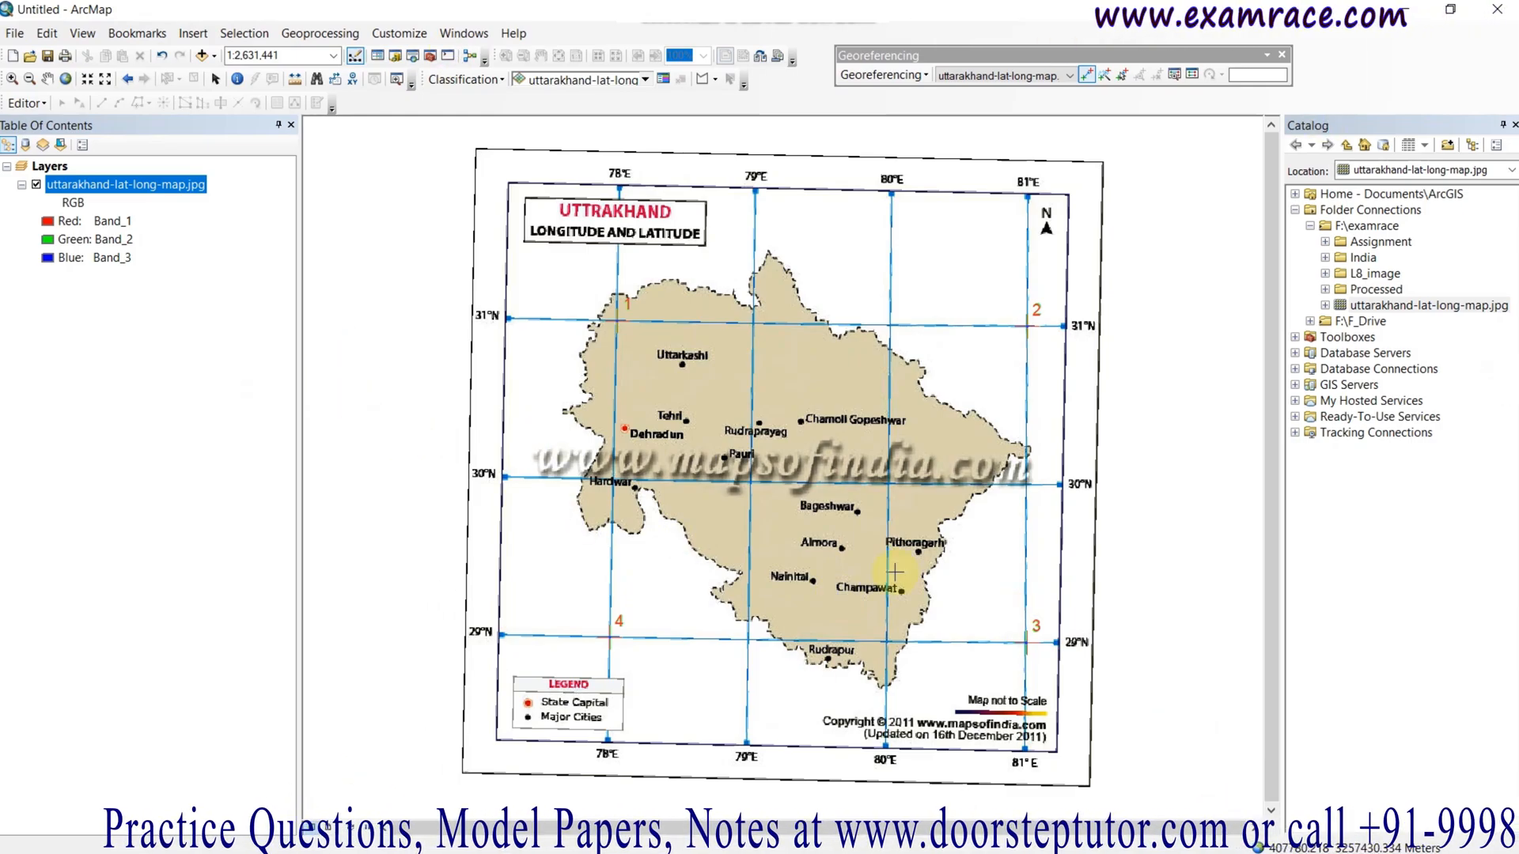
# Step: Start a new map document from the Blank Map template without saving changes to the untitled one
pyautogui.click(13, 55)
pyautogui.click(696, 324)
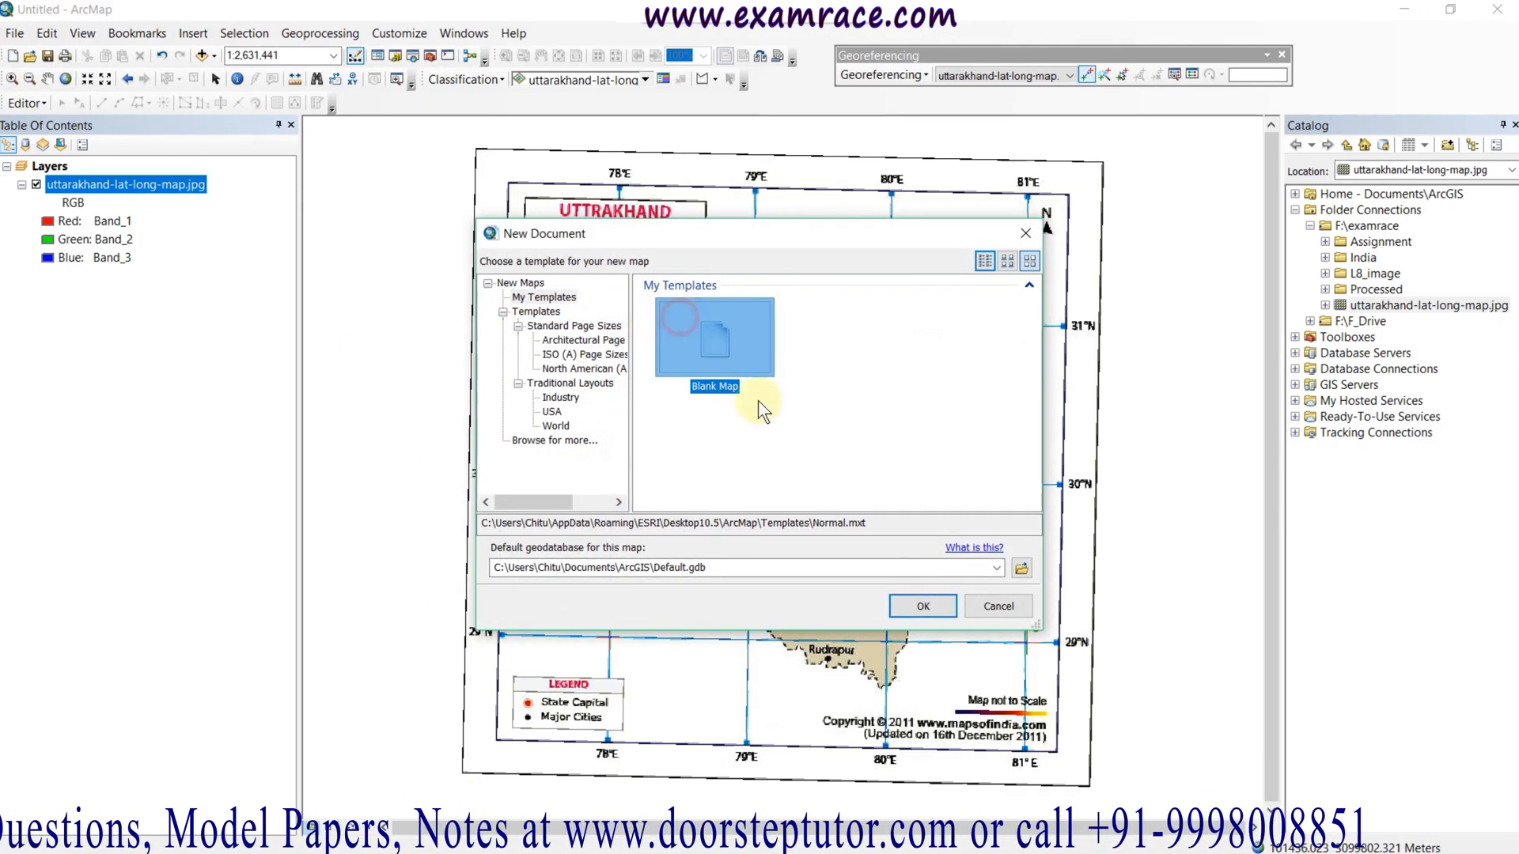
pyautogui.click(920, 607)
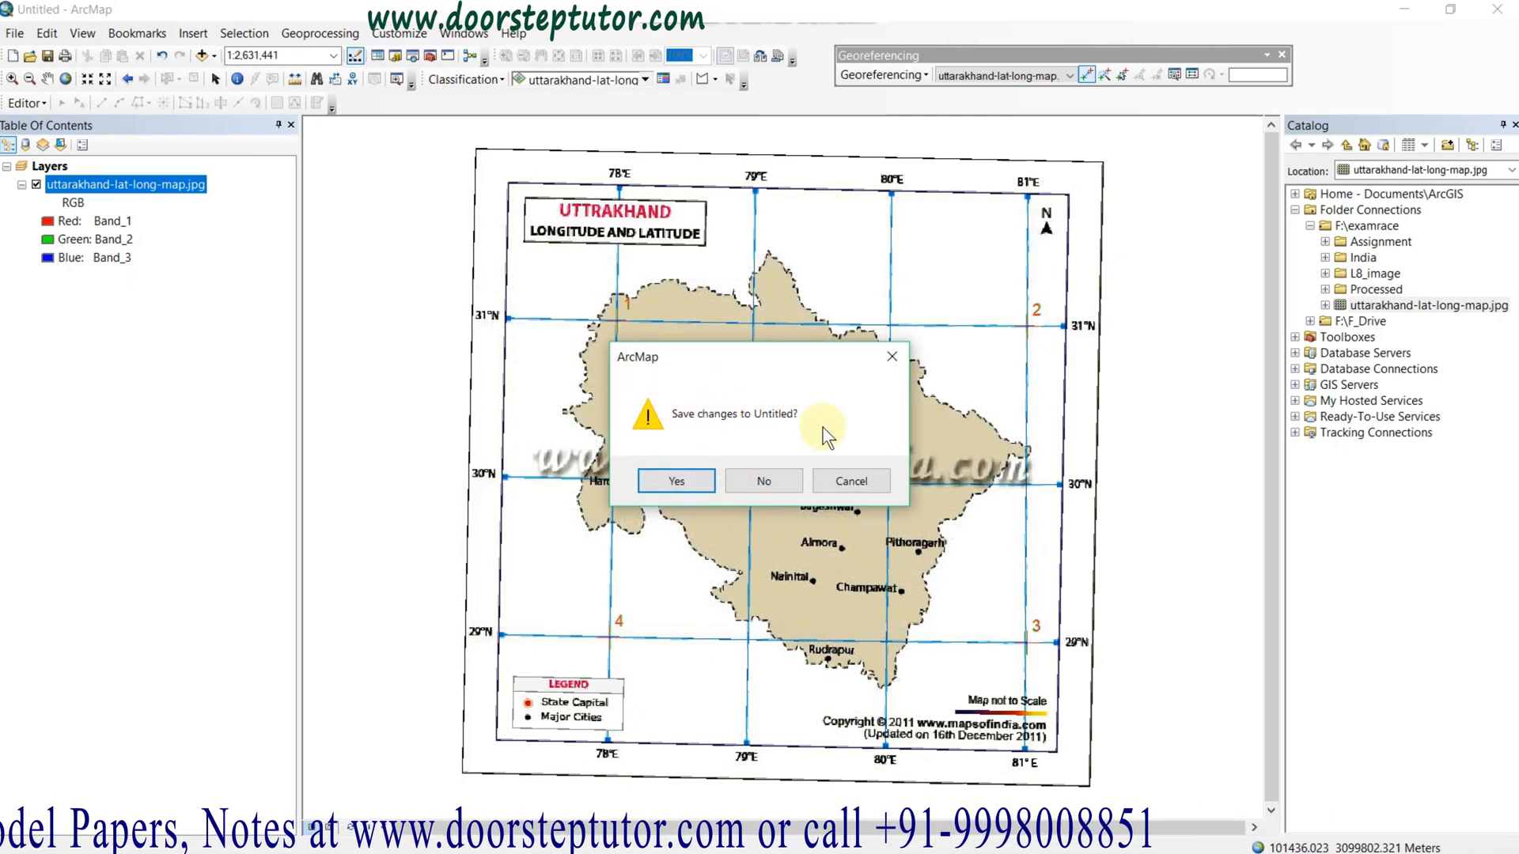
pyautogui.click(758, 479)
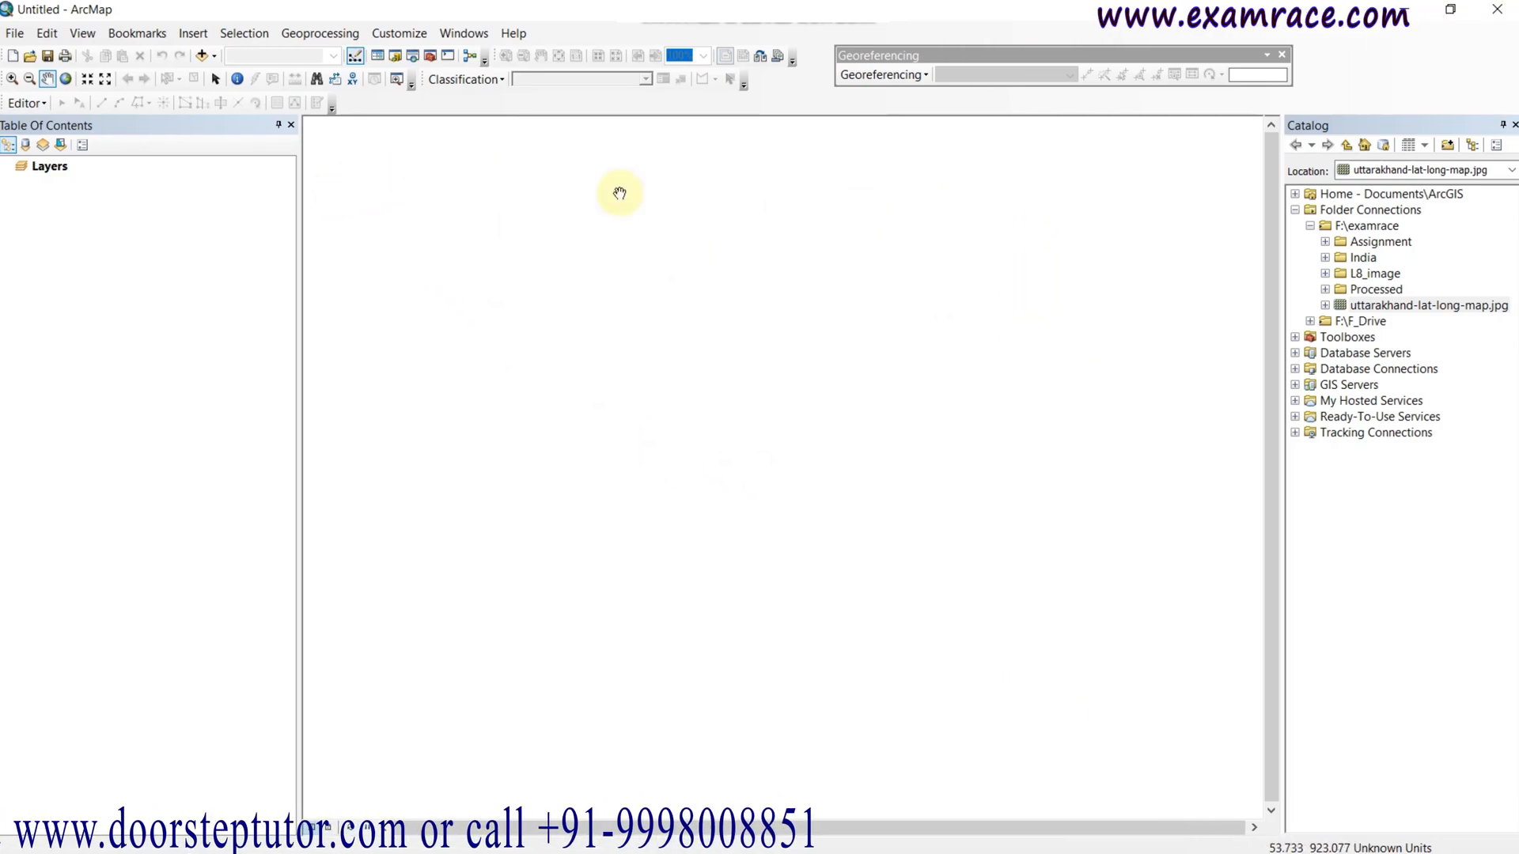
# Step: Add the rectified raster Uttarakhand_georef.img from the F:\examrace\Processed folder to the blank map
pyautogui.click(1325, 290)
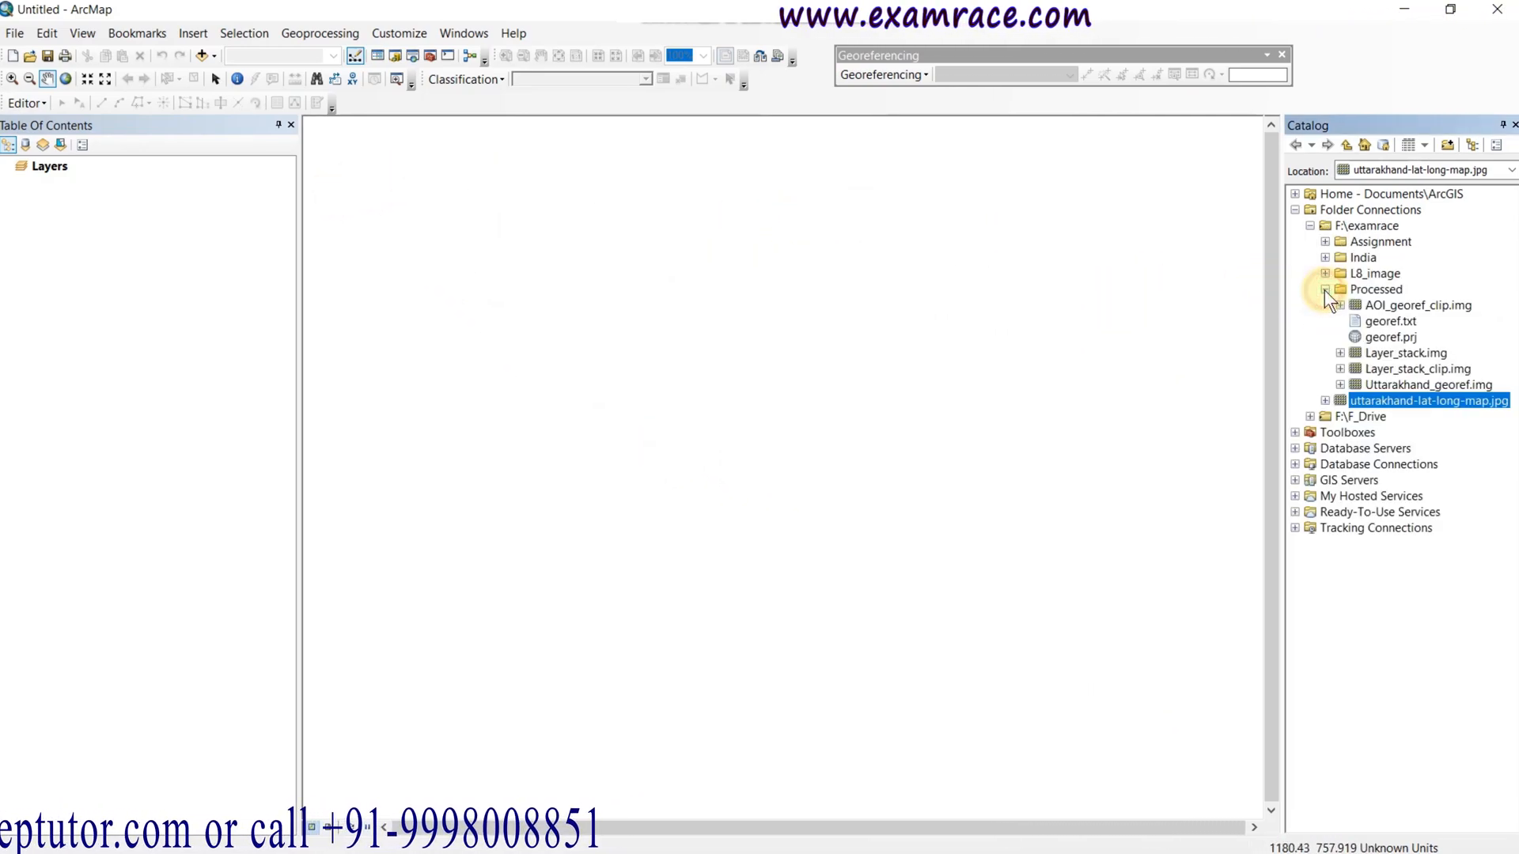
pyautogui.click(1405, 385)
pyautogui.moveTo(1405, 384); pyautogui.dragTo(966, 325)
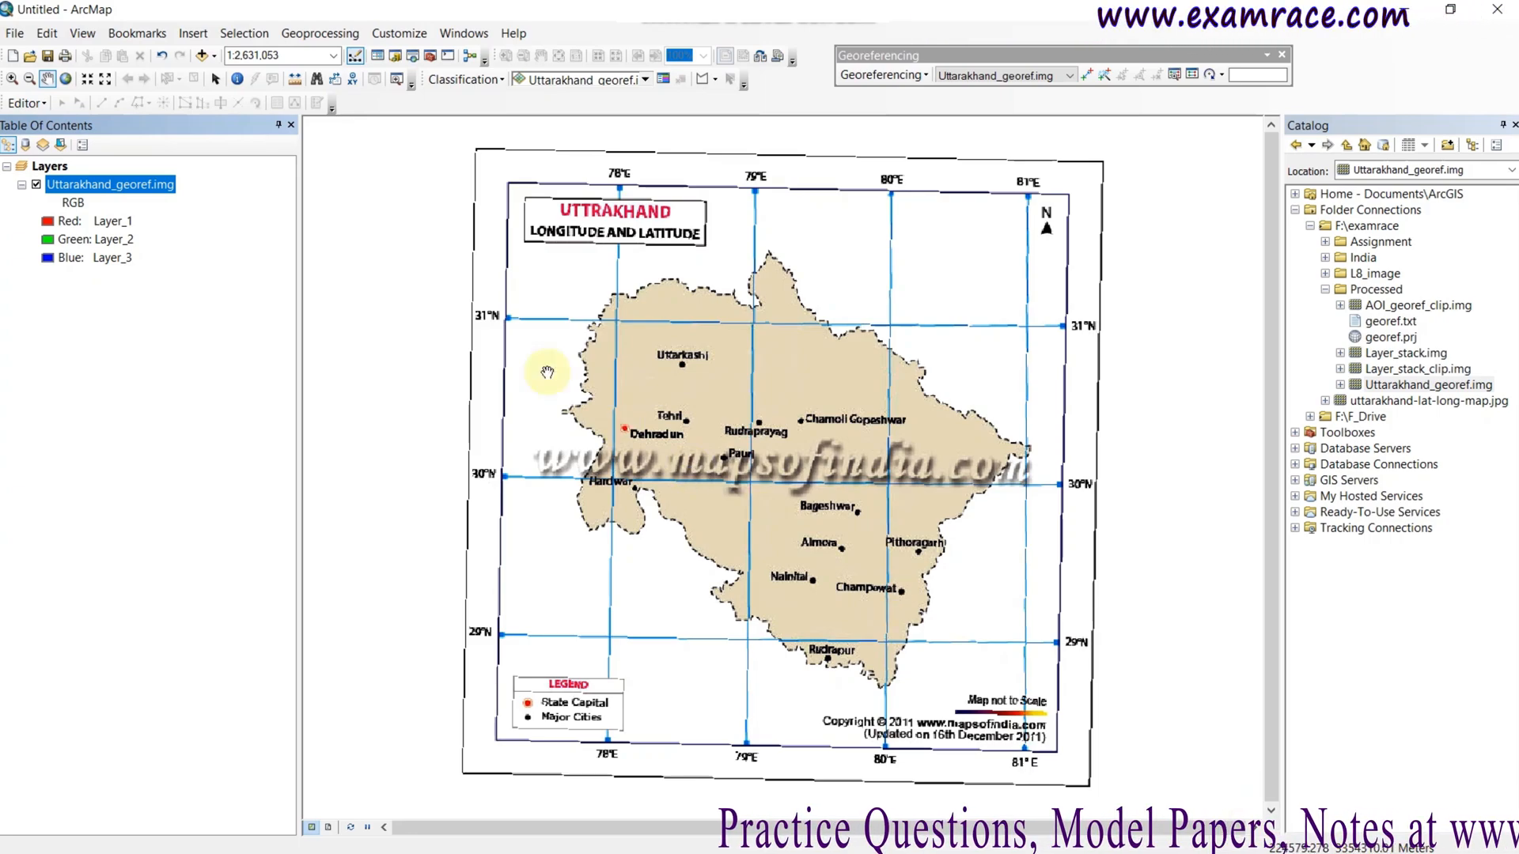
# Step: Check the spatial reference of the Uttarakhand_georef.img layer in its source properties, and close the properties
pyautogui.rightClick(144, 183)
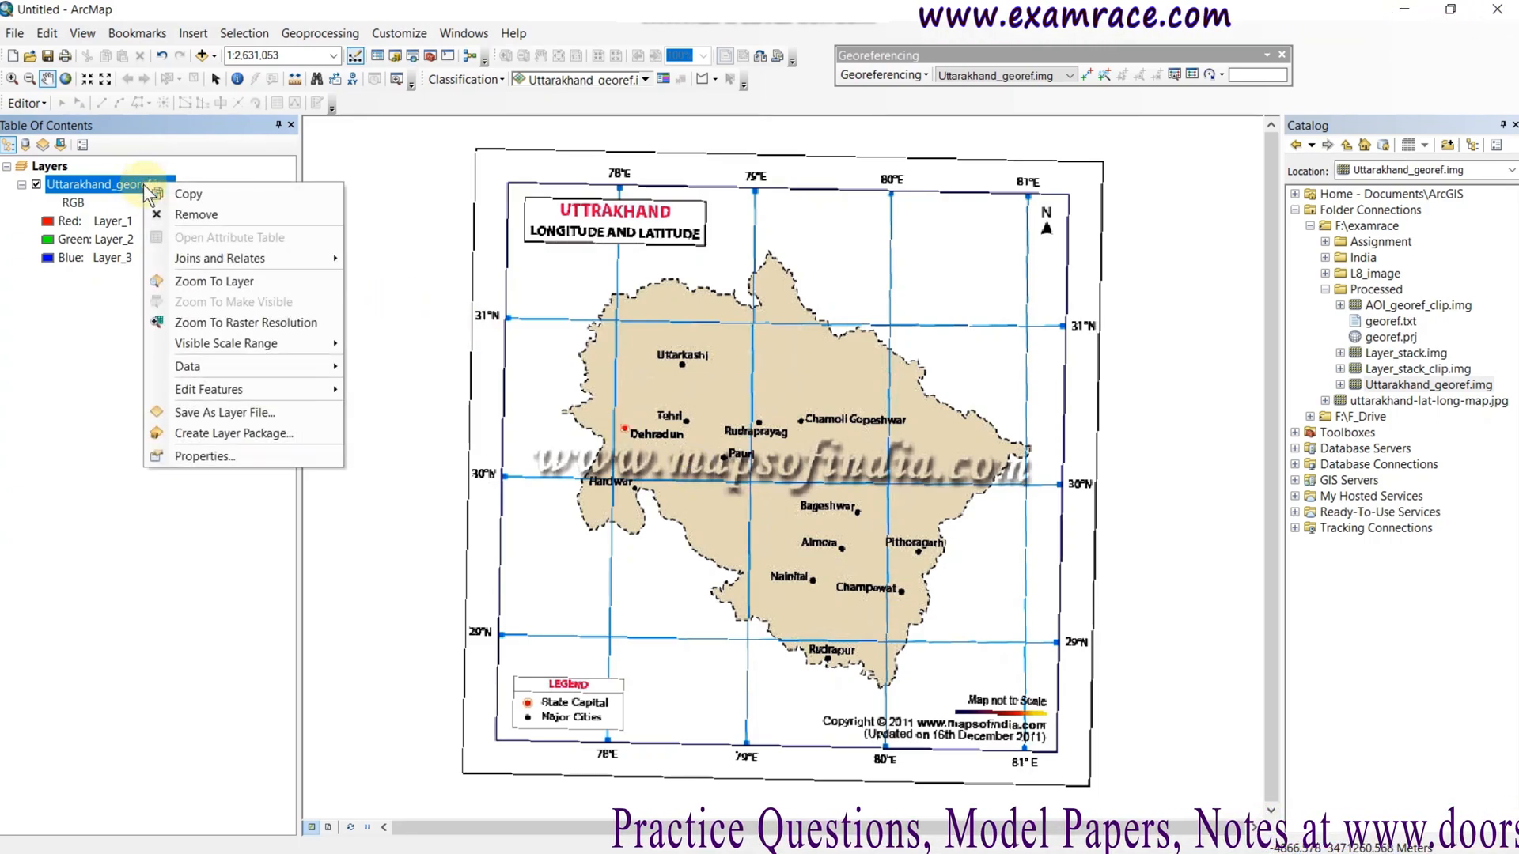
pyautogui.click(176, 460)
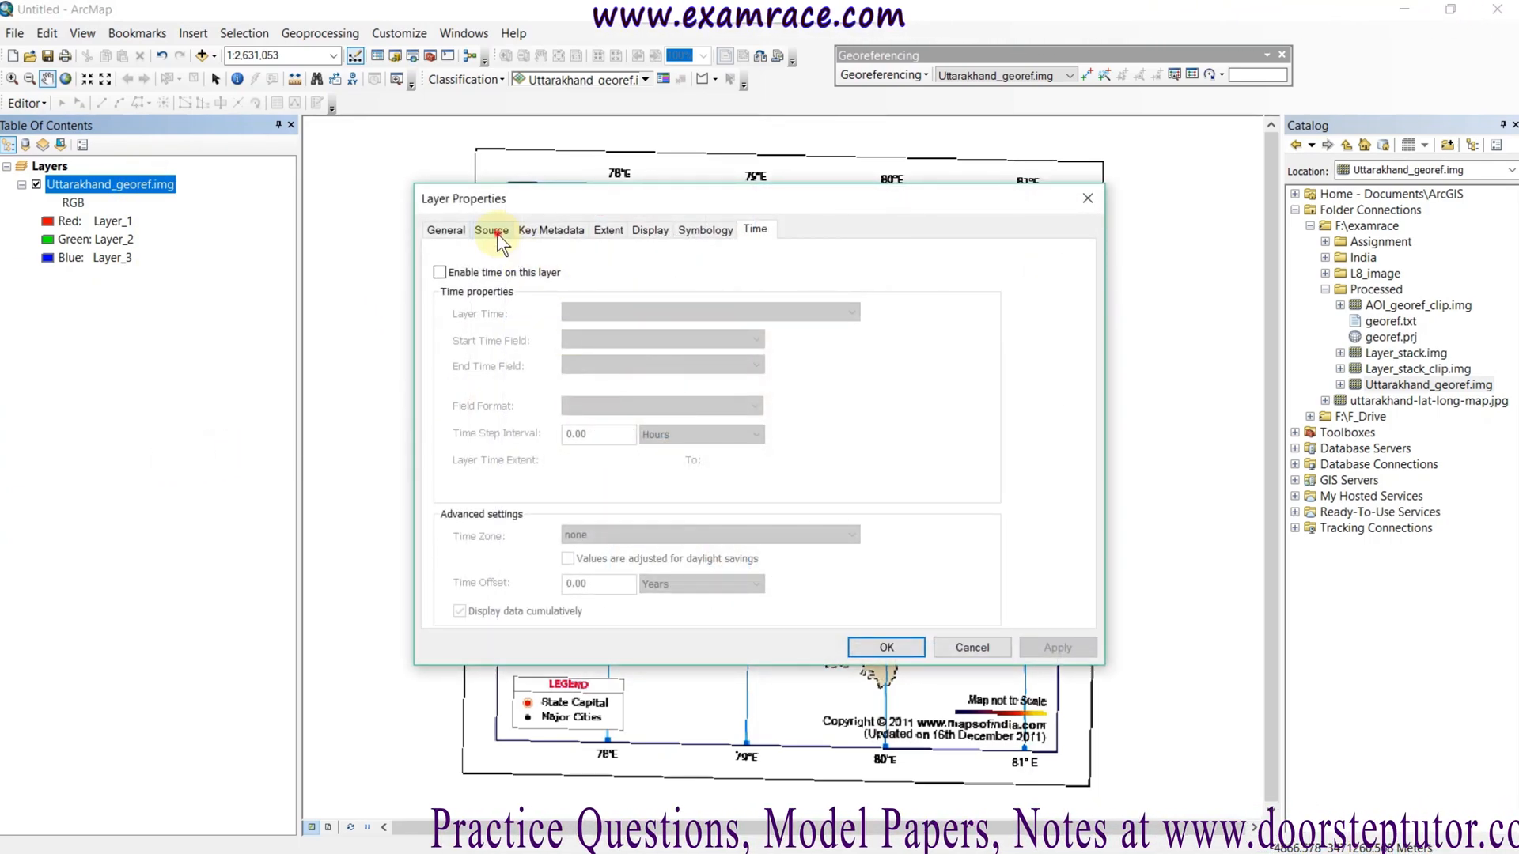
pyautogui.click(494, 230)
pyautogui.scroll(-2, 707, 334)
pyautogui.scroll(-3, 714, 337)
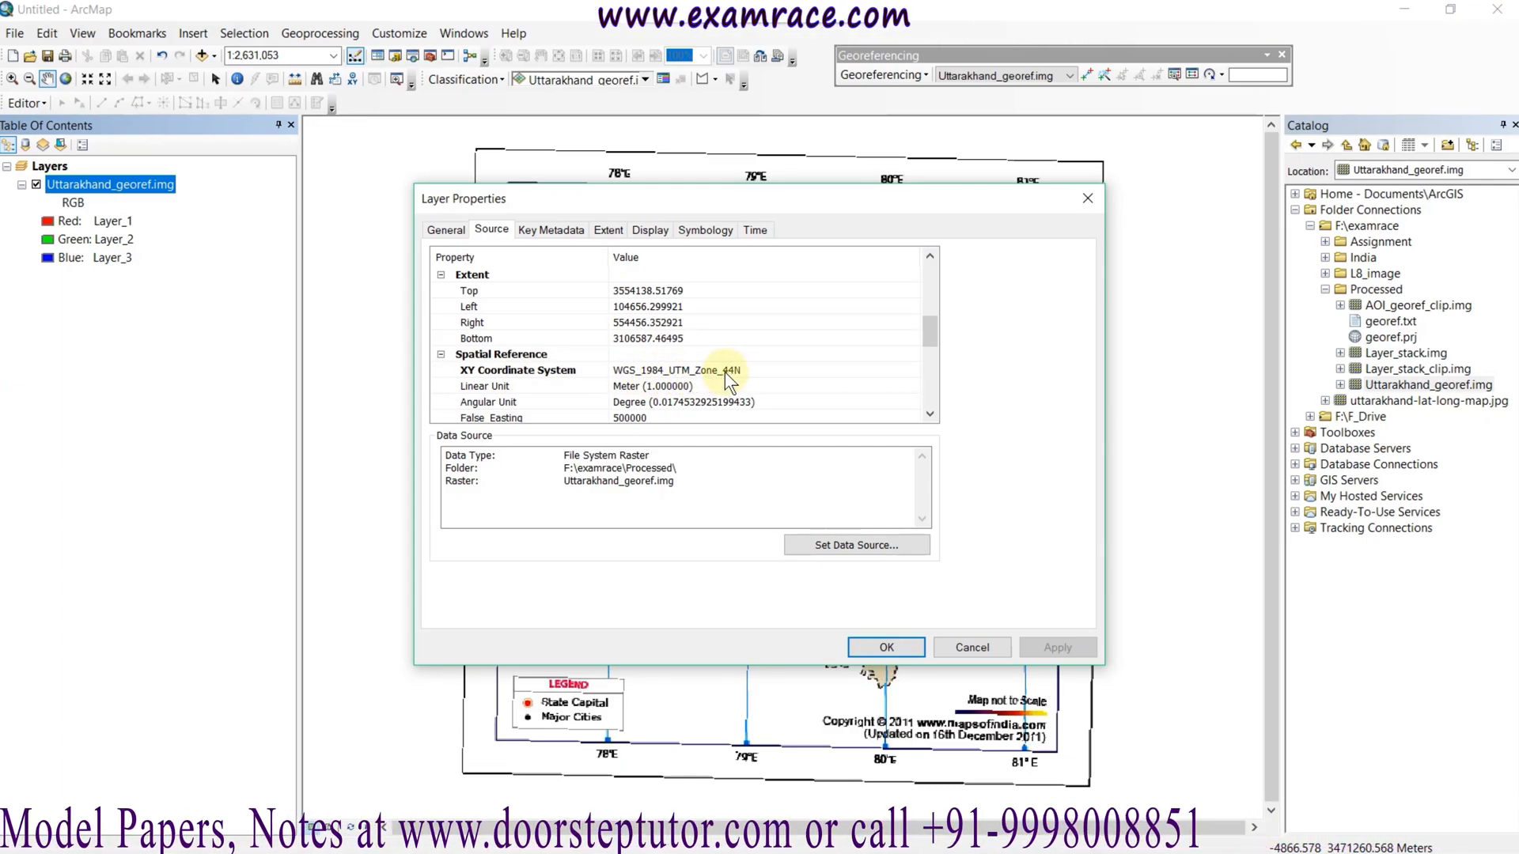
pyautogui.click(890, 647)
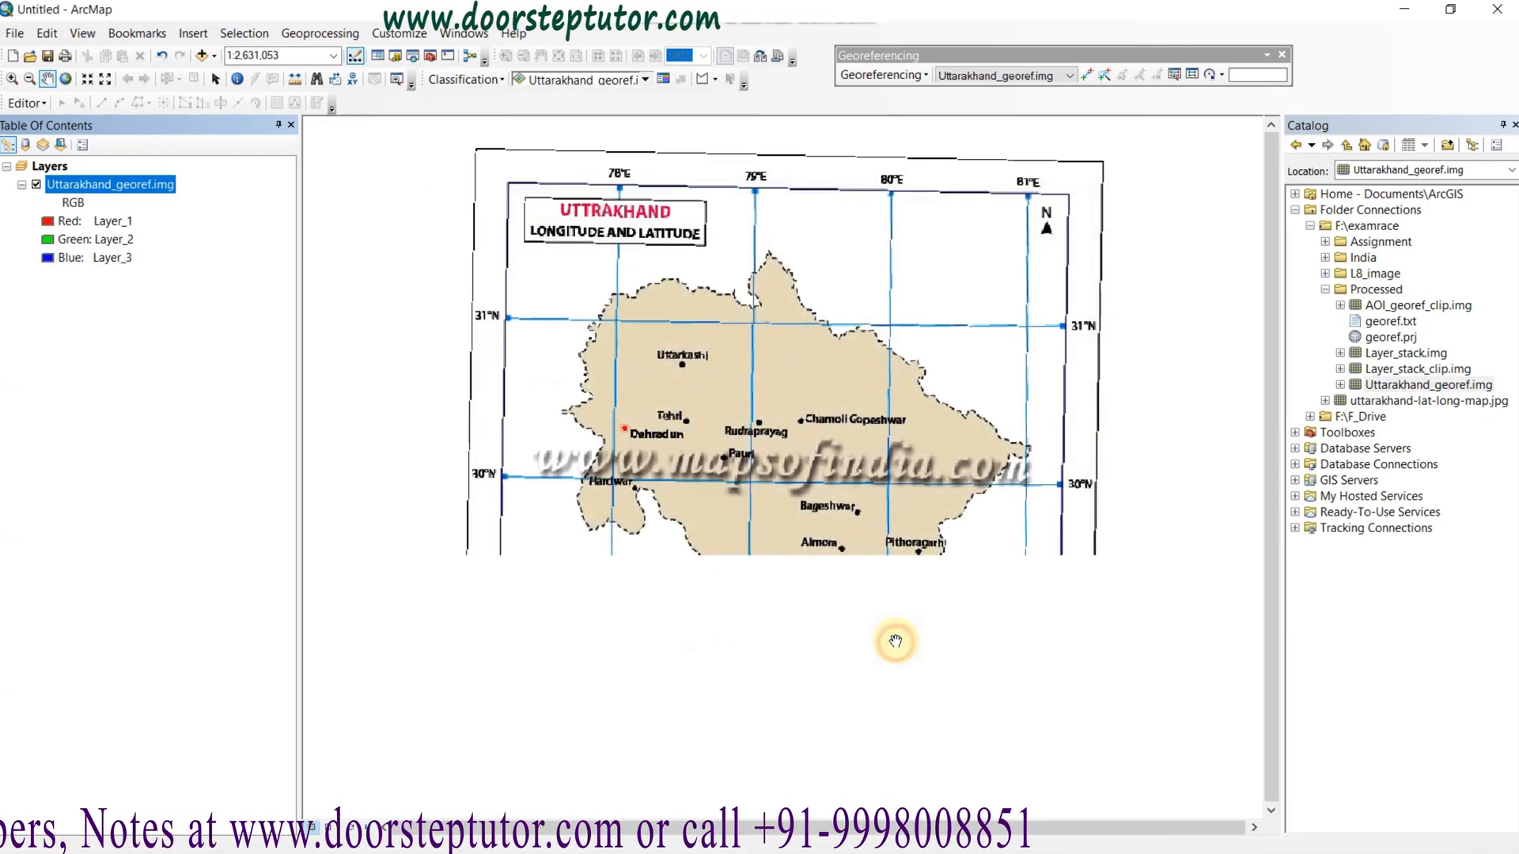